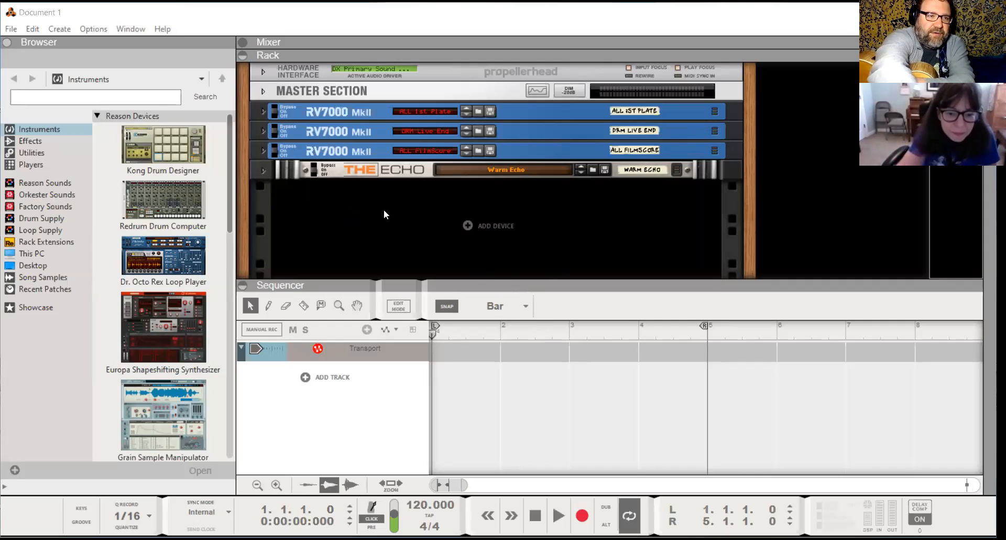
Hide the browser and show only the mixer, with the master section's effect returns and fader in view.
{"action": "left_click", "coordinate": [126, 22]}
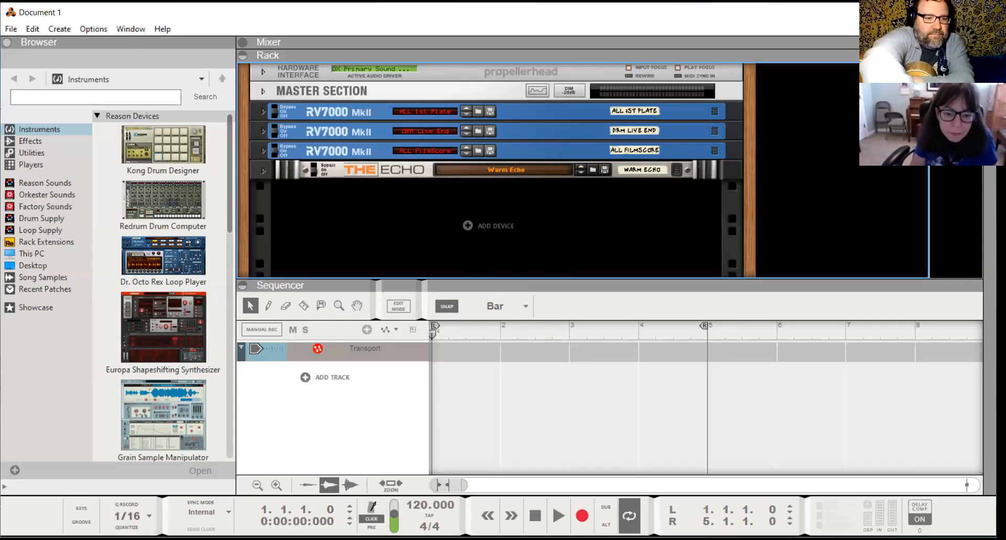
{"action": "key", "text": "F3"}
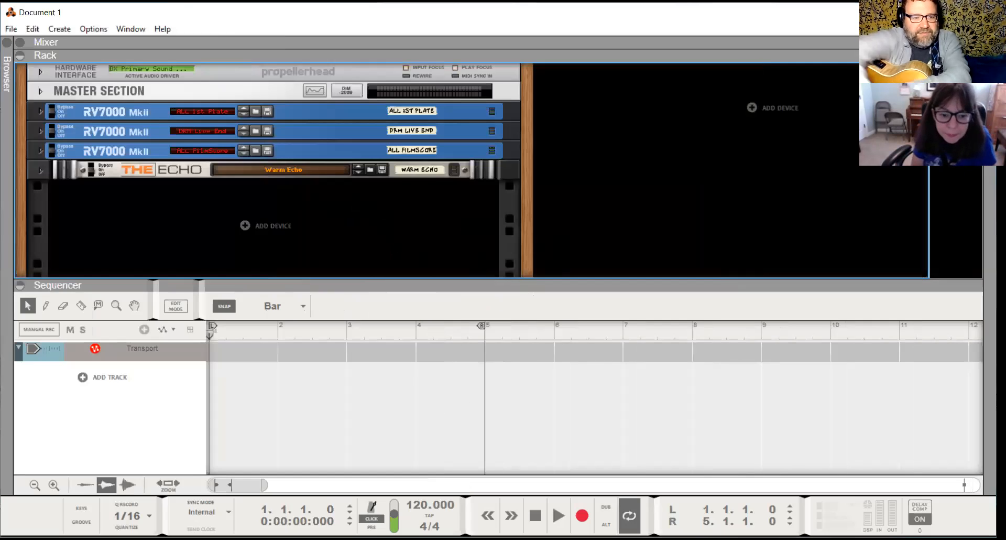
{"action": "key", "text": "F5"}
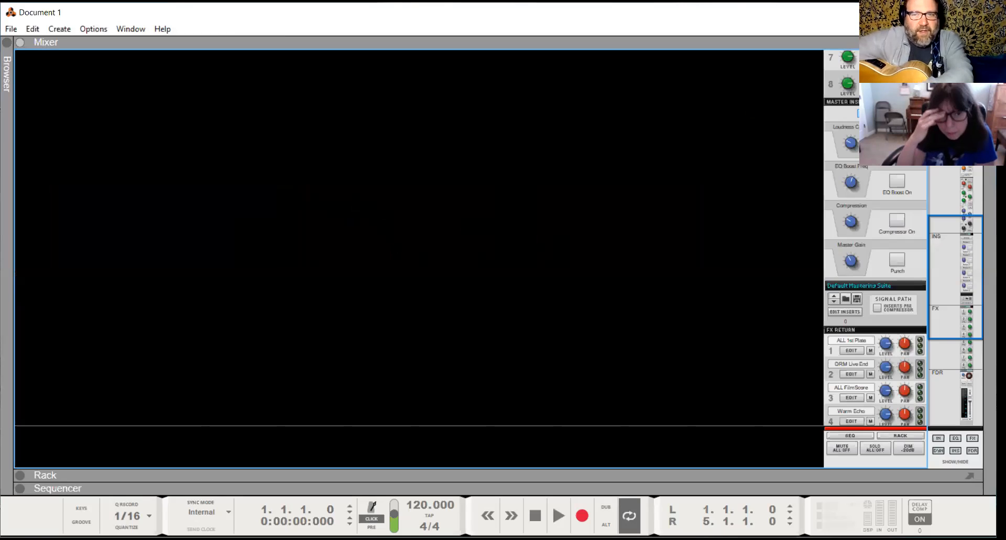
{"action": "scroll", "coordinate": [525, 221], "scroll_direction": "down", "scroll_amount": 5}
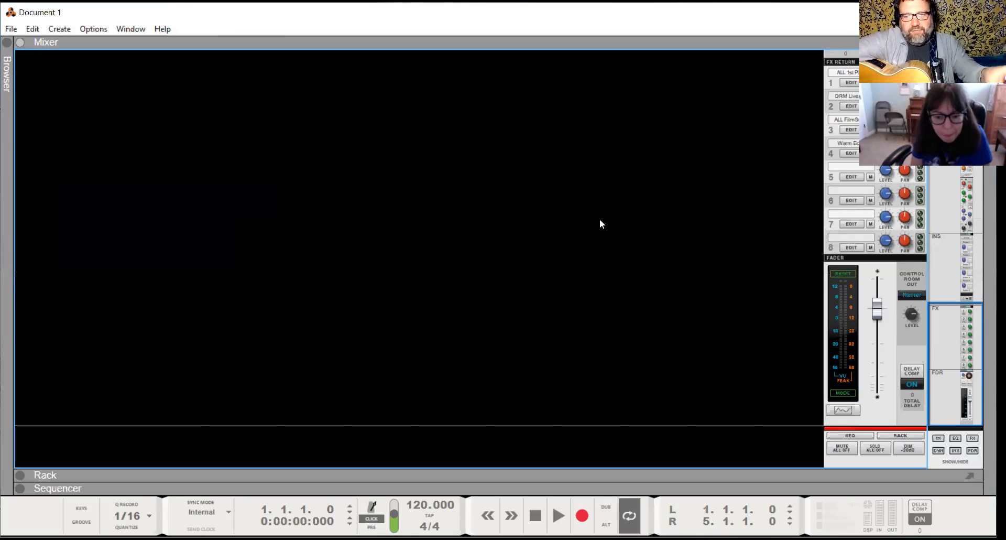
{"action": "scroll", "coordinate": [667, 203], "scroll_direction": "up", "scroll_amount": 1}
{"action": "scroll", "coordinate": [433, 279], "scroll_direction": "up", "scroll_amount": 2}
{"action": "scroll", "coordinate": [557, 310], "scroll_direction": "down", "scroll_amount": 3}
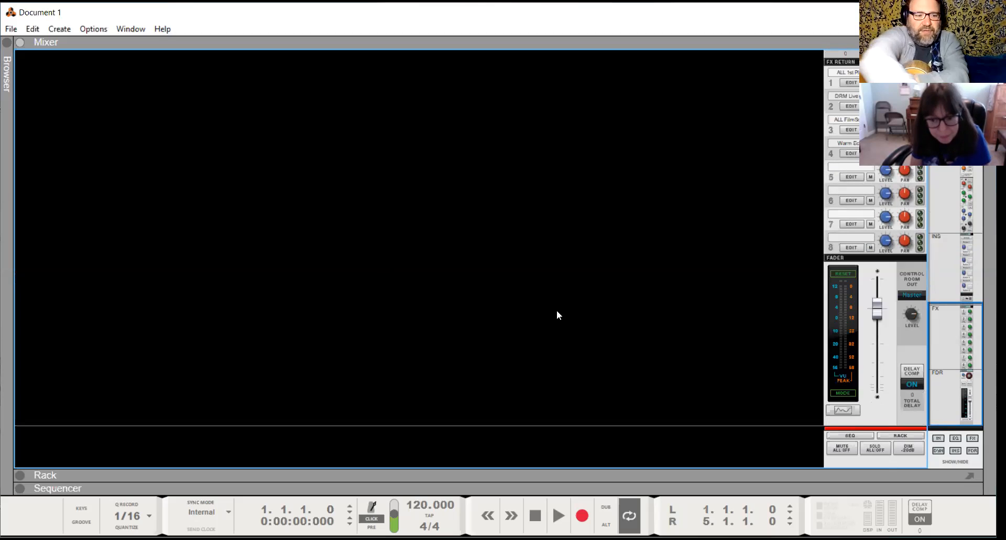
Create a new audio track and inspect its channel fader alongside the master fader.
{"action": "key", "text": "ctrl+t"}
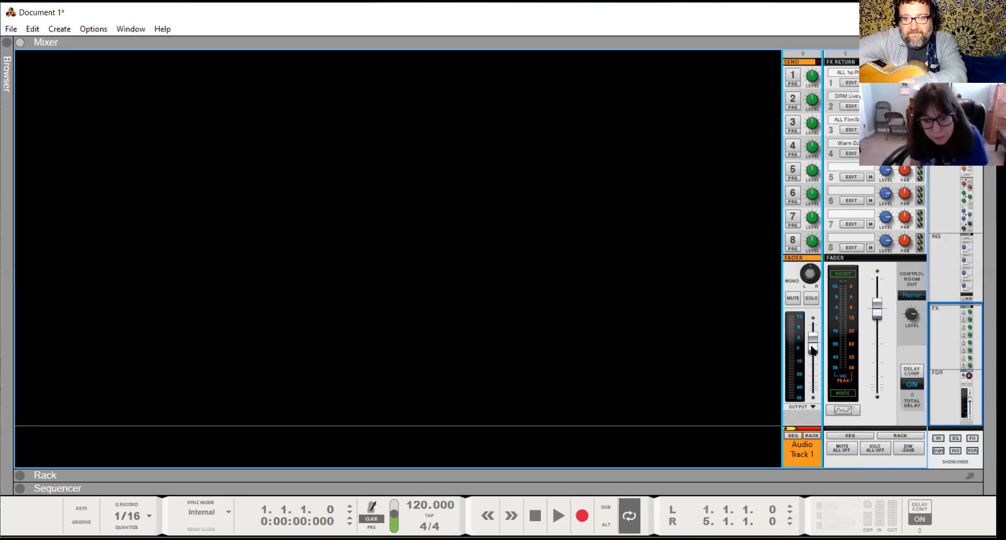
{"action": "mouse_move", "coordinate": [813, 350]}
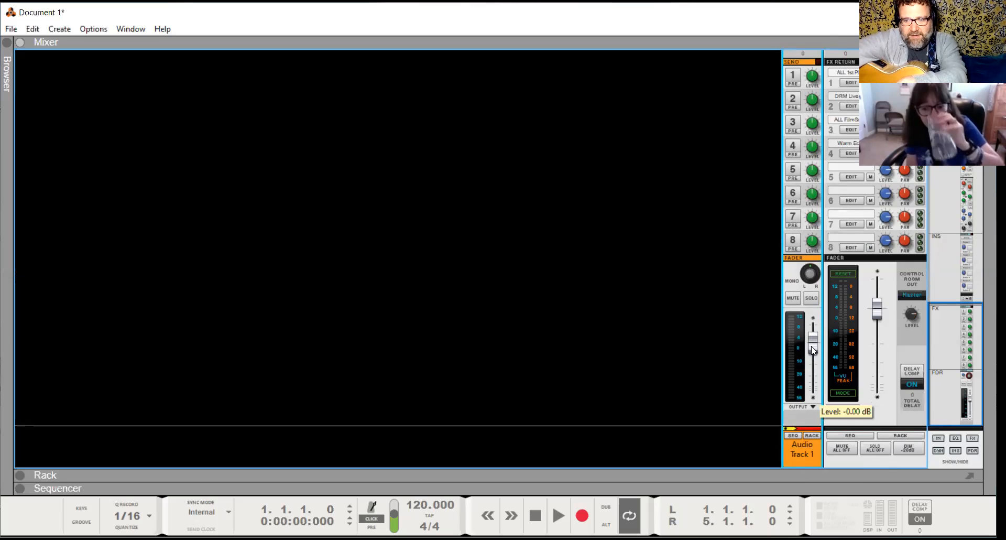
{"action": "mouse_move", "coordinate": [876, 316]}
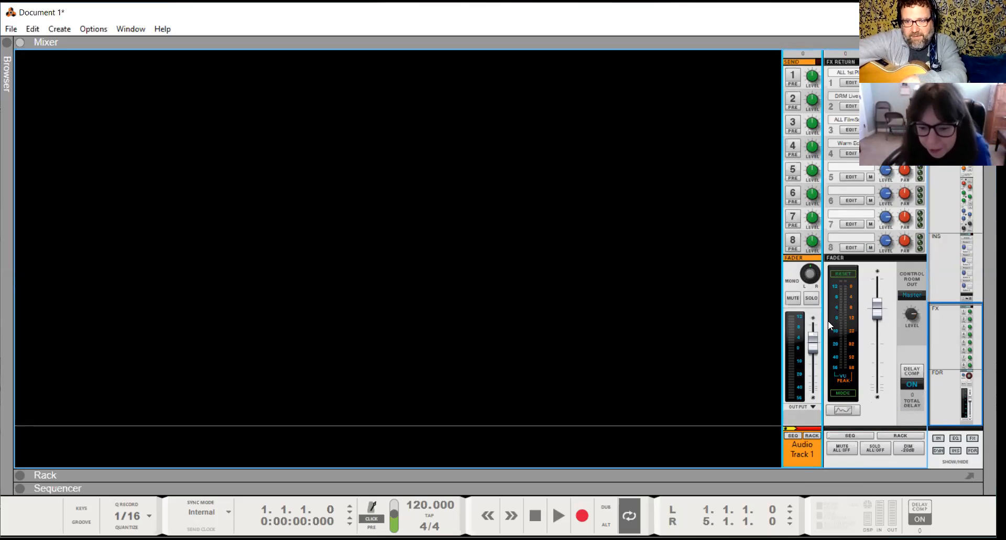
Switch Audio Track 1's send 3 to the ALL FilmScore reverb on and off again.
{"action": "scroll", "coordinate": [828, 320], "scroll_direction": "up", "scroll_amount": 5}
{"action": "scroll", "coordinate": [828, 324], "scroll_direction": "up", "scroll_amount": 1}
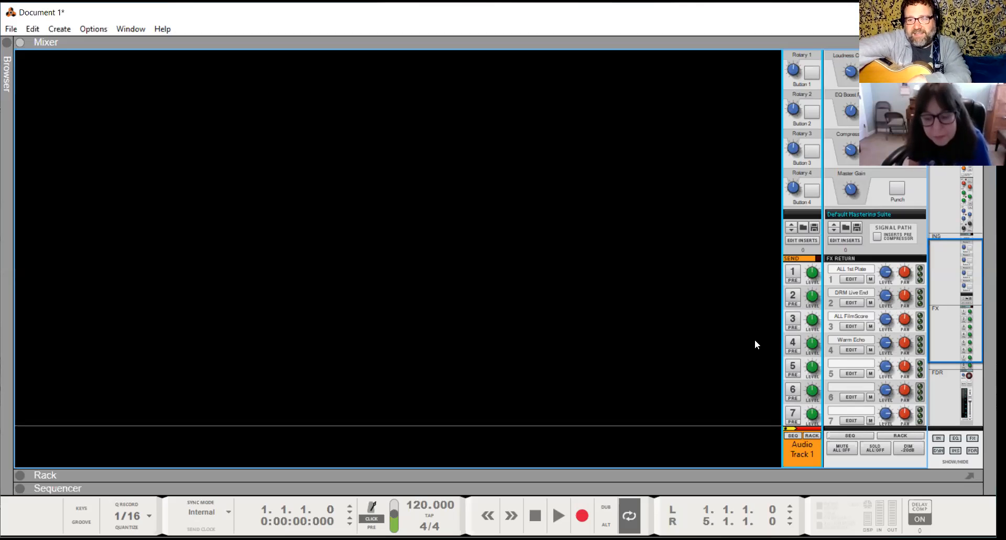
{"action": "left_click", "coordinate": [792, 323]}
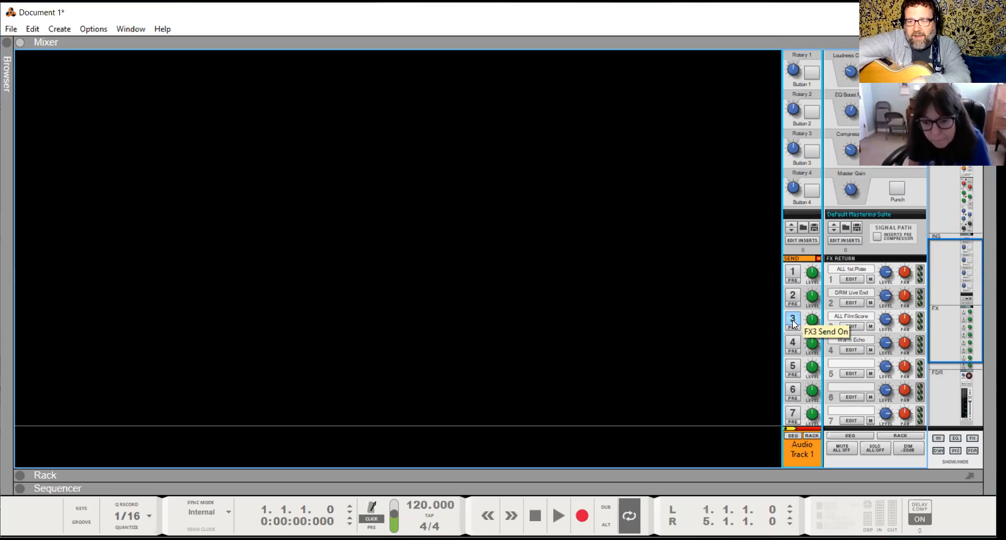
{"action": "mouse_move", "coordinate": [812, 322]}
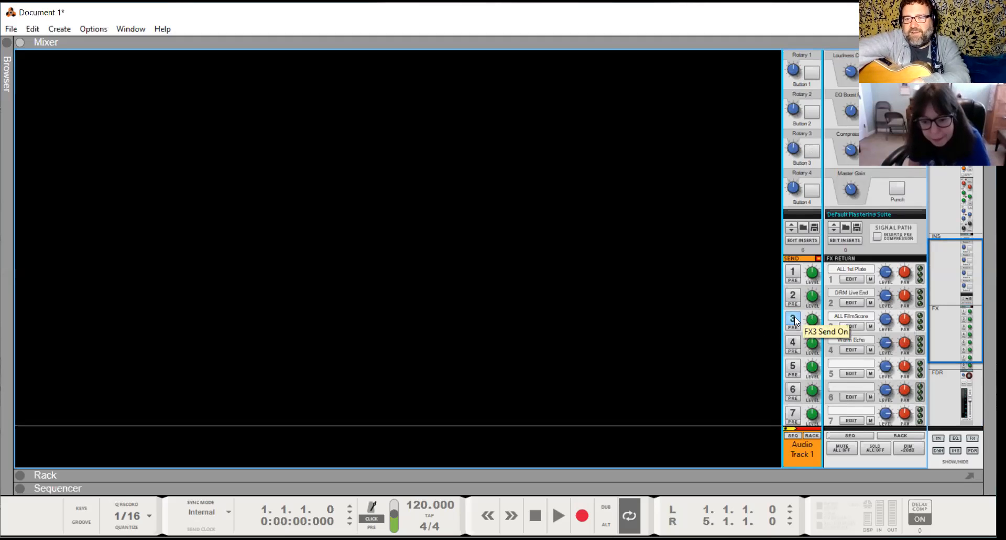
{"action": "left_click", "coordinate": [794, 316]}
Turn on Audio Track 1's EQ in the Spectrum EQ window and close that window.
{"action": "scroll", "coordinate": [794, 316], "scroll_direction": "up", "scroll_amount": 5}
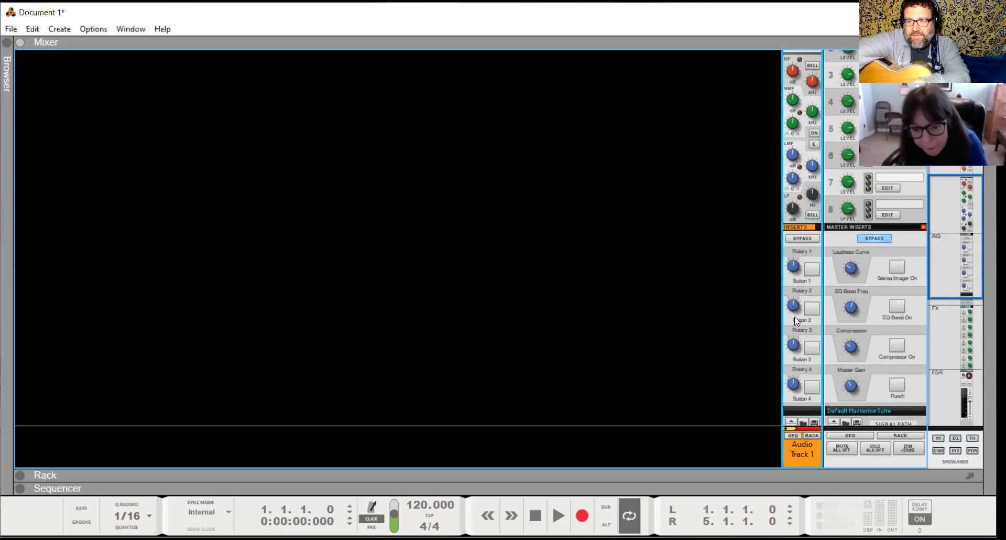
{"action": "scroll", "coordinate": [794, 316], "scroll_direction": "up", "scroll_amount": 1}
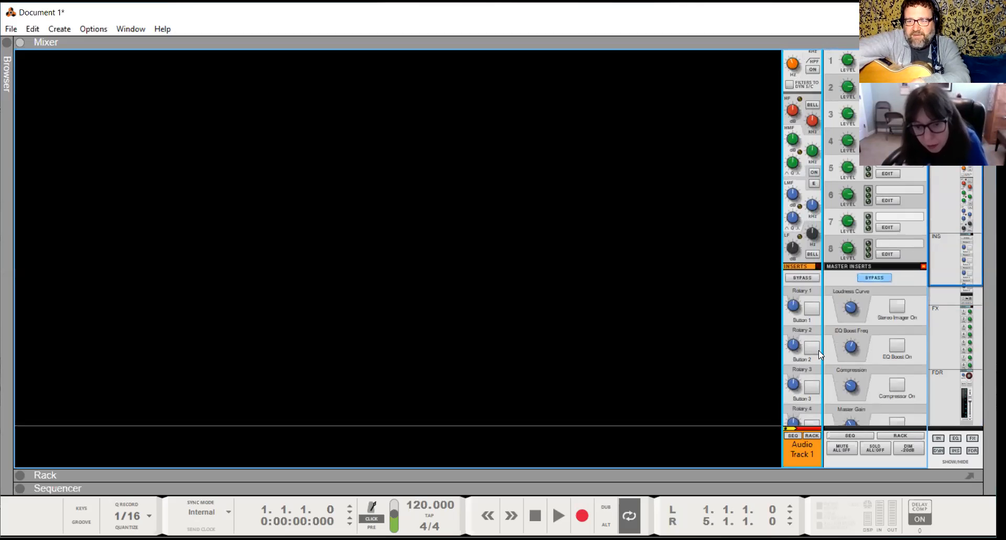
{"action": "scroll", "coordinate": [818, 349], "scroll_direction": "up", "scroll_amount": 4}
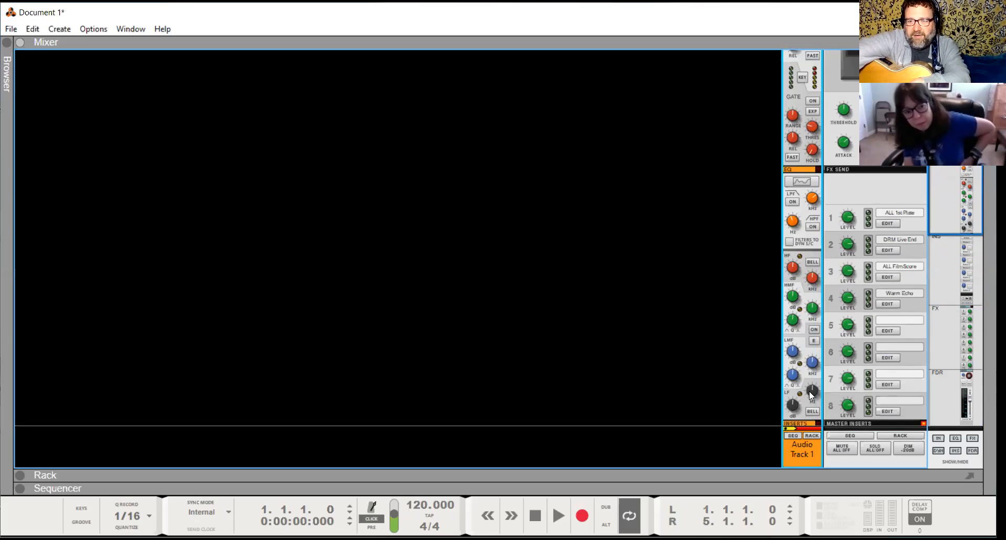
{"action": "left_click", "coordinate": [800, 182]}
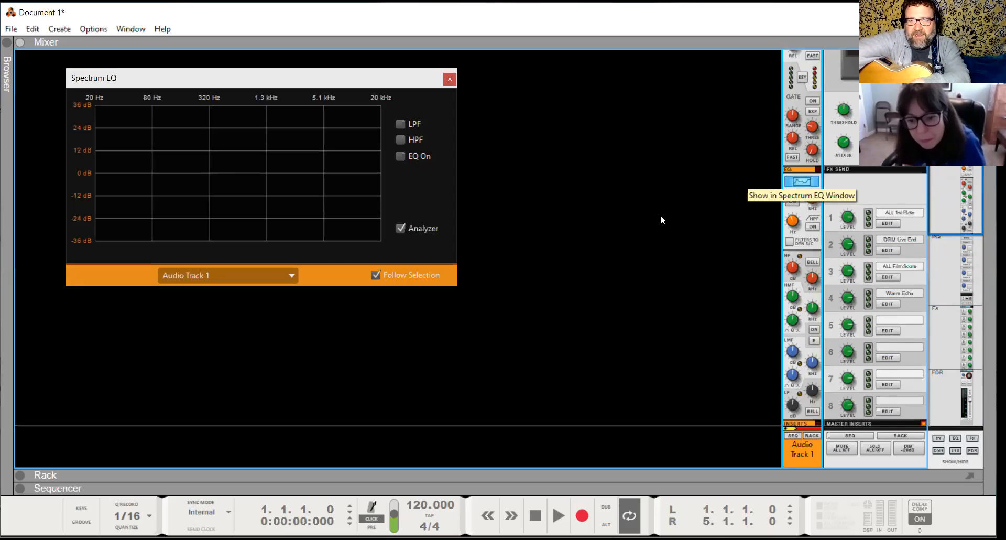
{"action": "left_click", "coordinate": [400, 155]}
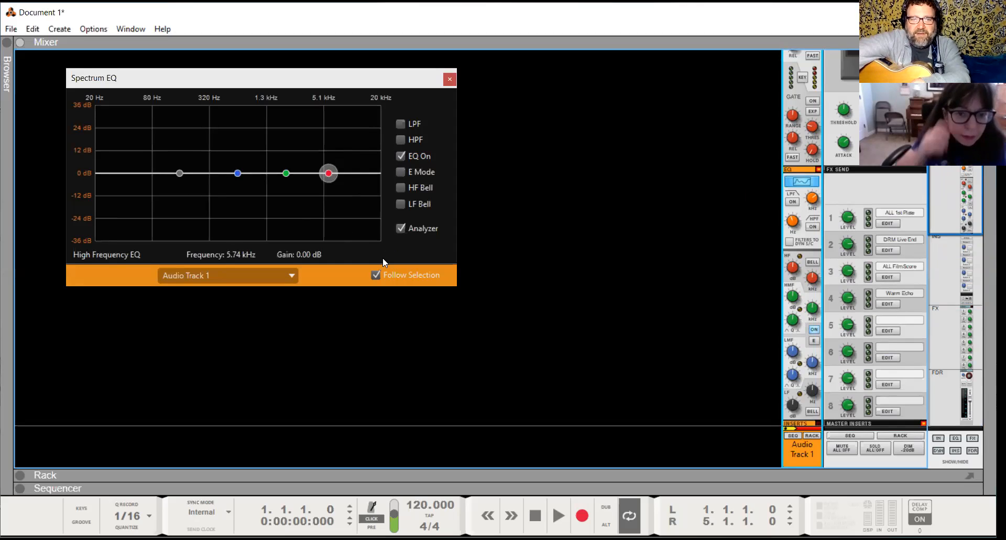
{"action": "left_click", "coordinate": [449, 79]}
Examine the dynamics, signal path and input sections of Audio Track 1's channel strip, and return to the faders.
{"action": "scroll", "coordinate": [733, 294], "scroll_direction": "up", "scroll_amount": 3}
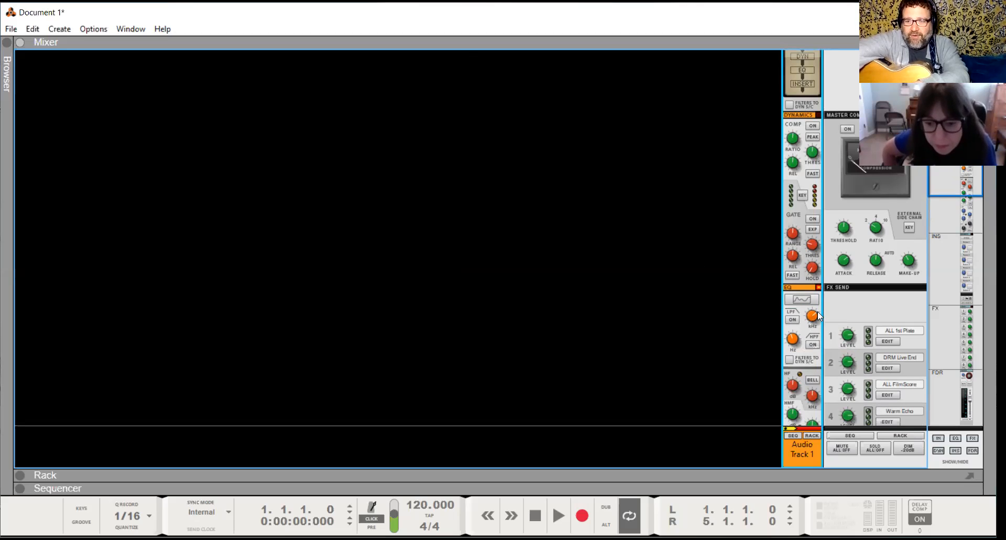
{"action": "scroll", "coordinate": [787, 313], "scroll_direction": "up", "scroll_amount": 1}
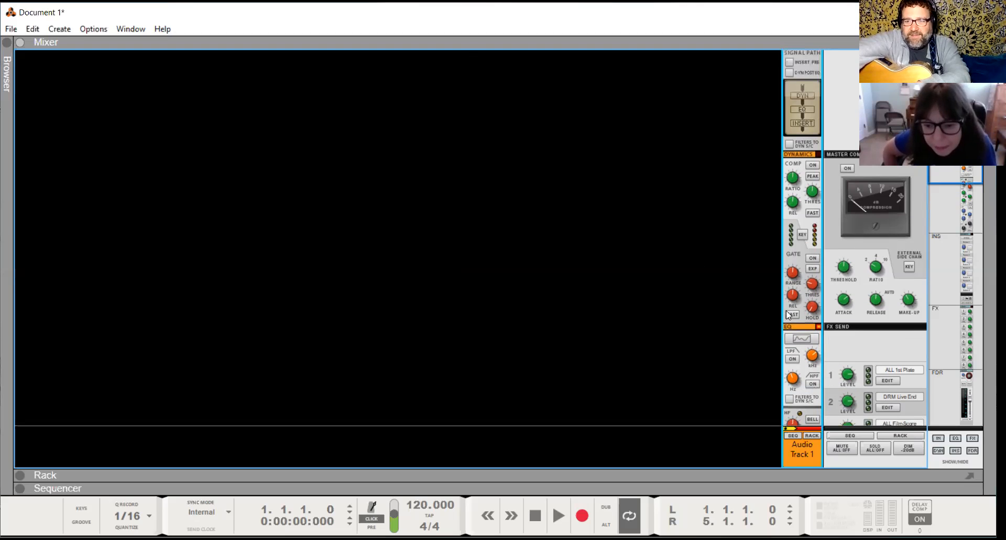
{"action": "scroll", "coordinate": [786, 215], "scroll_direction": "up", "scroll_amount": 1}
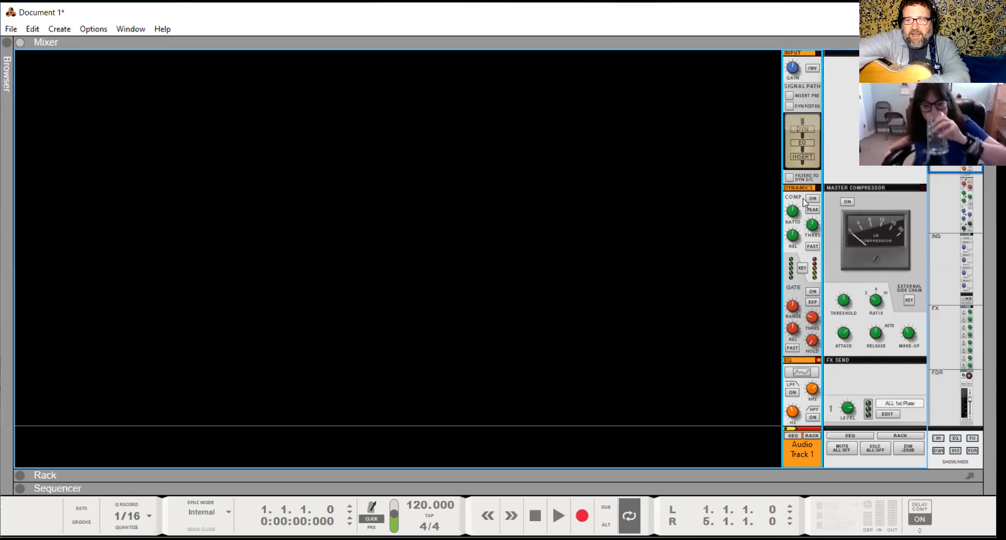
{"action": "scroll", "coordinate": [803, 201], "scroll_direction": "down", "scroll_amount": 10}
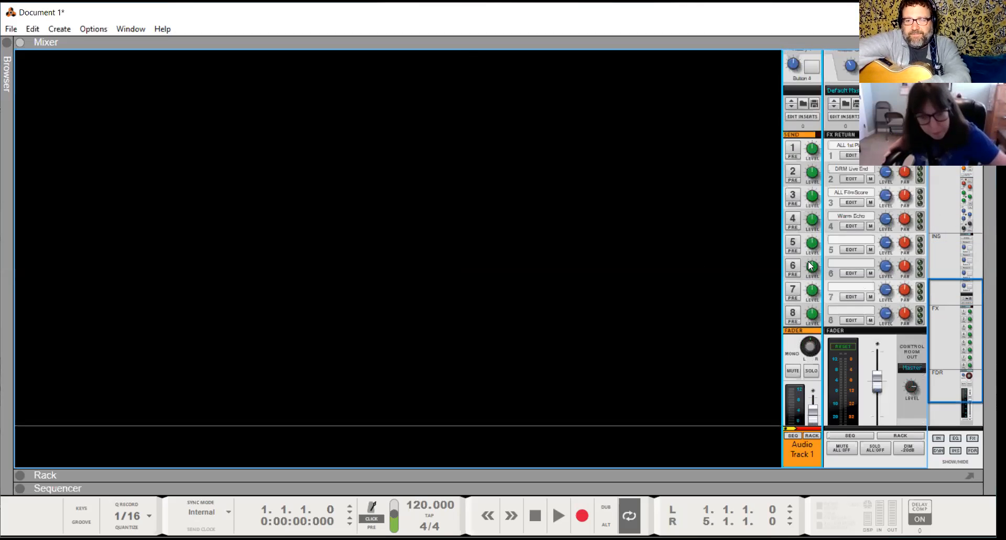
{"action": "scroll", "coordinate": [808, 262], "scroll_direction": "down", "scroll_amount": 3}
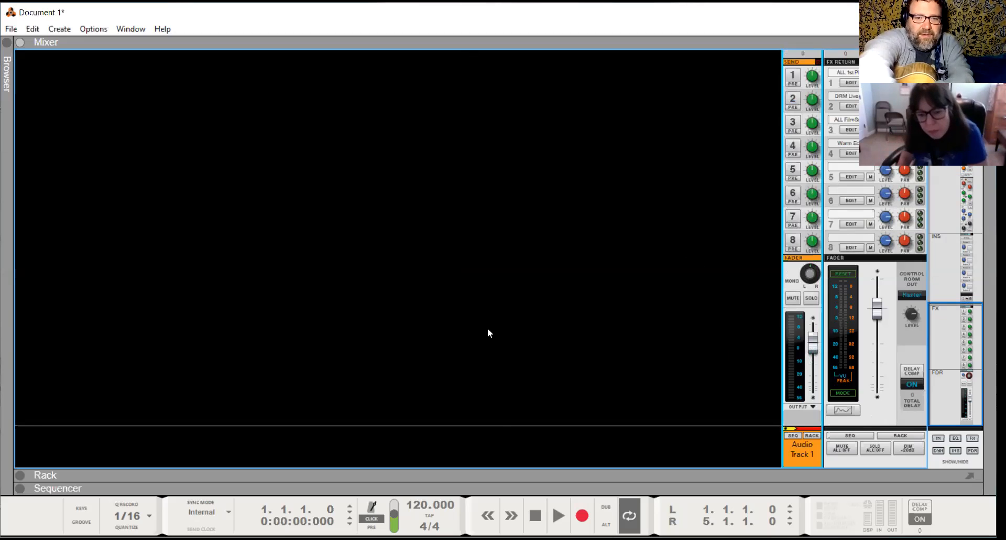
Show only the rack, unfold Audio Track 1, the ALL 1st Plate reverb and the Master Section, and reveal the master insert effects.
{"action": "key", "text": "F6"}
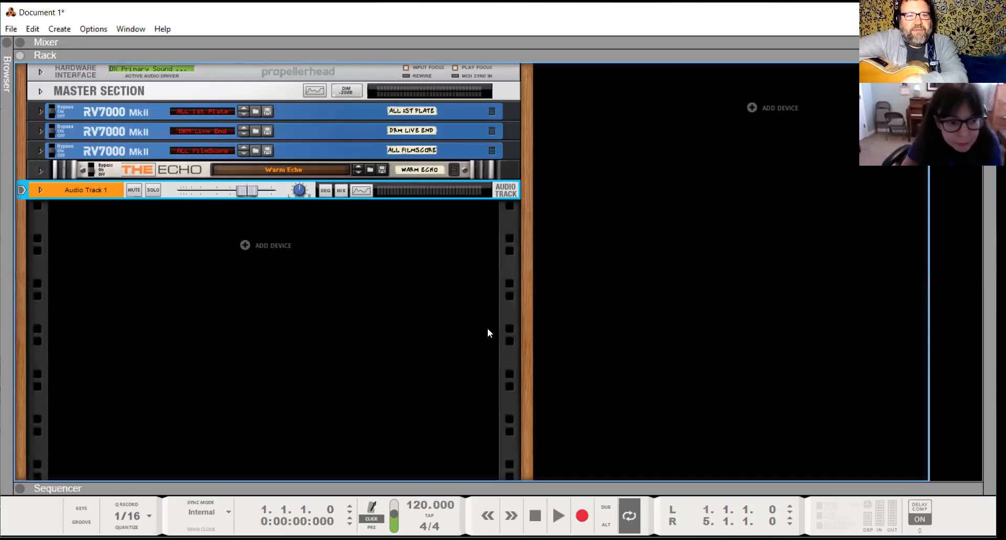
{"action": "left_click", "coordinate": [39, 191]}
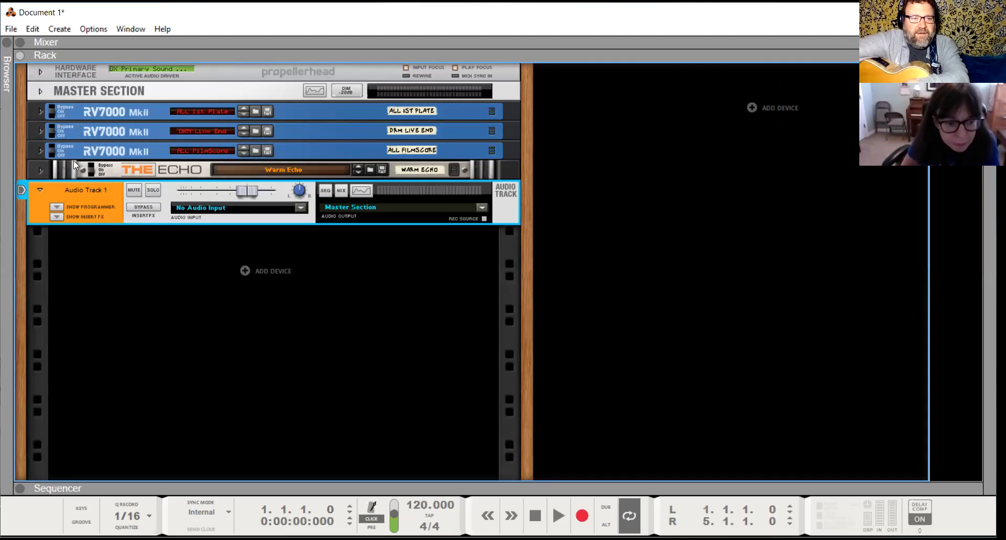
{"action": "left_click", "coordinate": [40, 111]}
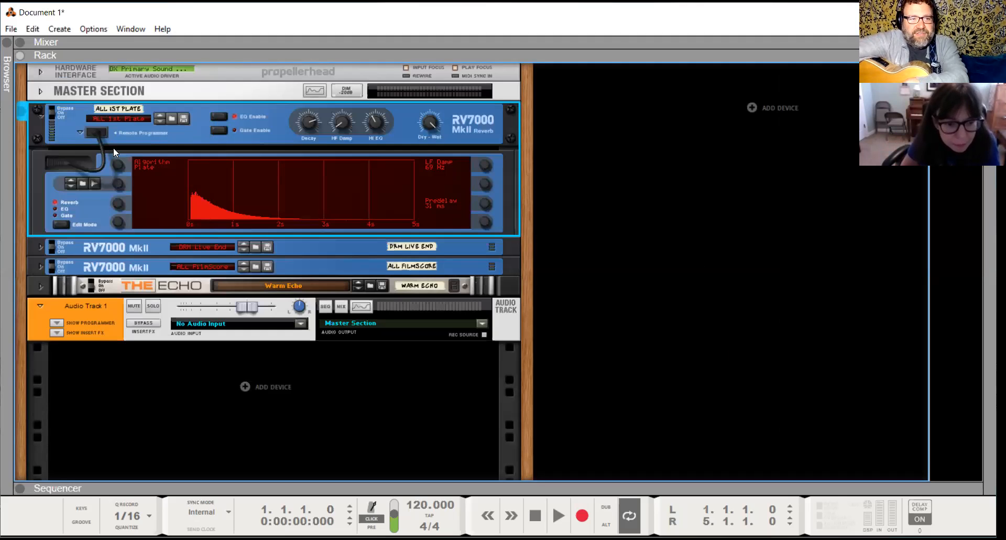
{"action": "left_click", "coordinate": [40, 92]}
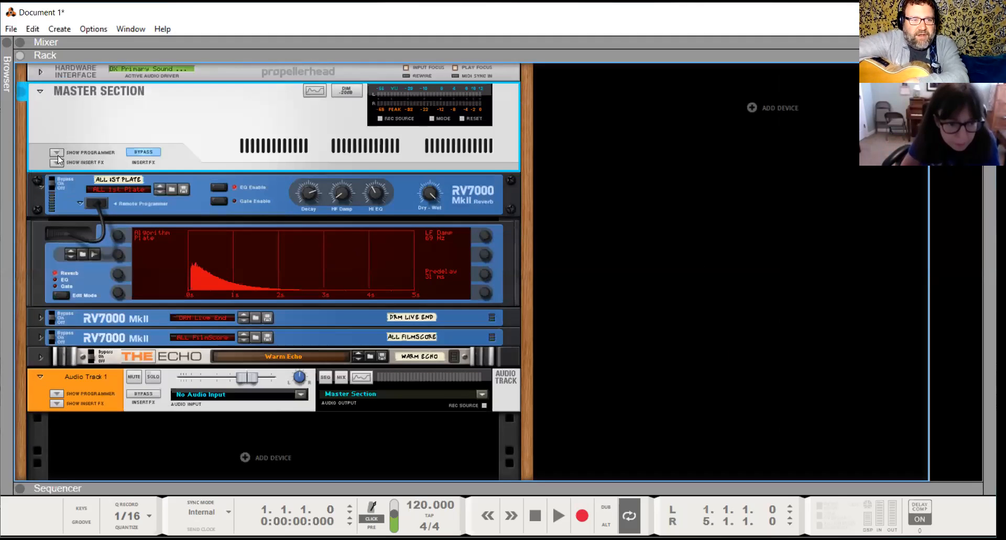
{"action": "left_click", "coordinate": [56, 162]}
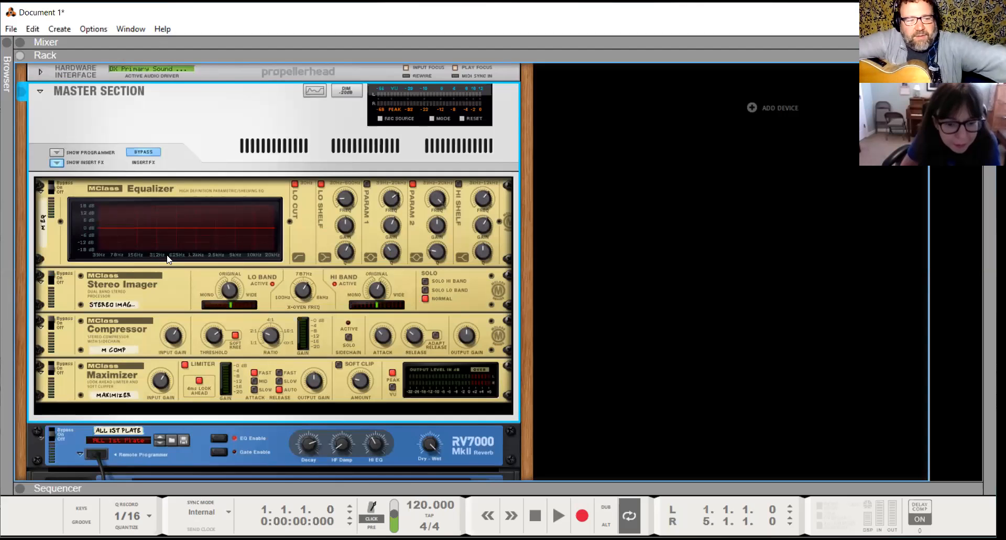
Flip the rack to its back, examine the cable routing between the devices, and flip it to the front again.
{"action": "key", "text": "Tab"}
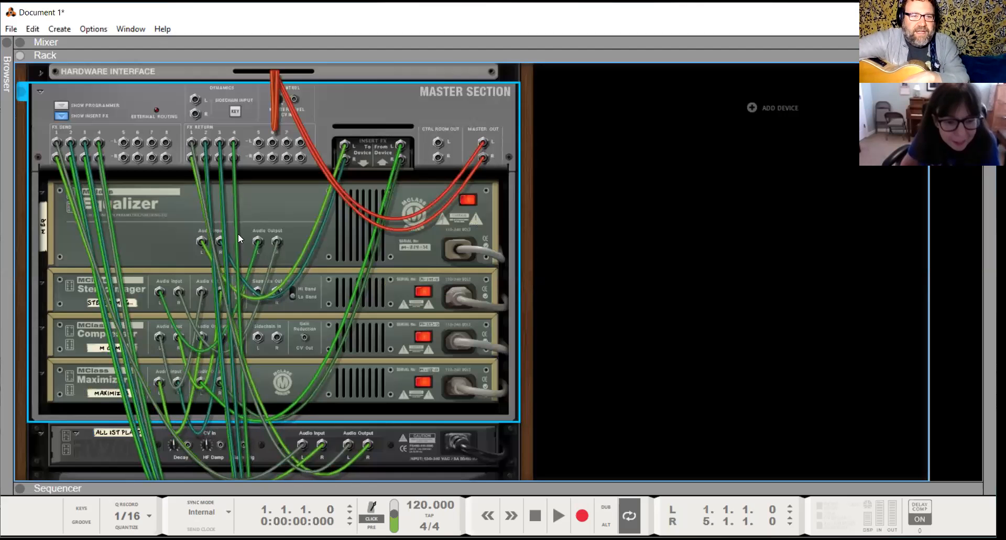
{"action": "scroll", "coordinate": [268, 344], "scroll_direction": "down", "scroll_amount": 3}
{"action": "scroll", "coordinate": [268, 341], "scroll_direction": "down", "scroll_amount": 8}
{"action": "scroll", "coordinate": [293, 330], "scroll_direction": "up", "scroll_amount": 4}
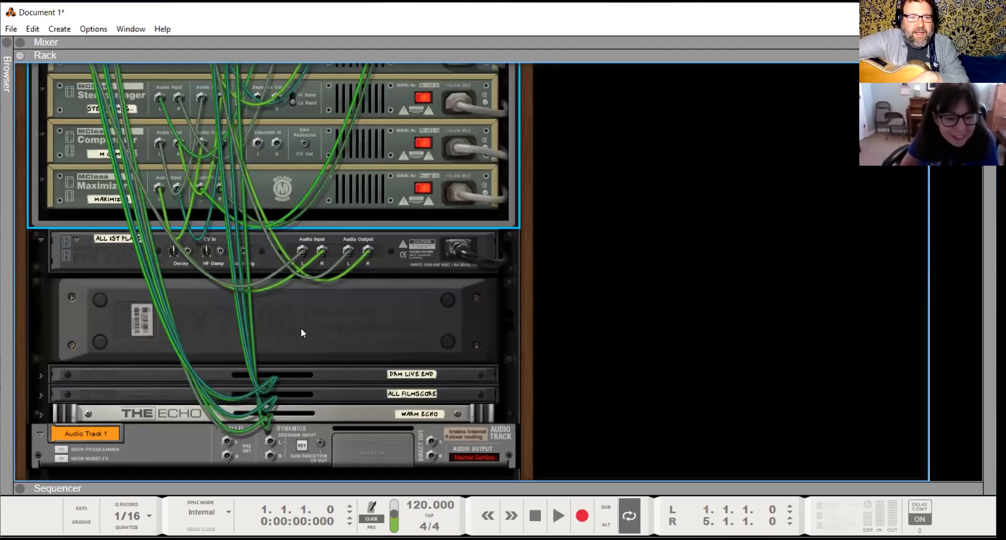
{"action": "scroll", "coordinate": [302, 341], "scroll_direction": "up", "scroll_amount": 7}
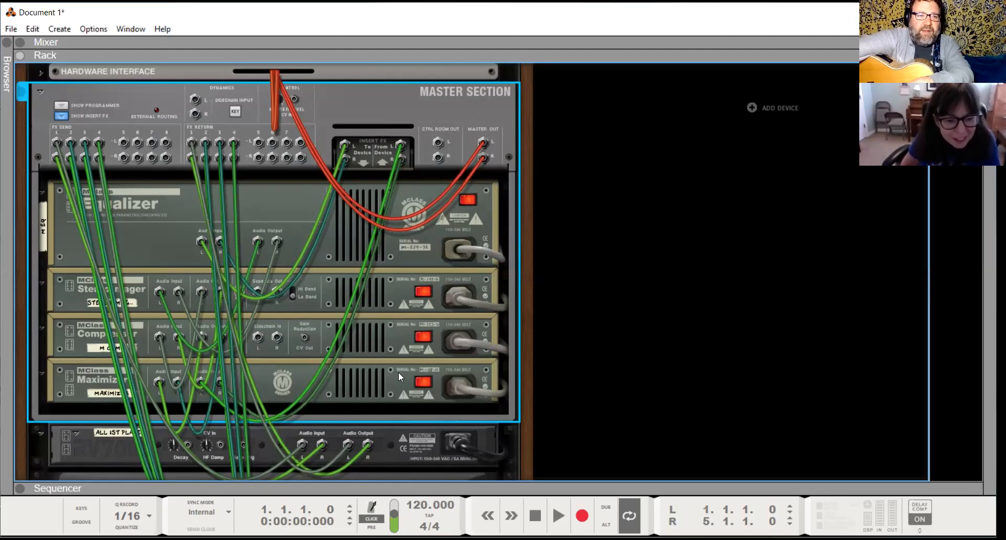
{"action": "key", "text": "Tab"}
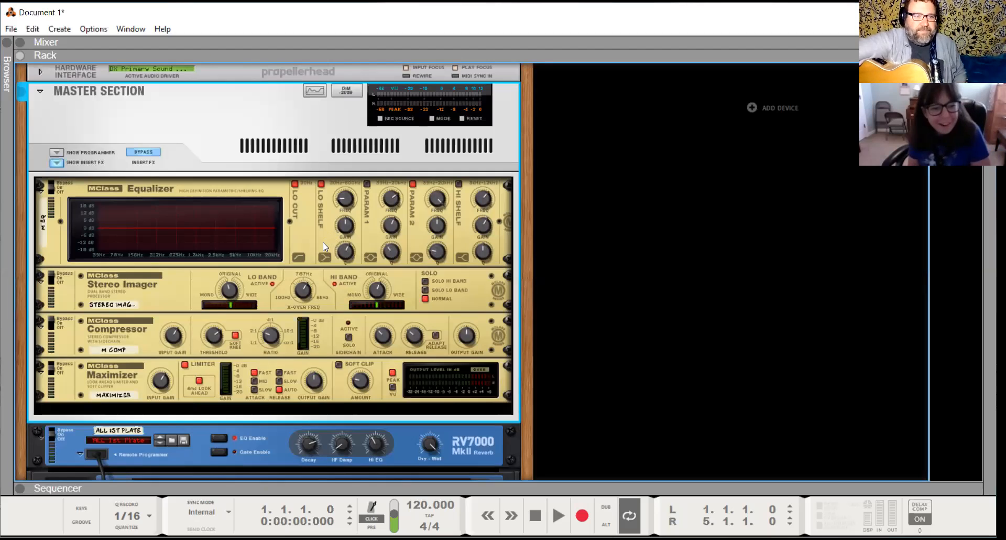
Reveal the insert effects area of the Audio Track 1 device in the rack.
{"action": "scroll", "coordinate": [262, 296], "scroll_direction": "down", "scroll_amount": 5}
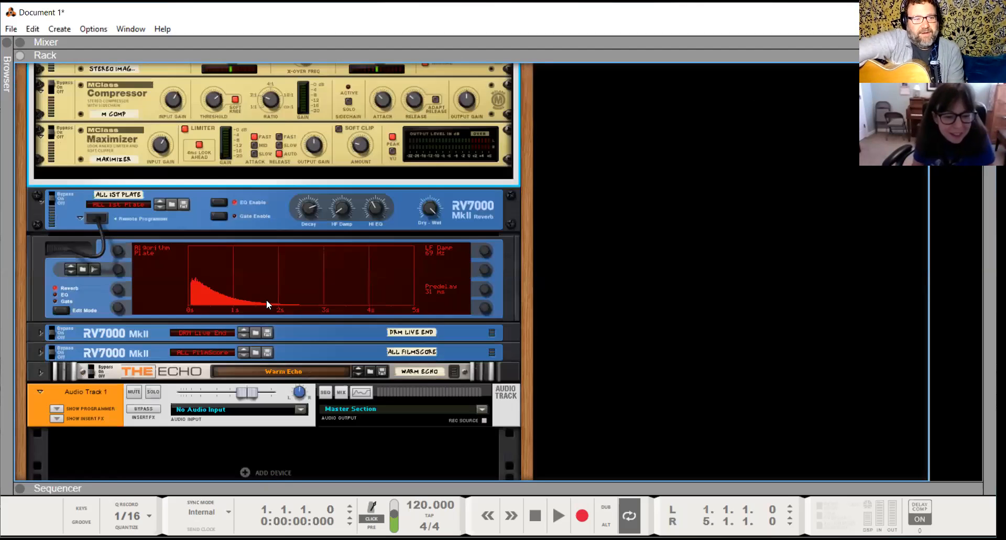
{"action": "scroll", "coordinate": [262, 306], "scroll_direction": "down", "scroll_amount": 3}
{"action": "left_click", "coordinate": [56, 343]}
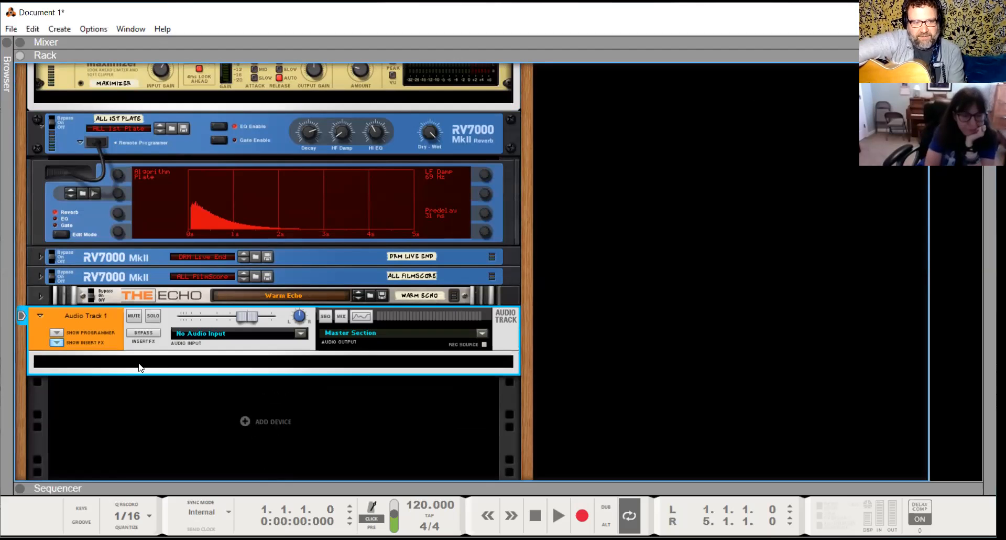
{"action": "scroll", "coordinate": [144, 368], "scroll_direction": "up", "scroll_amount": 1}
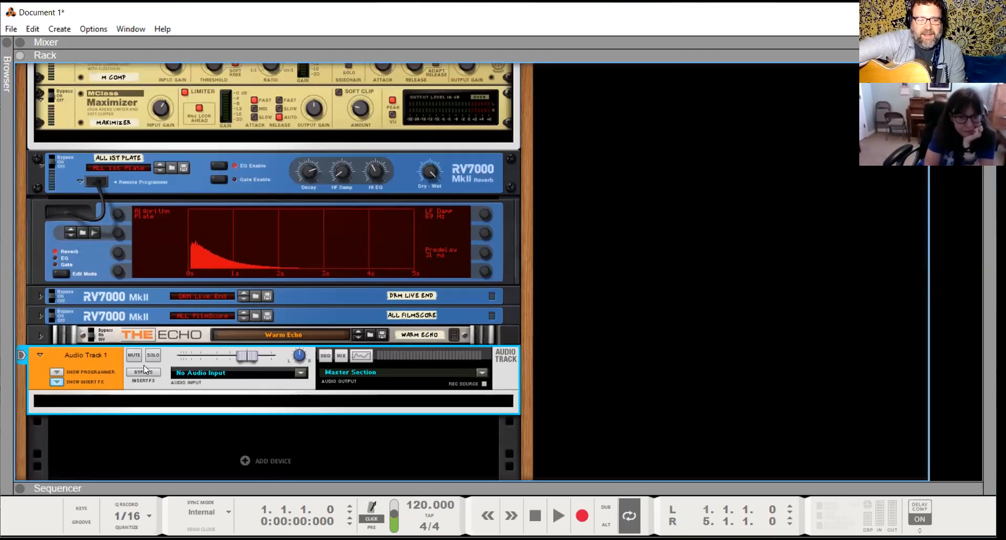
In the sequencer, add a Dr. Octo Rex Loop Player track and give it a new note lane.
{"action": "key", "text": "F7"}
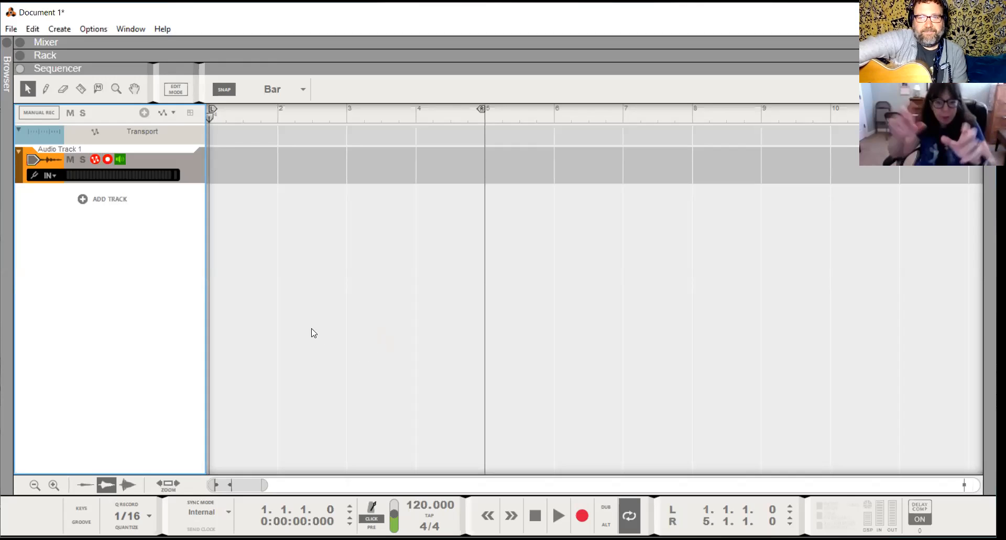
{"action": "left_click", "coordinate": [95, 201]}
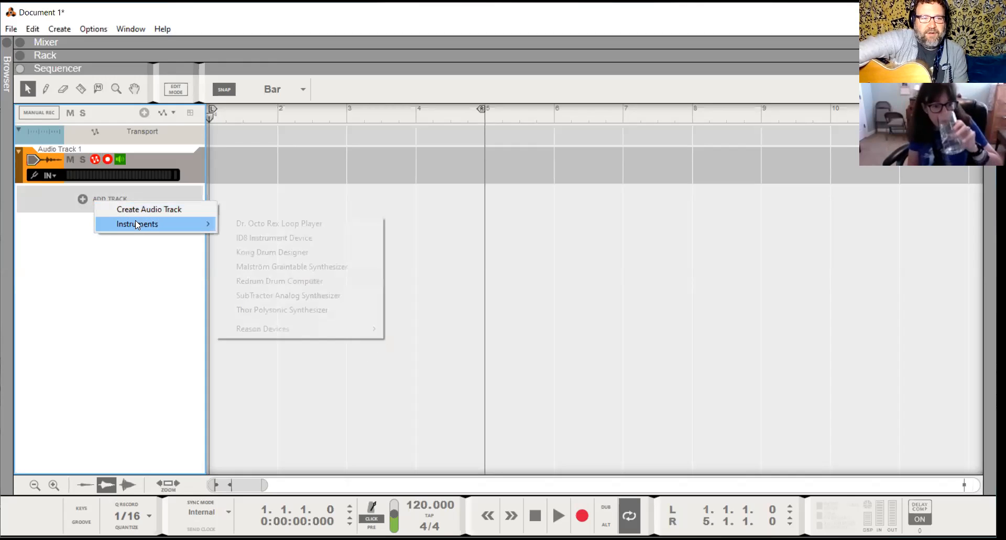
{"action": "left_click", "coordinate": [80, 285]}
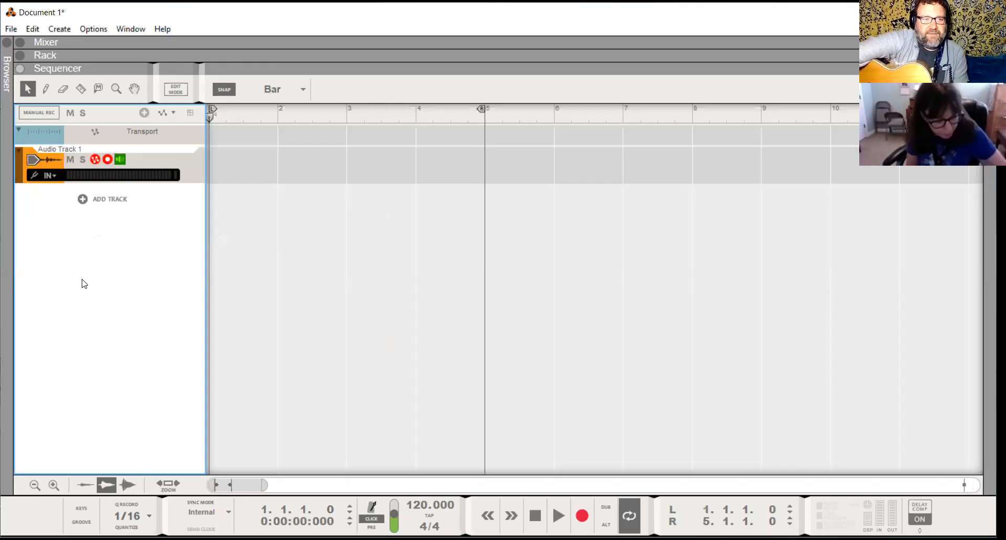
{"action": "left_click", "coordinate": [108, 210]}
{"action": "mouse_move", "coordinate": [149, 230]}
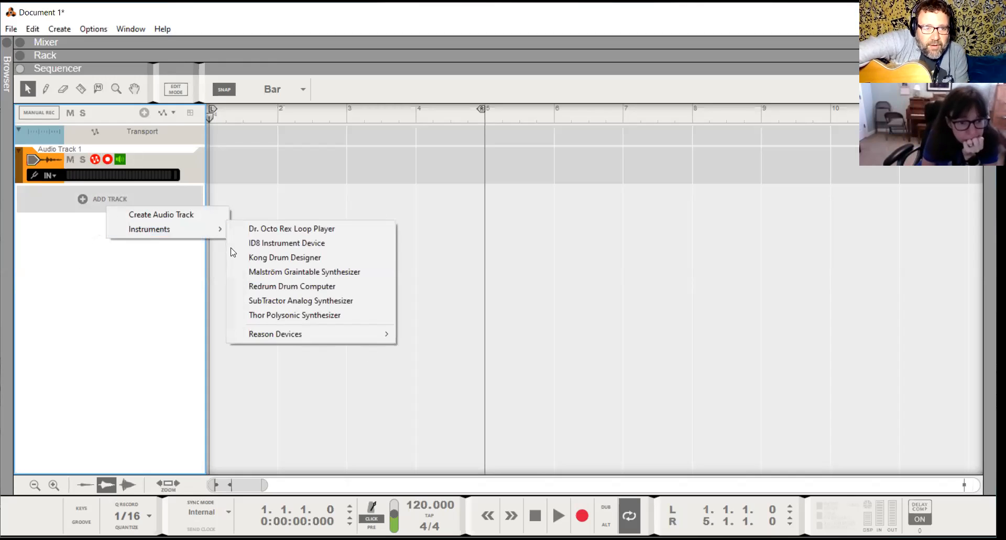
{"action": "left_click", "coordinate": [287, 231]}
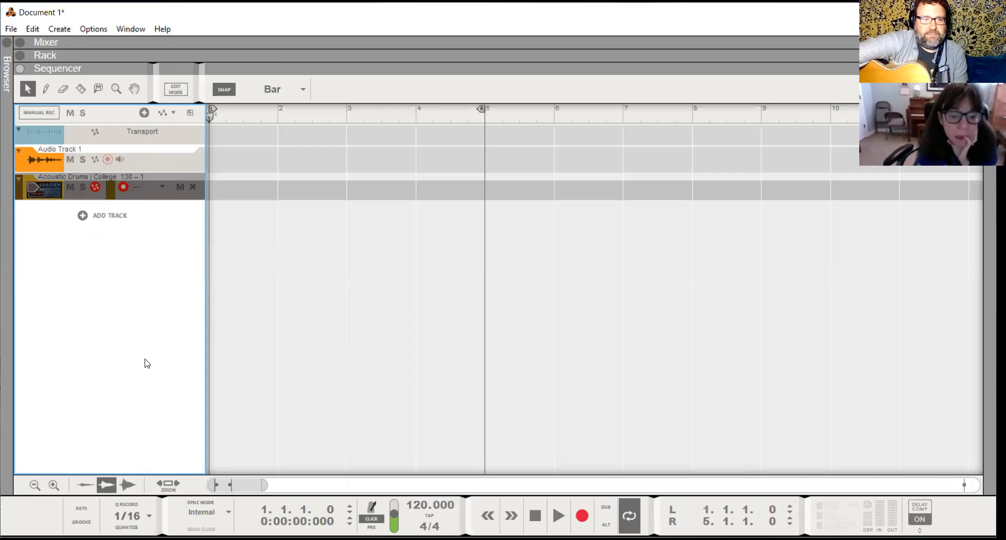
{"action": "right_click", "coordinate": [53, 197]}
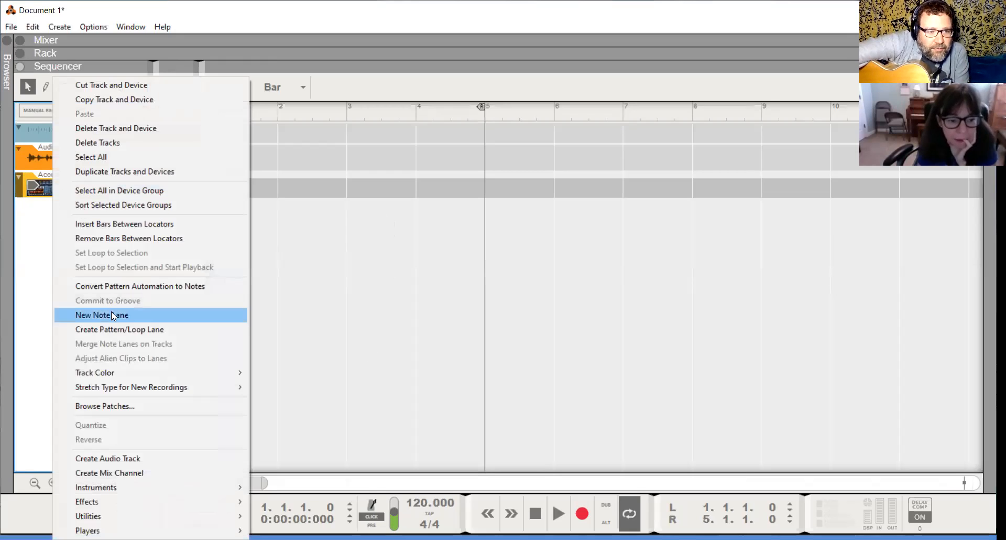
{"action": "left_click", "coordinate": [111, 314]}
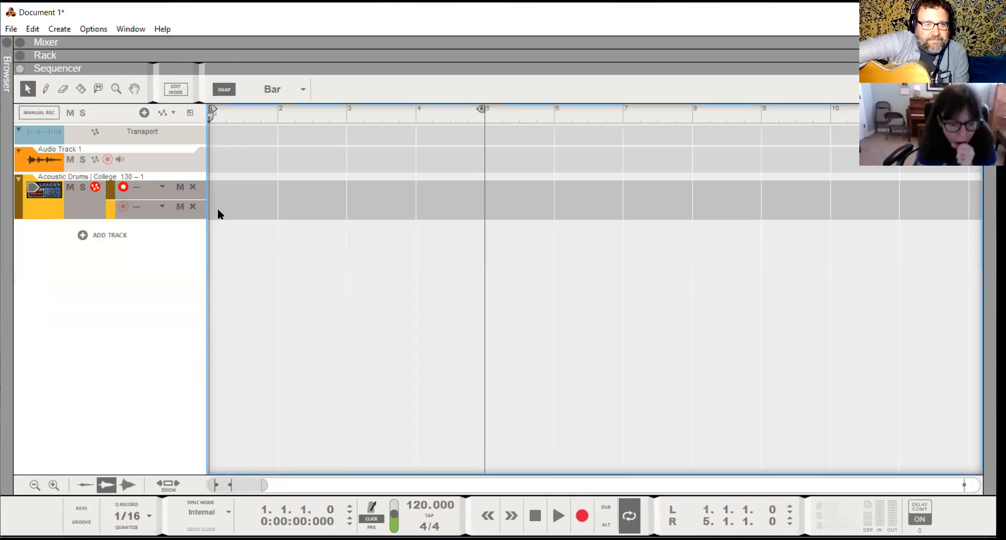
Open the Dr. OctoRex device in the rack, run its loop 1 and stop it.
{"action": "double_click", "coordinate": [53, 189]}
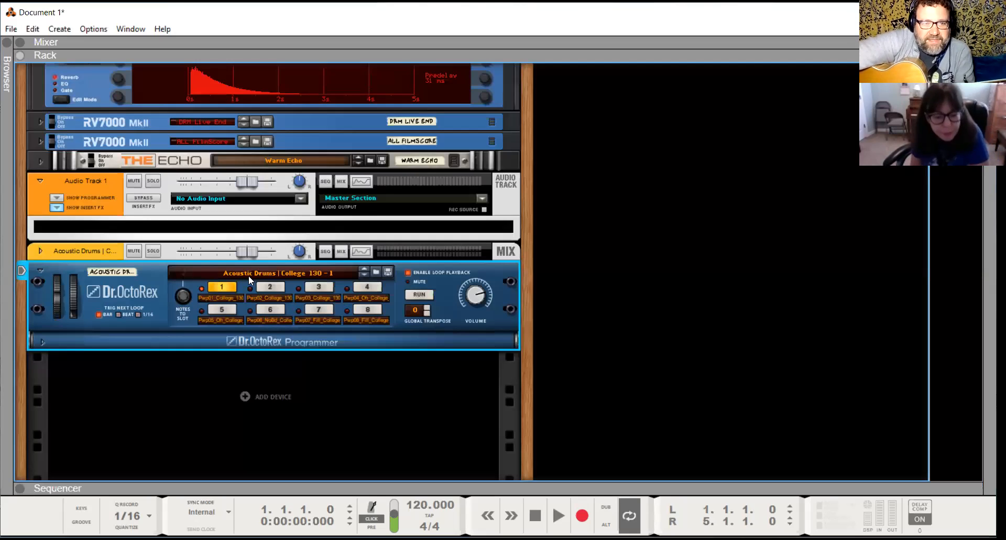
{"action": "left_click", "coordinate": [418, 294]}
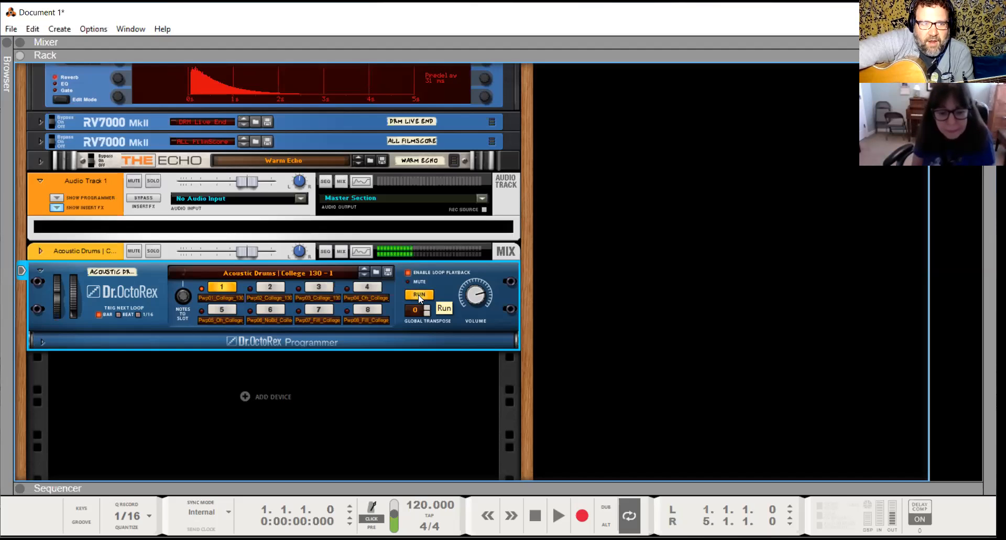
{"action": "left_click", "coordinate": [419, 295]}
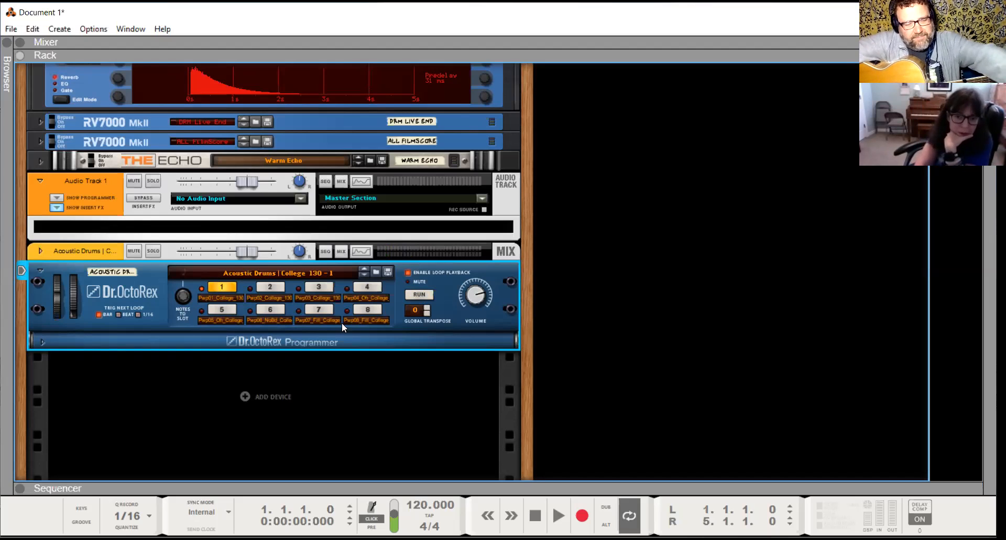
Run the Dr. OctoRex and audition loops 2 through 8, return to loop 1 and stop playback.
{"action": "left_click", "coordinate": [425, 294]}
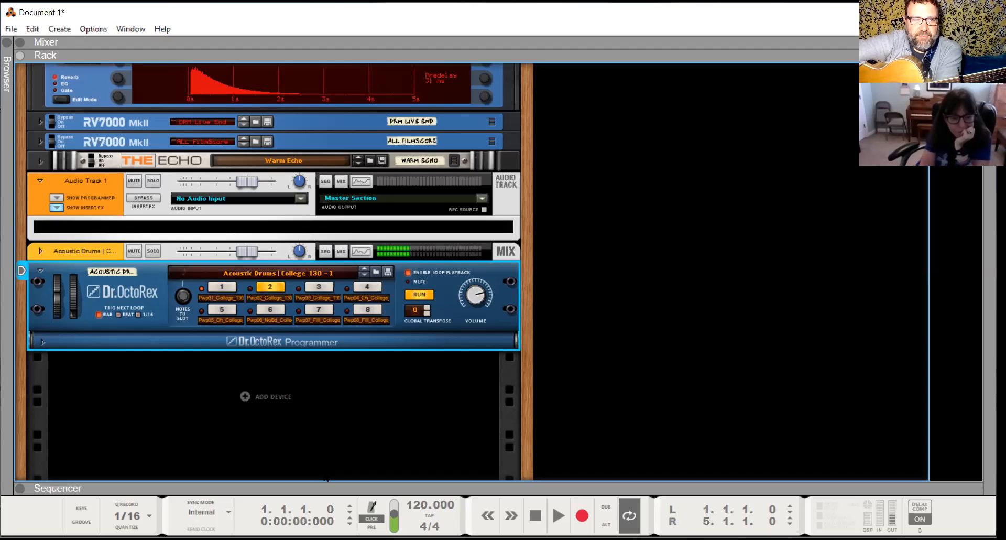
{"action": "left_click", "coordinate": [322, 287]}
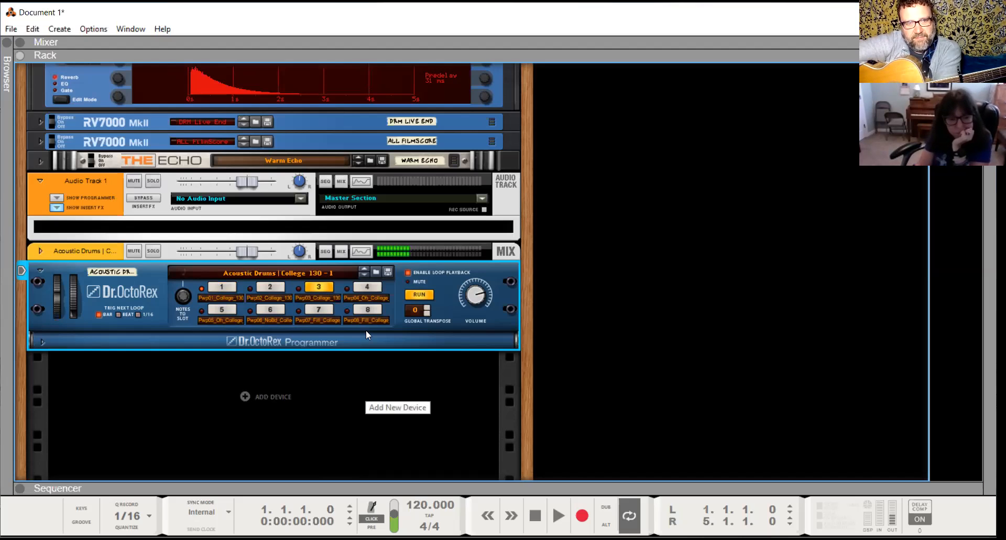
{"action": "left_click", "coordinate": [365, 299]}
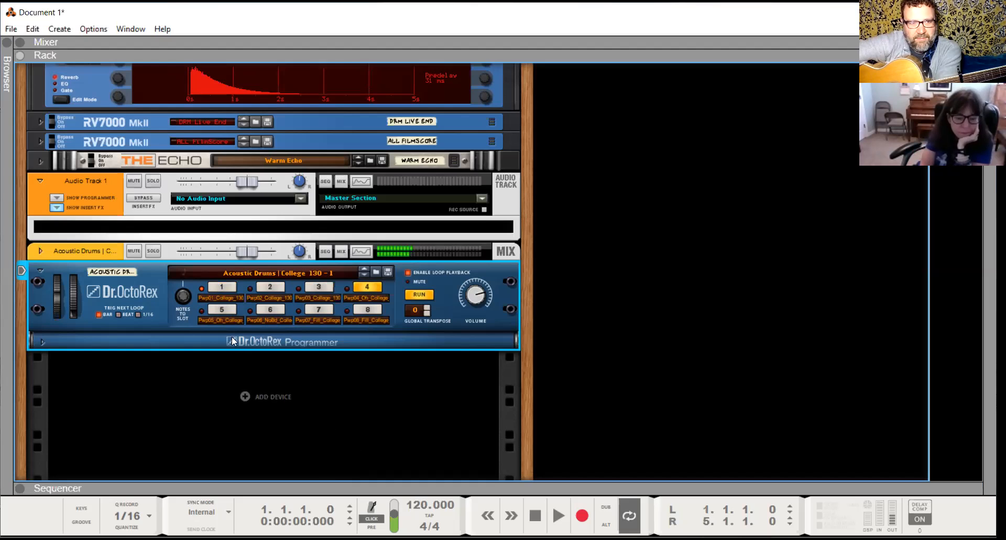
{"action": "left_click", "coordinate": [222, 310]}
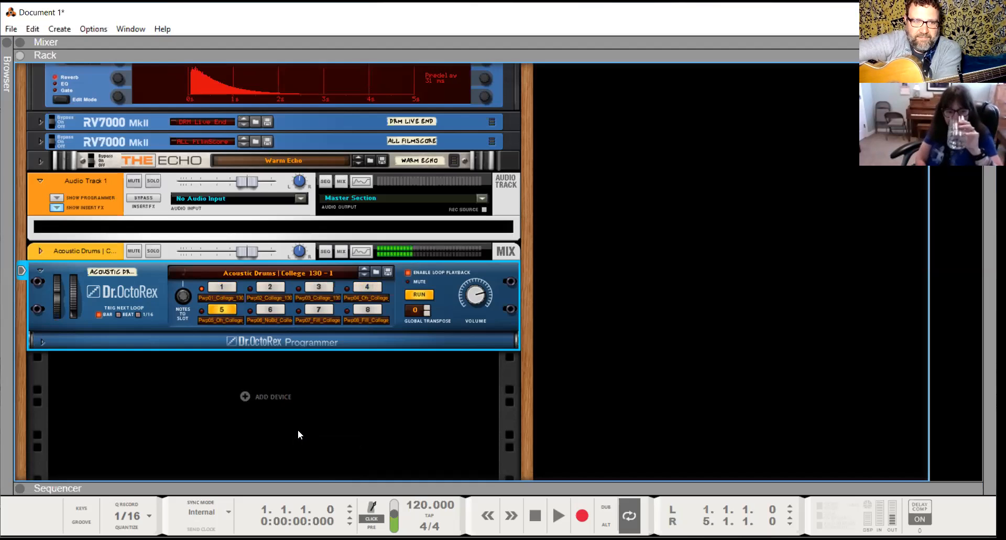
{"action": "left_click", "coordinate": [270, 313]}
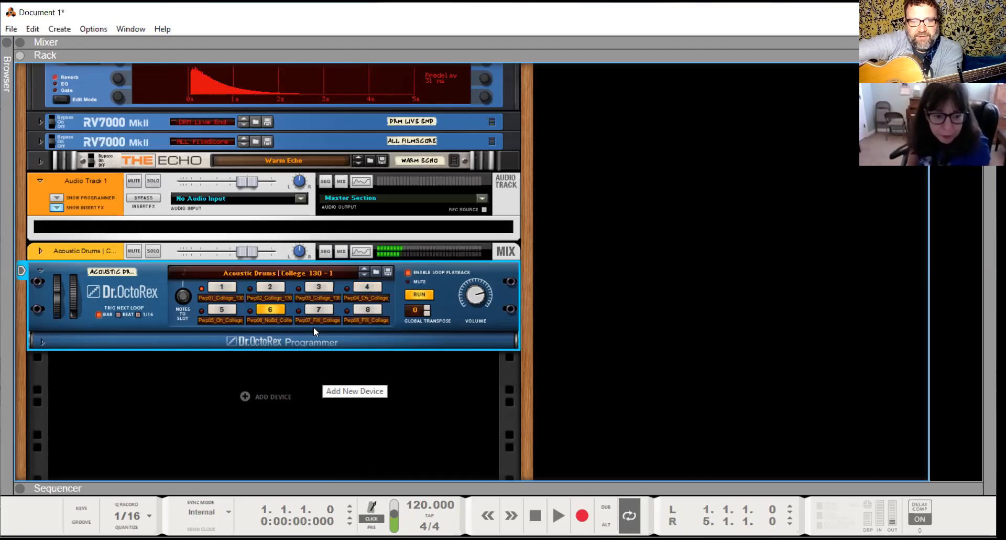
{"action": "left_click", "coordinate": [322, 310]}
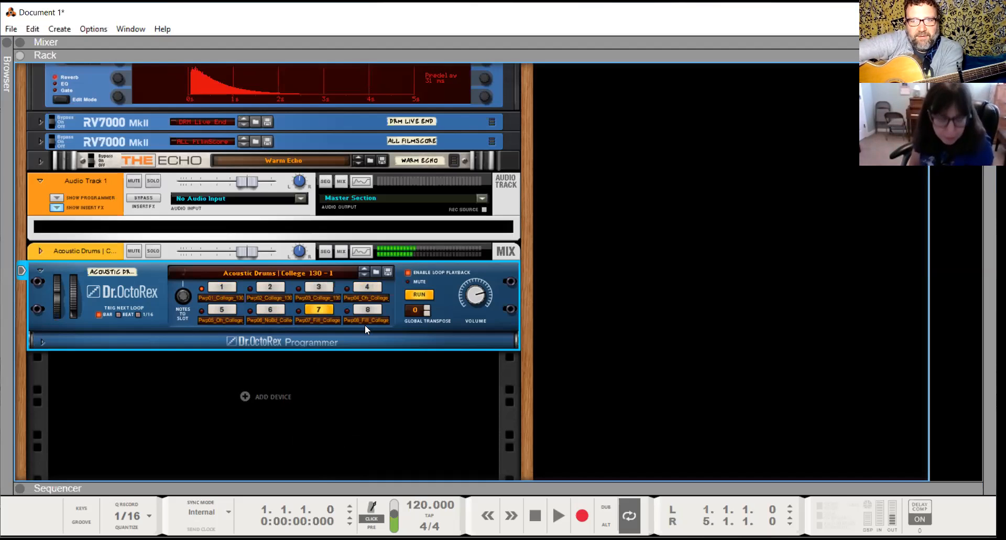
{"action": "left_click", "coordinate": [368, 310]}
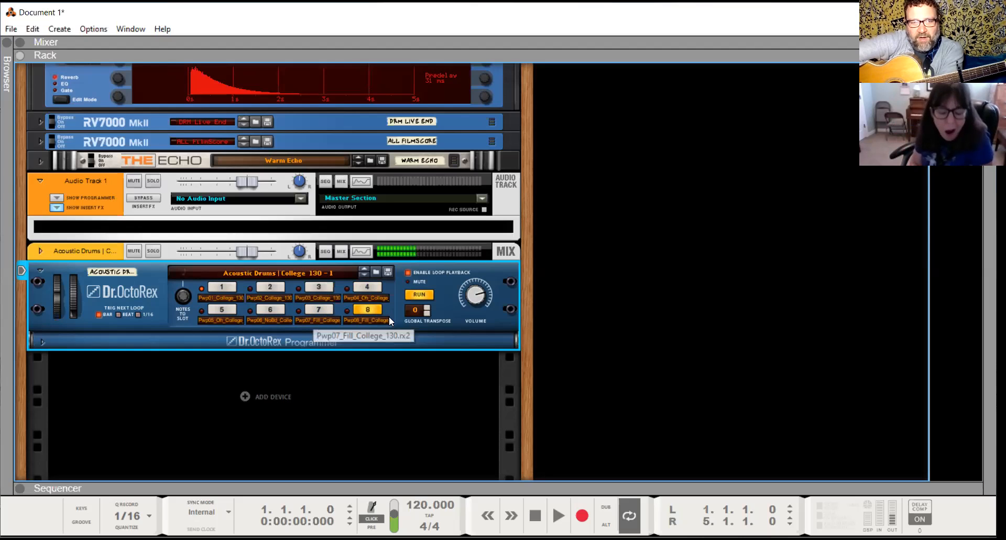
{"action": "left_click", "coordinate": [212, 290]}
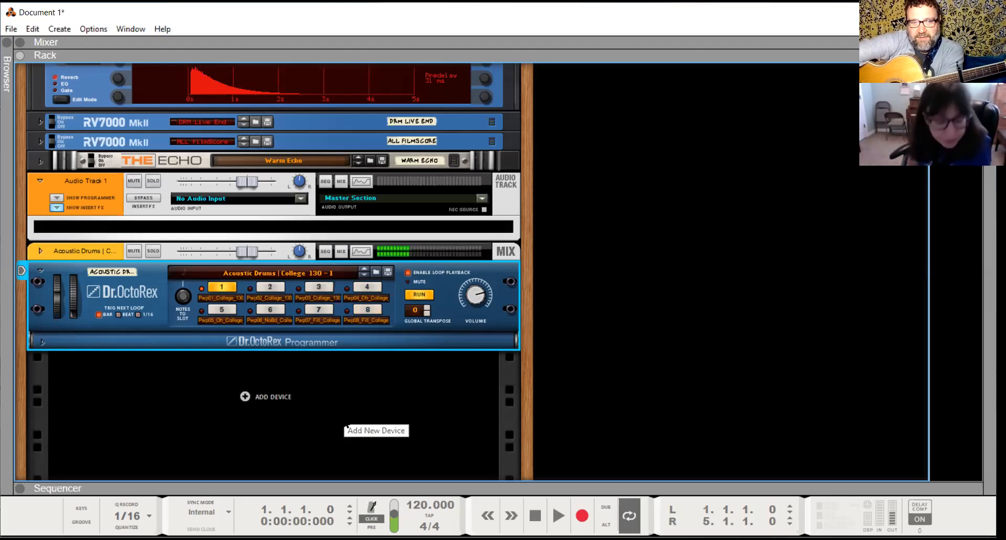
{"action": "left_click", "coordinate": [419, 294]}
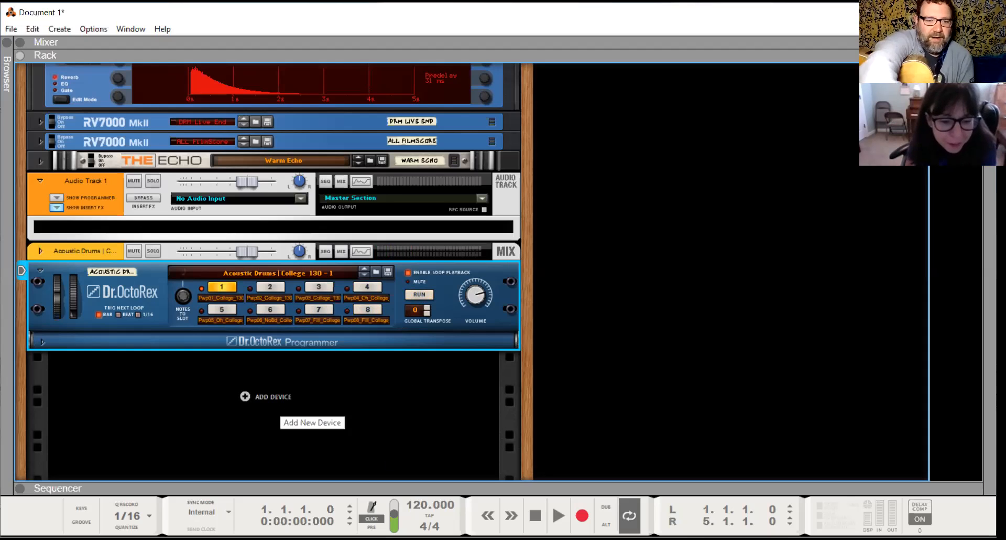
Show only the sequencer and activate the Pencil tool.
{"action": "key", "text": "F7"}
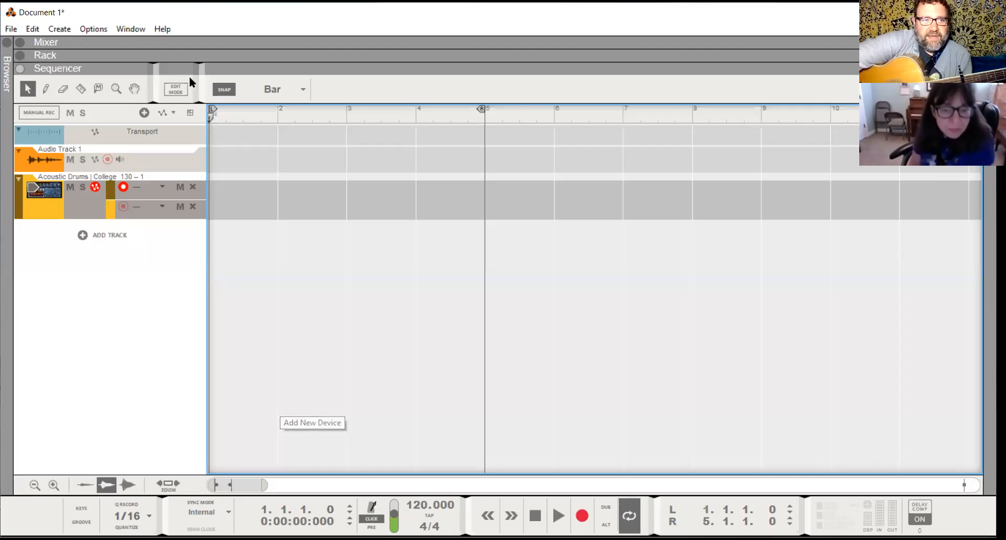
{"action": "left_click", "coordinate": [48, 87]}
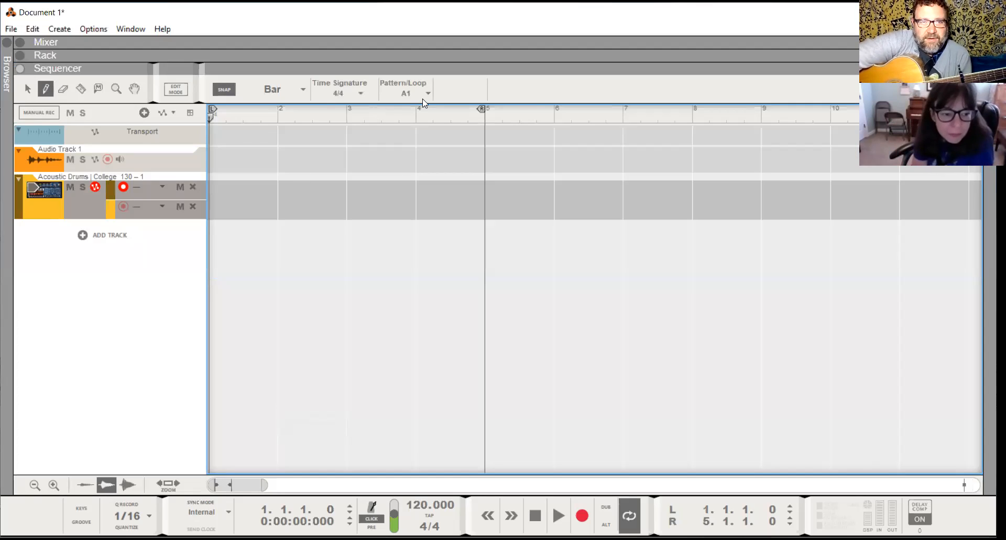
{"action": "left_click", "coordinate": [235, 206]}
{"action": "left_click", "coordinate": [294, 207]}
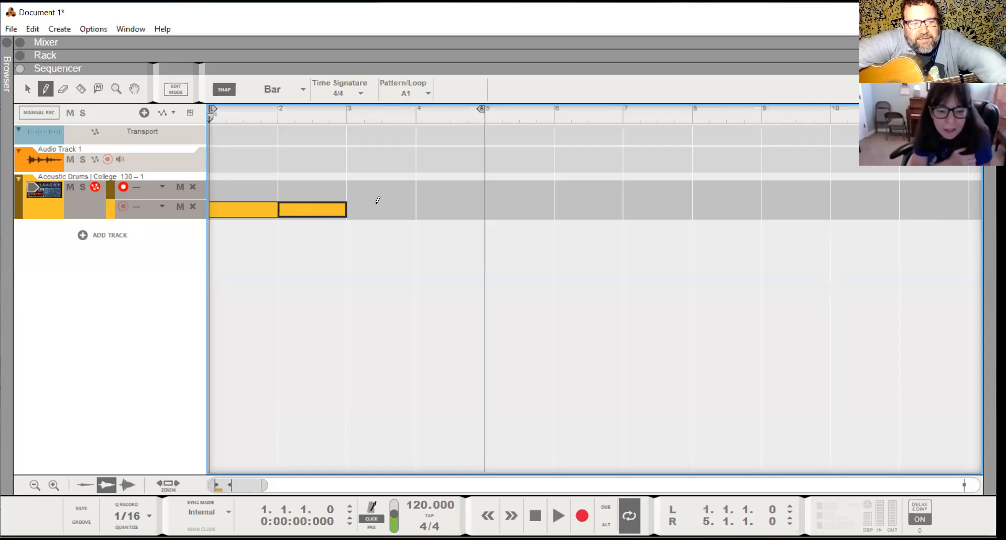
{"action": "key", "text": "Delete"}
{"action": "key", "text": "Delete"}
{"action": "left_click", "coordinate": [78, 202]}
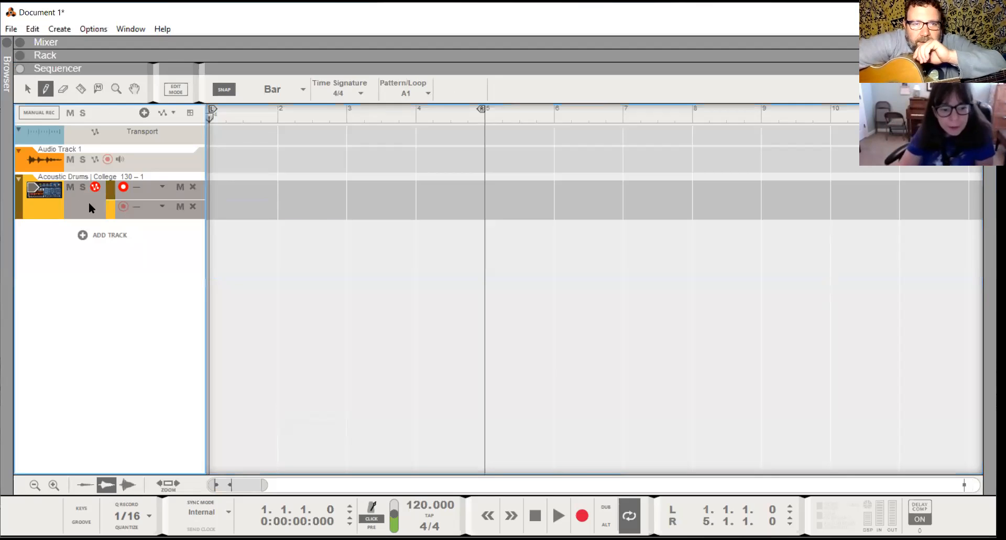
Choose Pattern/Loop 1, draw a one-bar clip at bar 1 in the drum track's second note lane, and play it briefly.
{"action": "left_click", "coordinate": [419, 93]}
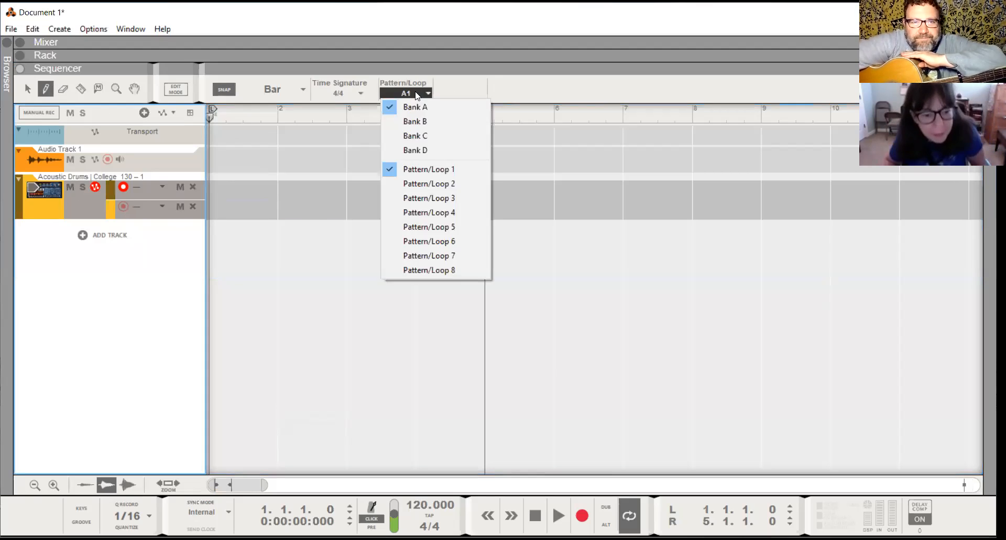
{"action": "left_click", "coordinate": [424, 170]}
{"action": "left_click", "coordinate": [259, 204]}
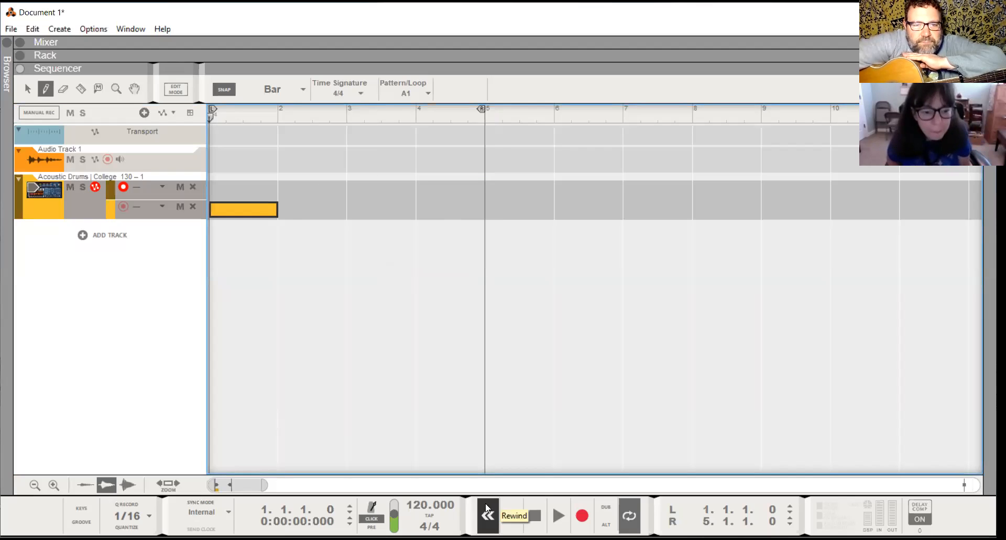
{"action": "left_click", "coordinate": [558, 516]}
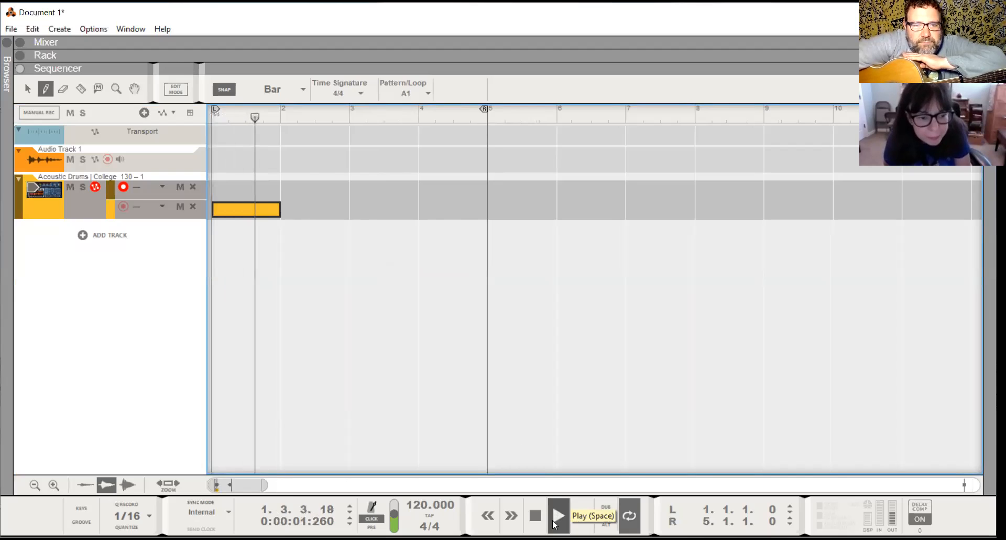
{"action": "left_click", "coordinate": [536, 516]}
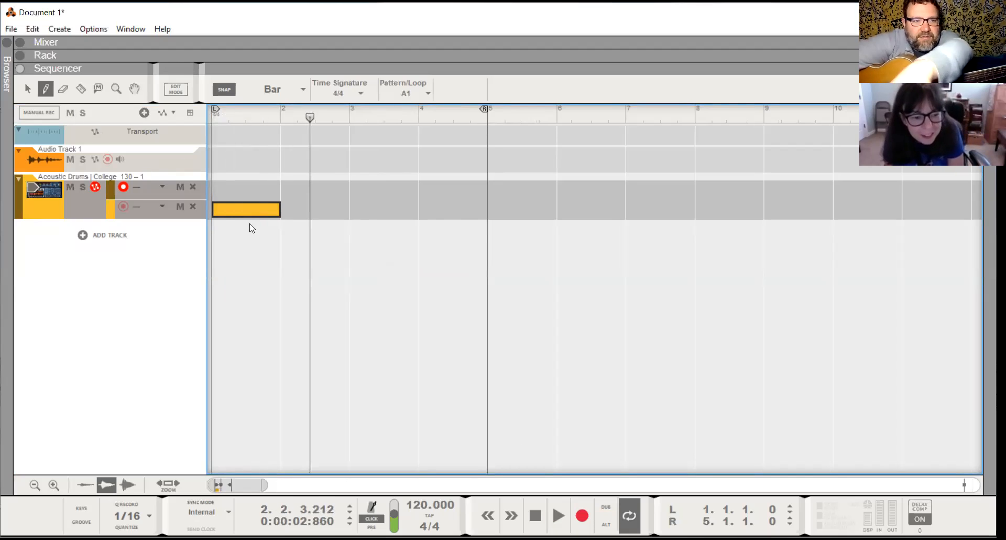
Try to convert the drum track's pattern automation to notes.
{"action": "left_click", "coordinate": [241, 207]}
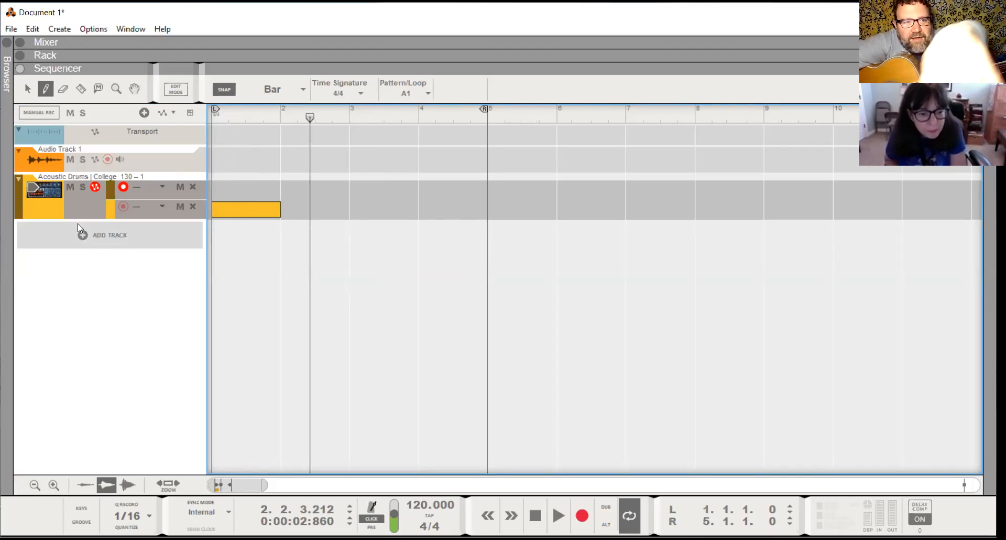
{"action": "right_click", "coordinate": [64, 195]}
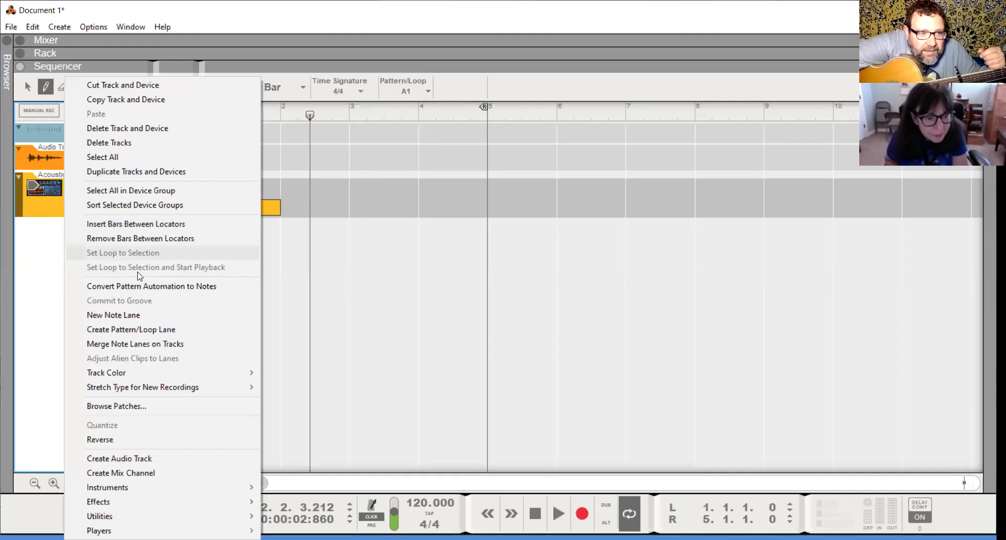
{"action": "left_click", "coordinate": [142, 286]}
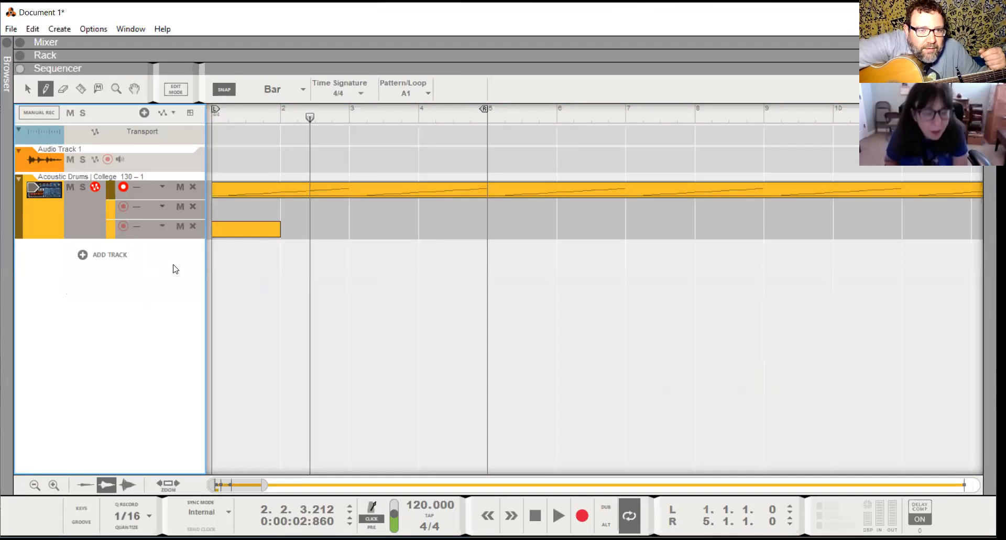
Create a pattern/loop lane on the drum track and delete its second note lane together with the clip.
{"action": "right_click", "coordinate": [56, 197]}
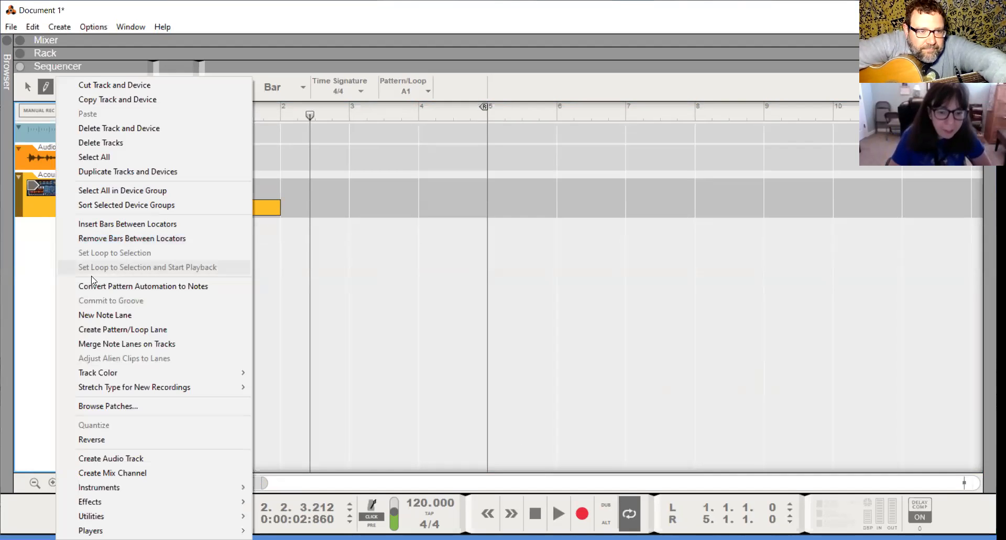
{"action": "left_click", "coordinate": [97, 330]}
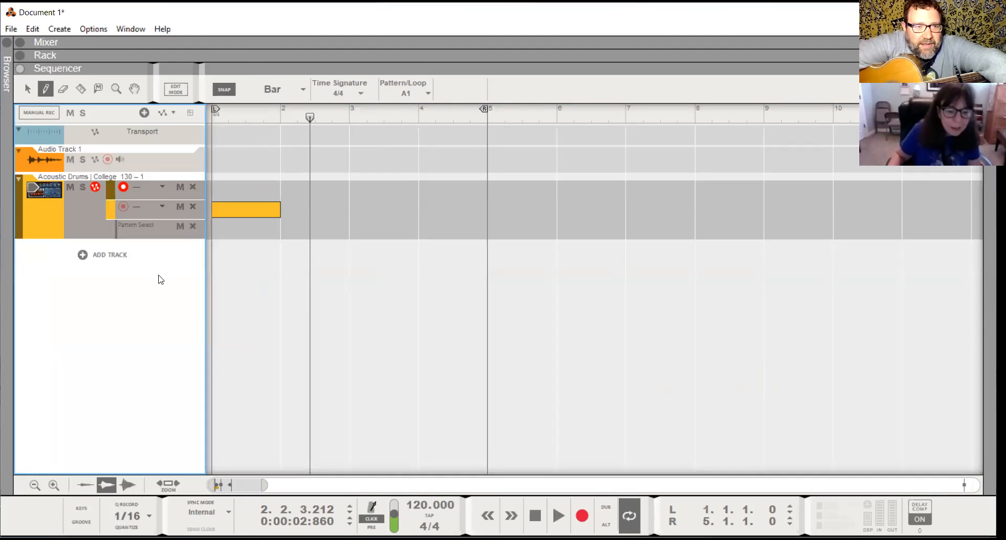
{"action": "left_click", "coordinate": [192, 206]}
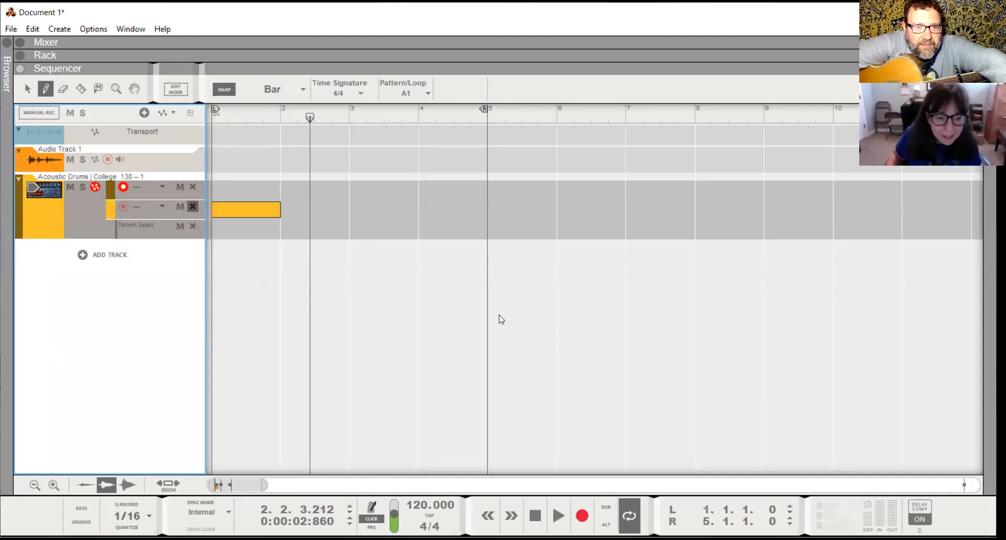
{"action": "left_click", "coordinate": [485, 303]}
Draw four one-bar clips of loop A1 from bar 1 in the Pattern Select lane, and delete the fourth.
{"action": "left_click", "coordinate": [234, 202]}
{"action": "left_click", "coordinate": [312, 207]}
{"action": "left_click", "coordinate": [383, 208]}
{"action": "left_click", "coordinate": [459, 208]}
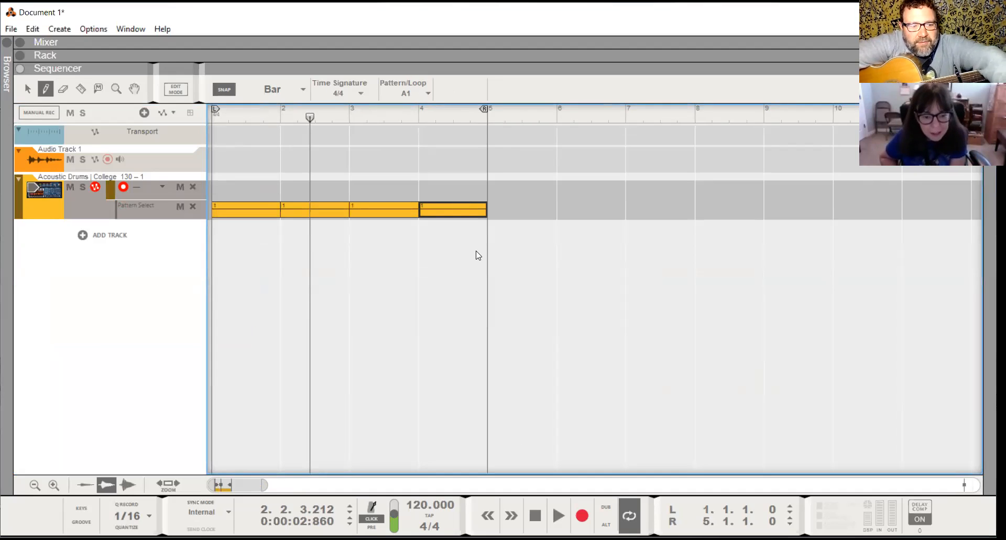
{"action": "key", "text": "Delete"}
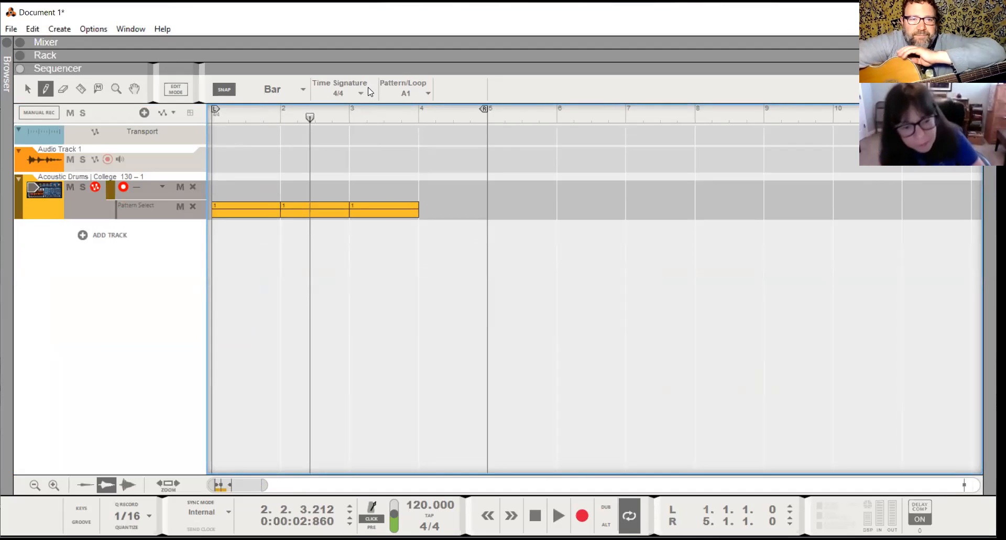
Draw a one-bar clip of loop A7 at bar 4 in the drum track's Pattern Select lane.
{"action": "left_click", "coordinate": [422, 97]}
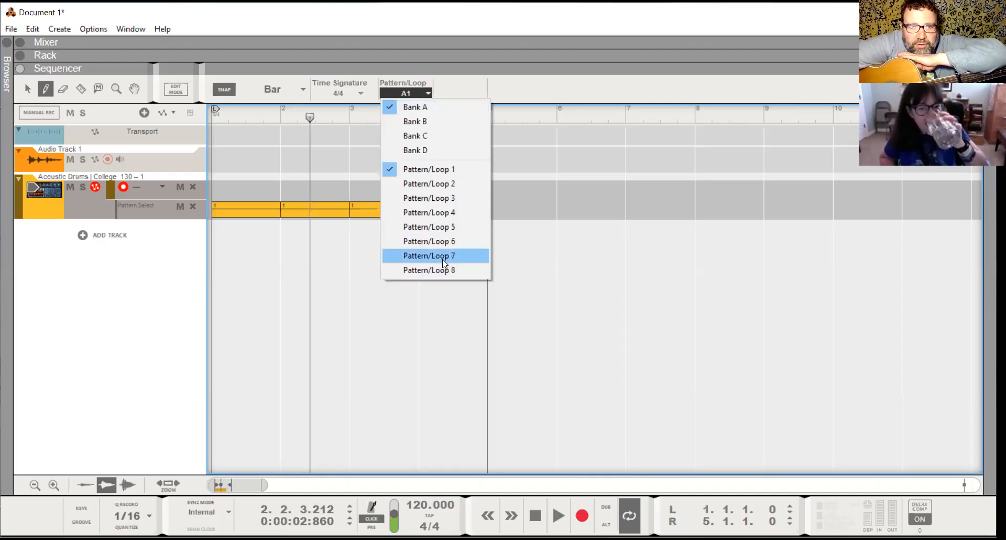
{"action": "left_click", "coordinate": [428, 255]}
{"action": "left_click", "coordinate": [454, 209]}
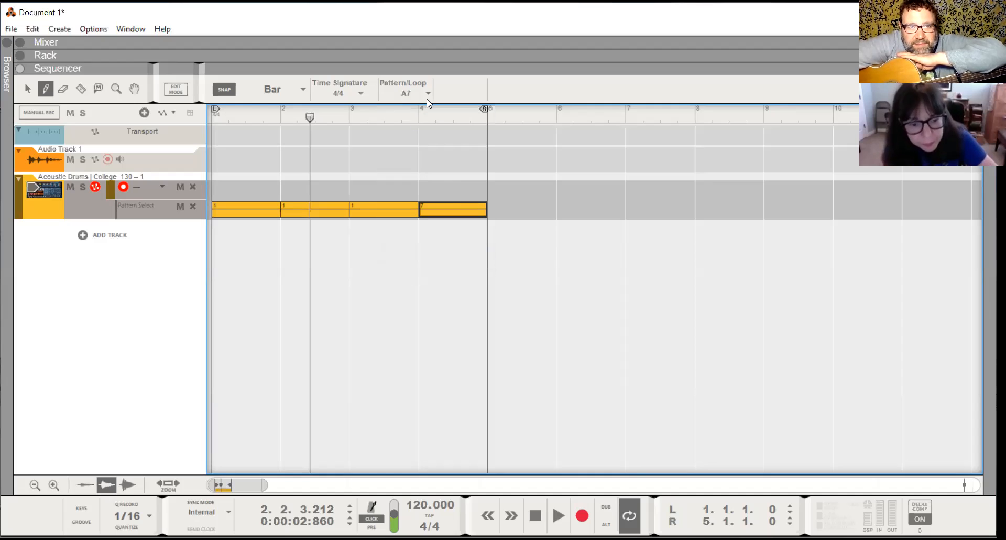
Draw one-bar clips of loop A2 at bars 5, 6 and 7, followed by one of loop A8 at bar 8.
{"action": "left_click", "coordinate": [425, 94]}
{"action": "left_click", "coordinate": [440, 182]}
{"action": "left_click", "coordinate": [525, 209]}
{"action": "left_click", "coordinate": [581, 209]}
{"action": "left_click", "coordinate": [647, 209]}
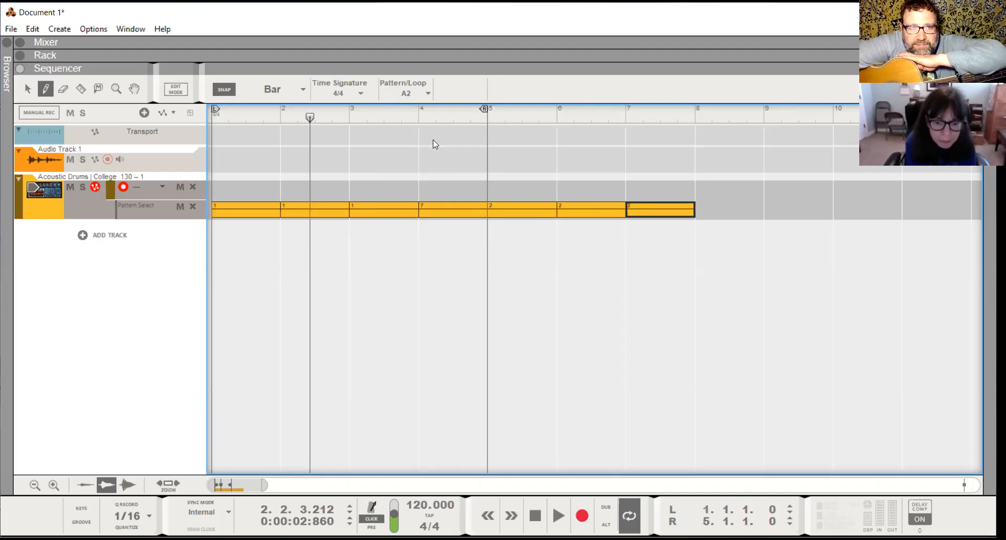
{"action": "left_click", "coordinate": [423, 97]}
{"action": "left_click", "coordinate": [450, 267]}
{"action": "left_click", "coordinate": [740, 210]}
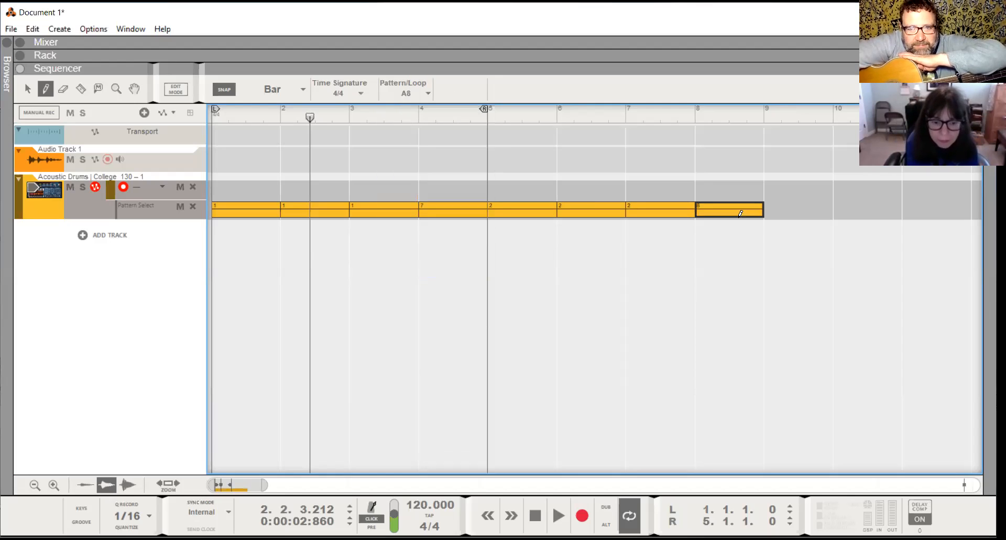
Turn off transport looping and play the drum sequence through to the end of bar 8.
{"action": "left_click", "coordinate": [487, 515]}
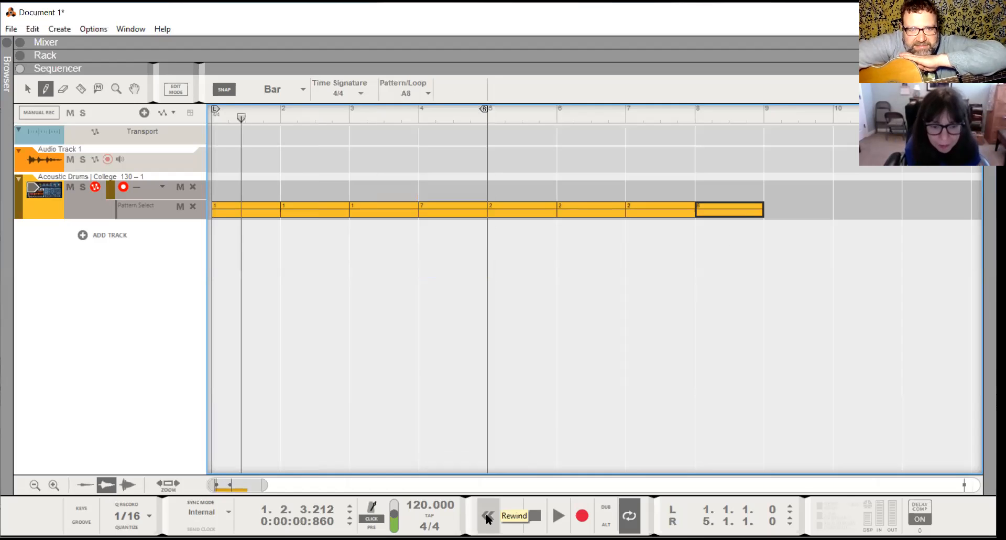
{"action": "left_click", "coordinate": [556, 511]}
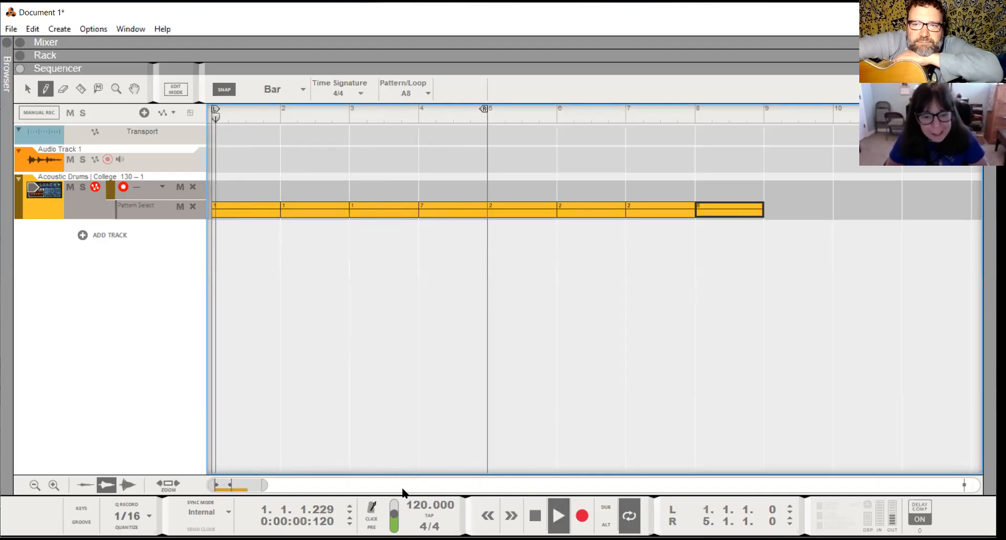
{"action": "left_click", "coordinate": [629, 515]}
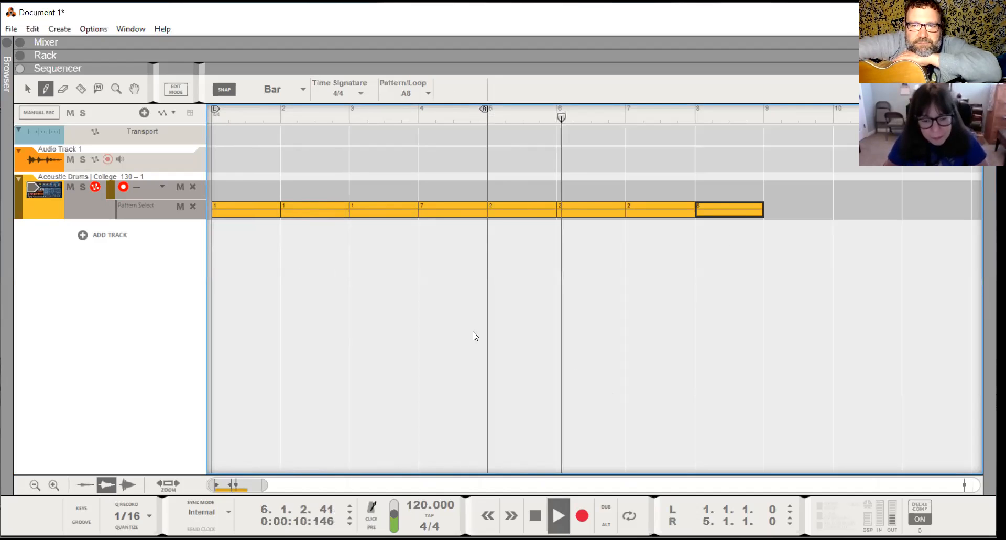
{"action": "left_click", "coordinate": [535, 520]}
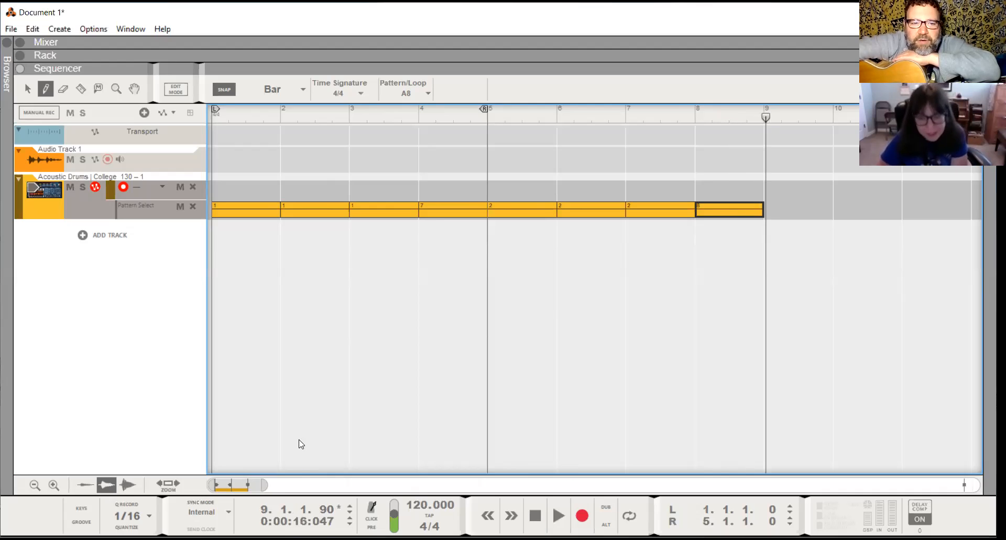
Draw one-bar clips of loop A3 at bars 9, 10 and 11, followed by one of loop A7 at bar 12.
{"action": "left_click_drag", "start_coordinate": [265, 484], "coordinate": [295, 484]}
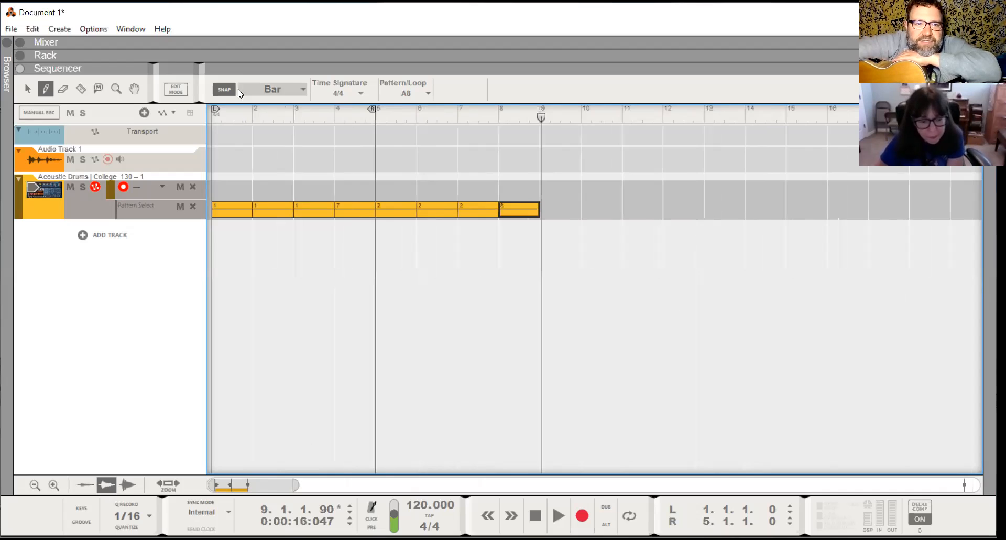
{"action": "left_click", "coordinate": [404, 93]}
{"action": "left_click", "coordinate": [445, 181]}
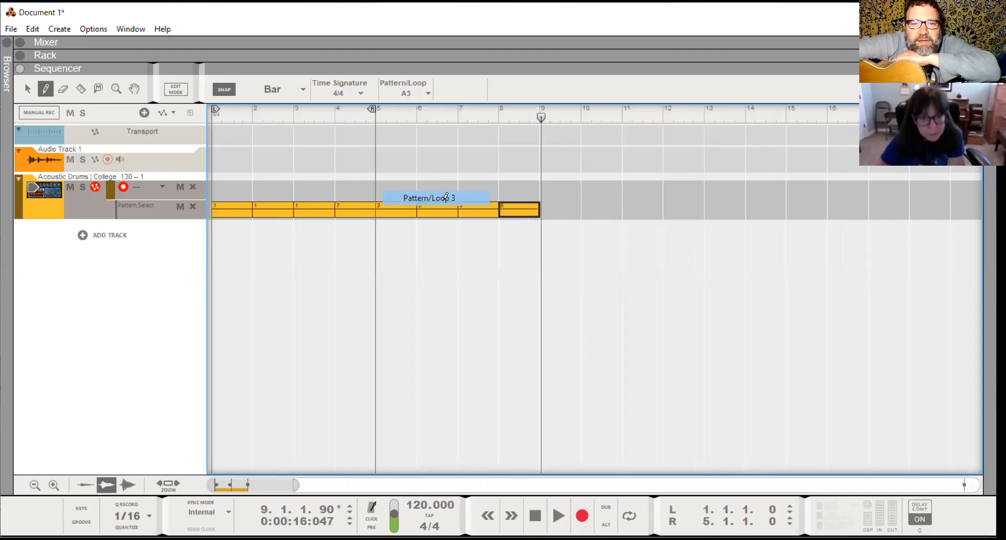
{"action": "left_click", "coordinate": [566, 208]}
{"action": "left_click", "coordinate": [649, 208]}
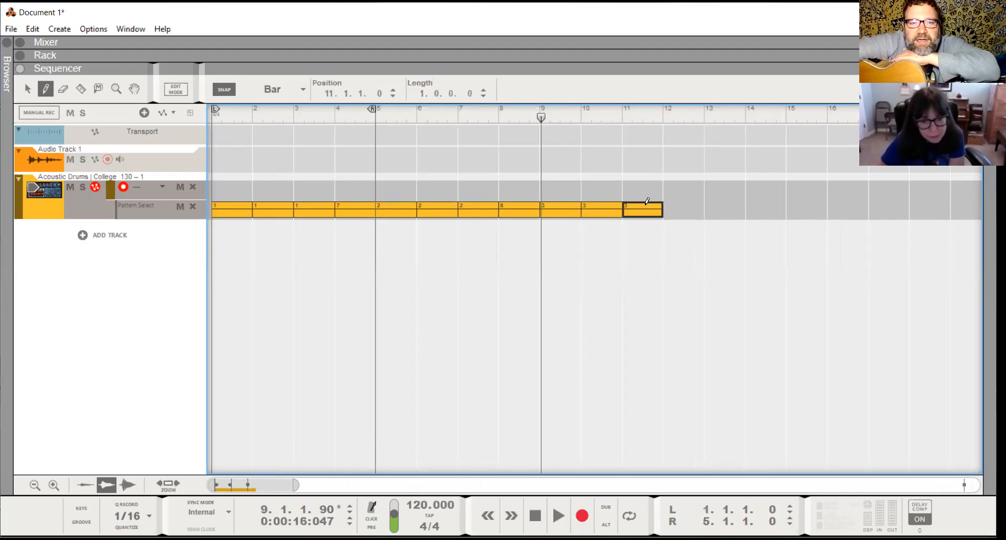
{"action": "left_click", "coordinate": [406, 93]}
{"action": "left_click", "coordinate": [440, 255]}
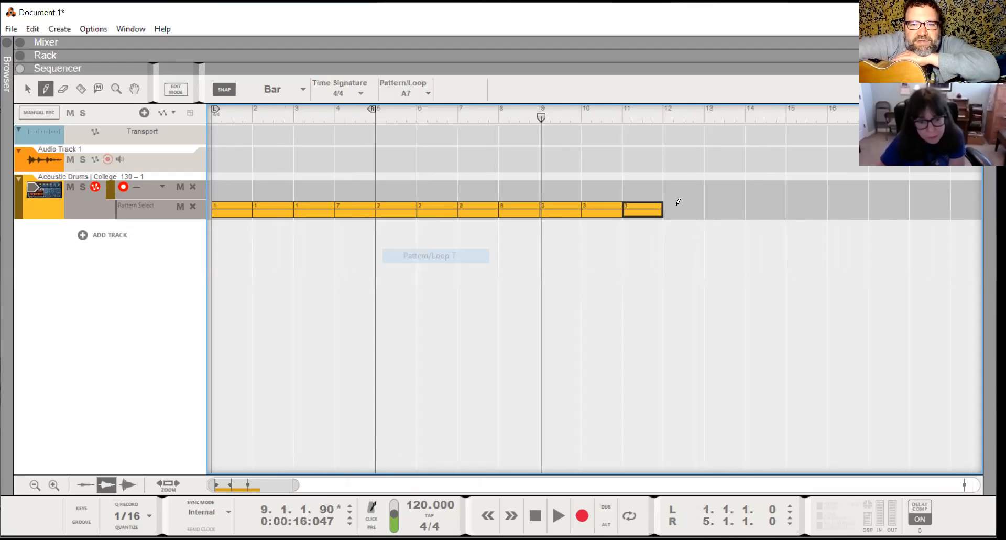
{"action": "left_click", "coordinate": [683, 208]}
Draw one-bar clips of loop A4 at bars 13, 14 and 15, followed by one of loop A8 at bar 16.
{"action": "left_click", "coordinate": [424, 95]}
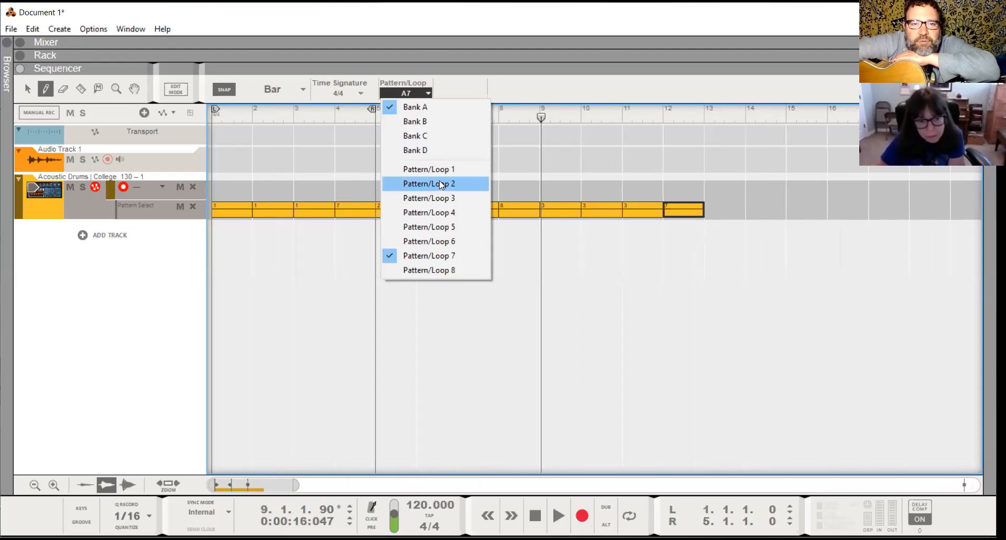
{"action": "left_click", "coordinate": [450, 212]}
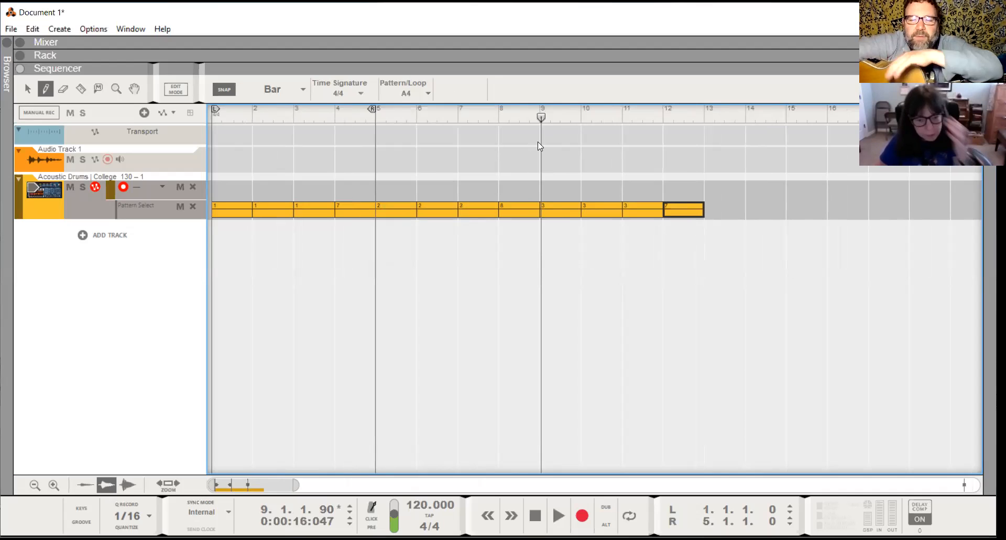
{"action": "left_click", "coordinate": [745, 208]}
{"action": "left_click", "coordinate": [725, 209]}
{"action": "left_click", "coordinate": [799, 208]}
{"action": "left_click", "coordinate": [419, 94]}
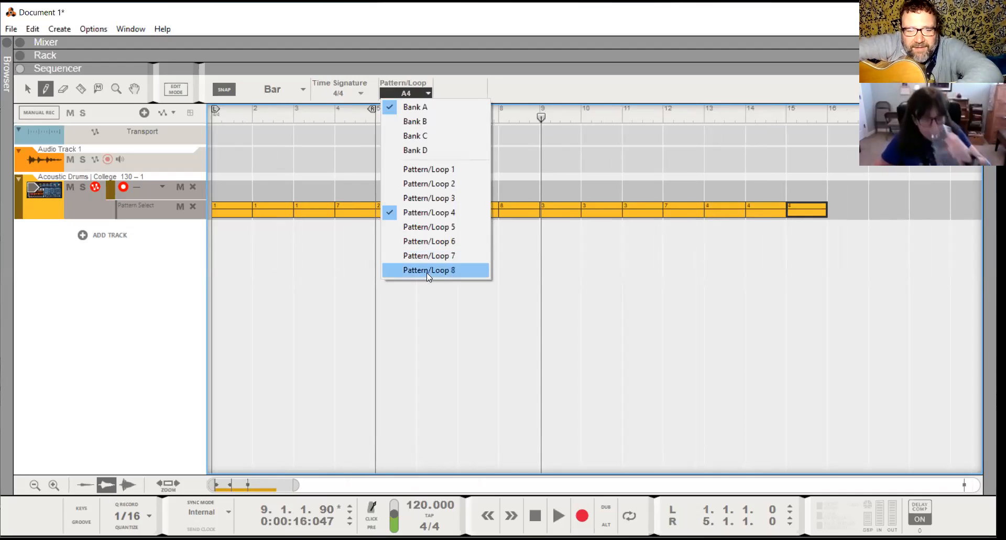
{"action": "left_click", "coordinate": [427, 270]}
{"action": "mouse_move", "coordinate": [267, 488]}
{"action": "left_mouse_down"}
{"action": "mouse_move", "coordinate": [309, 478]}
{"action": "mouse_move", "coordinate": [289, 478]}
{"action": "left_mouse_up"}
{"action": "left_click", "coordinate": [515, 208]}
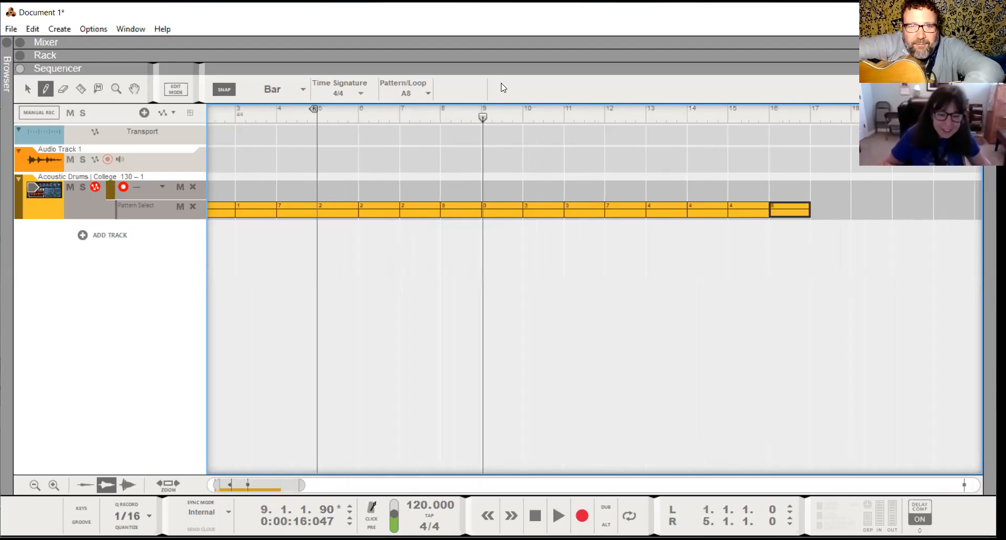
Play the drum sequence from bar 8 through to the end of the last clip.
{"action": "left_click", "coordinate": [443, 114]}
{"action": "key", "text": "space"}
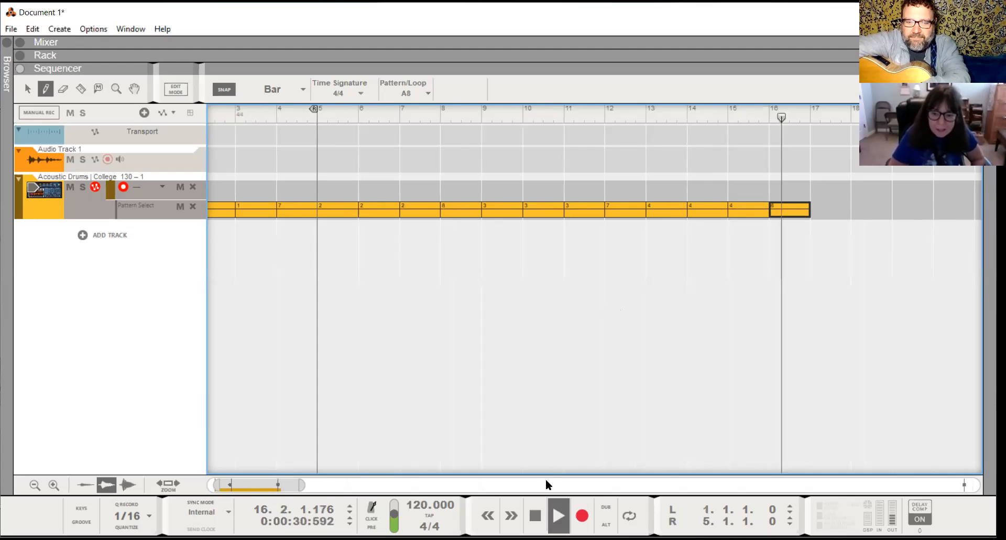
{"action": "left_click", "coordinate": [538, 515]}
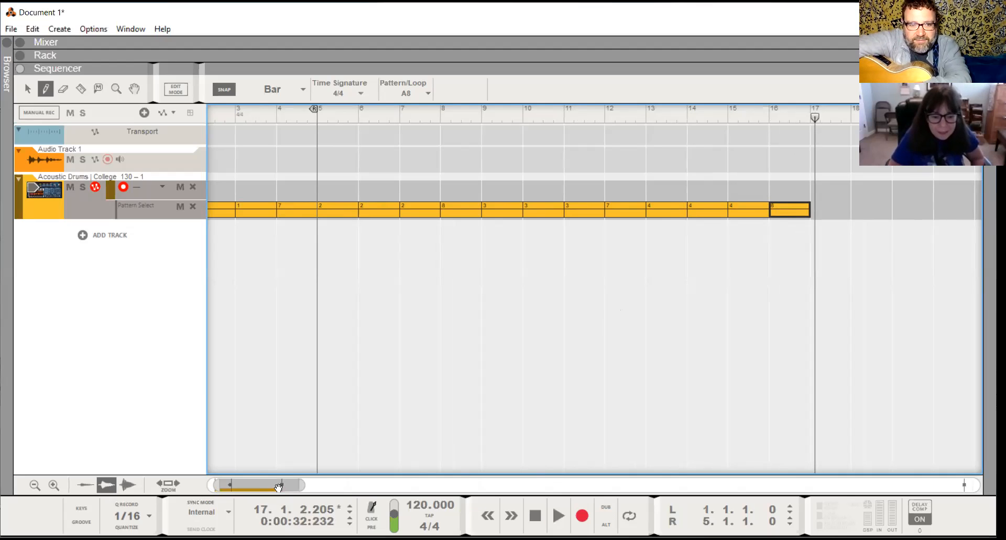
Select all 16 drum pattern clips and duplicate them so the copies start at bar 17.
{"action": "left_click_drag", "start_coordinate": [311, 486], "coordinate": [354, 486]}
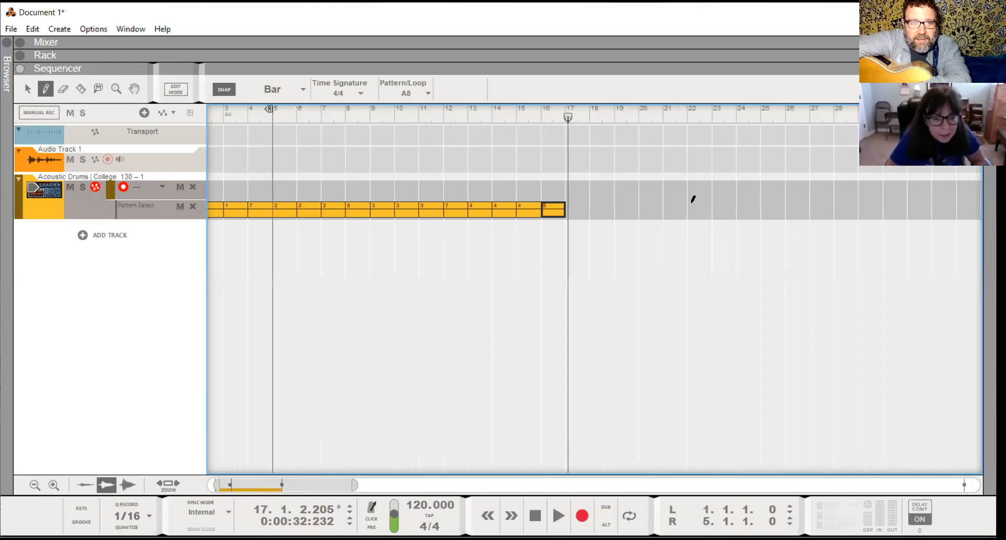
{"action": "left_click", "coordinate": [27, 90]}
{"action": "left_click_drag", "start_coordinate": [594, 210], "coordinate": [176, 228]}
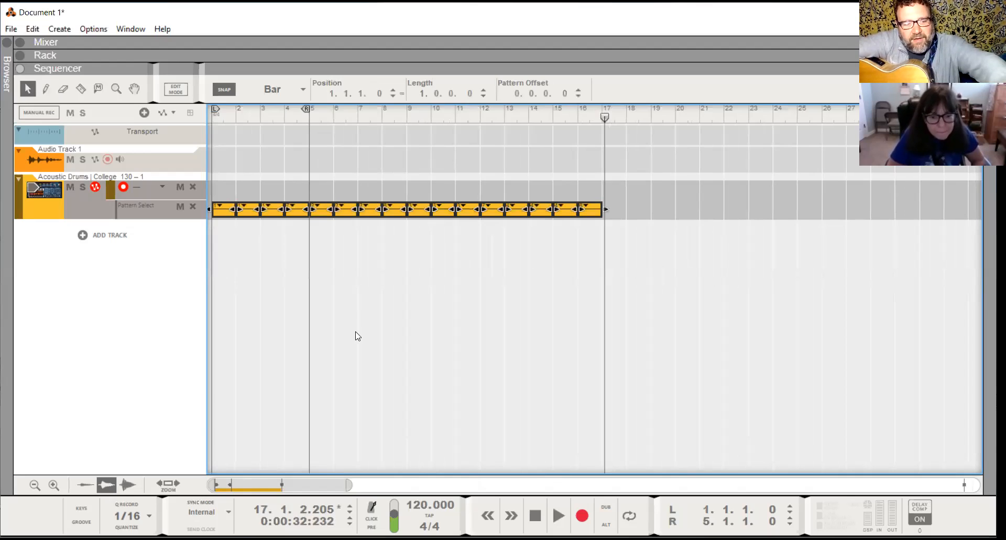
{"action": "key", "text": "ctrl+d"}
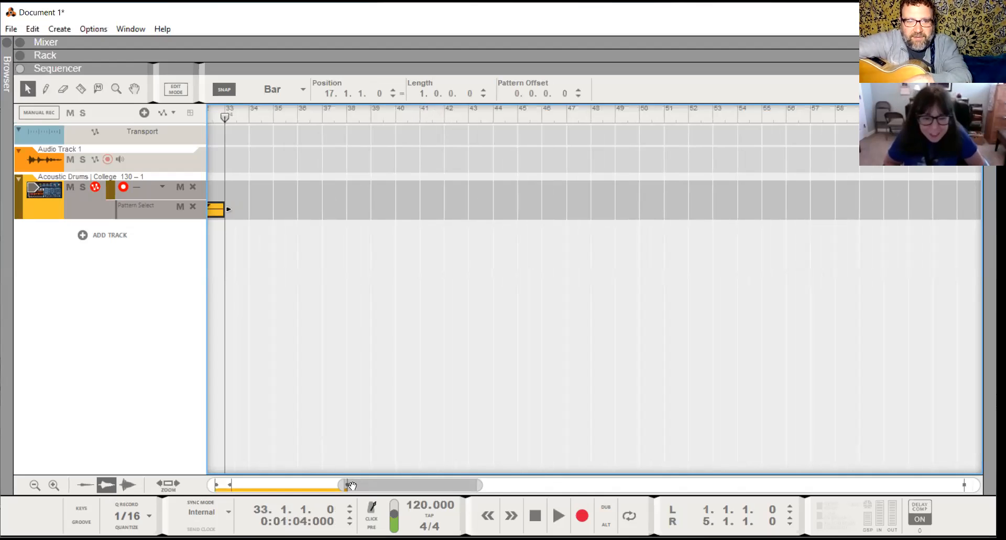
{"action": "left_click_drag", "start_coordinate": [346, 486], "coordinate": [212, 486]}
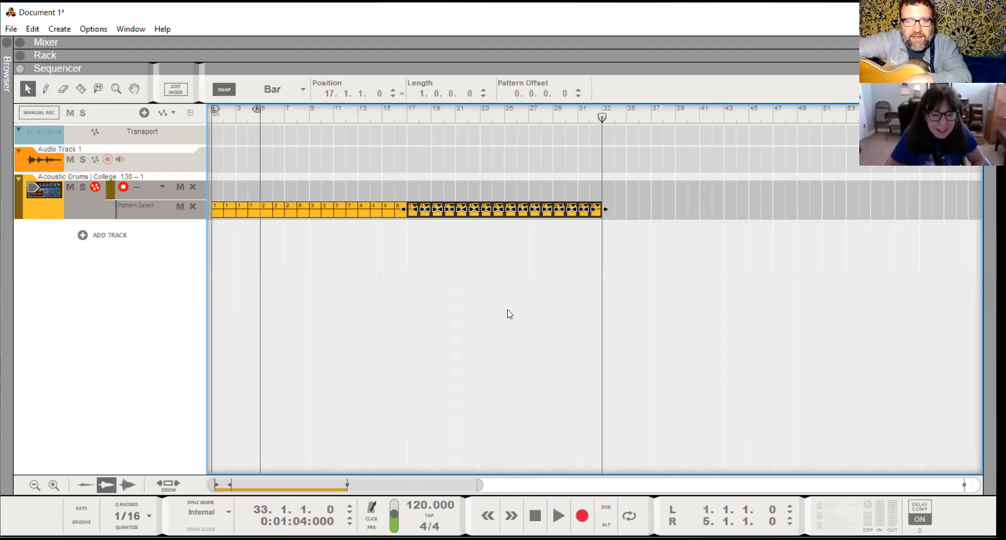
Duplicate all the drum clips so the copies start at bar 33, and return the playhead to bar 1.
{"action": "left_click", "coordinate": [632, 186]}
{"action": "key", "text": "ctrl+a"}
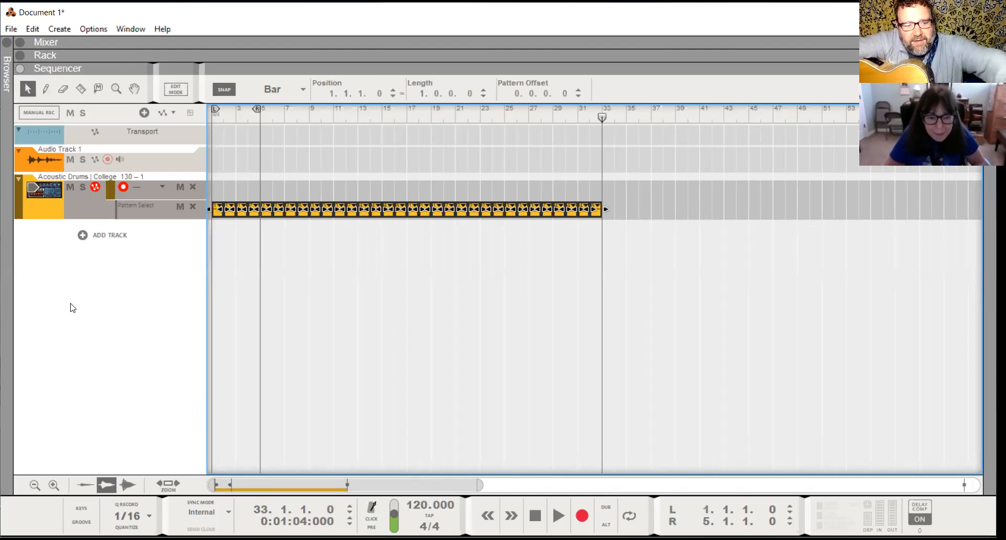
{"action": "key", "text": "ctrl+d"}
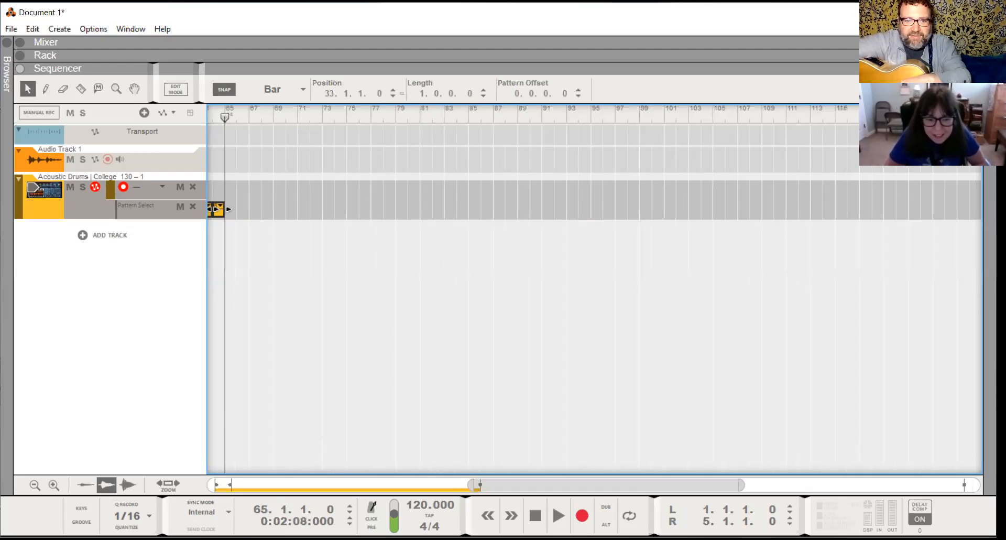
{"action": "left_click_drag", "start_coordinate": [477, 483], "coordinate": [127, 447]}
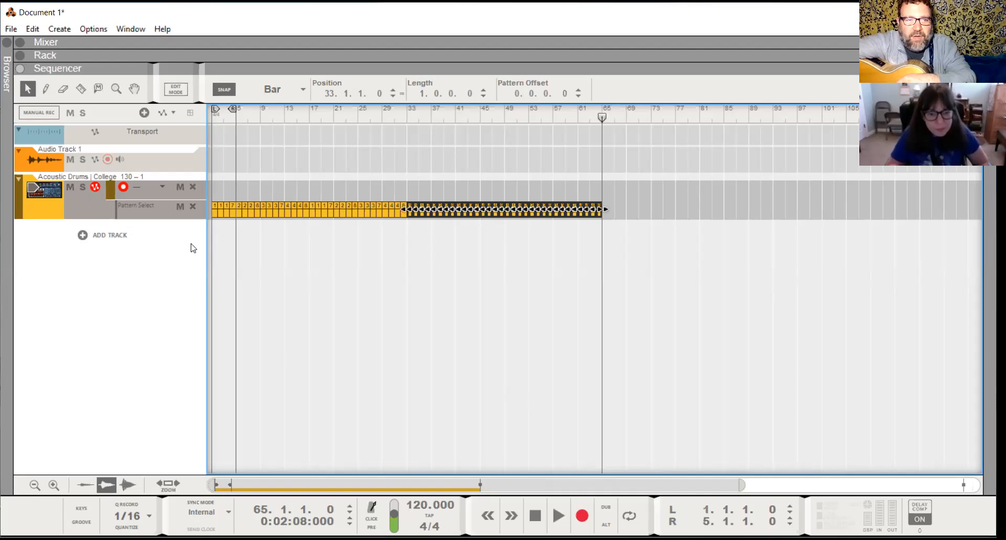
{"action": "left_click", "coordinate": [217, 119]}
{"action": "left_click", "coordinate": [211, 119]}
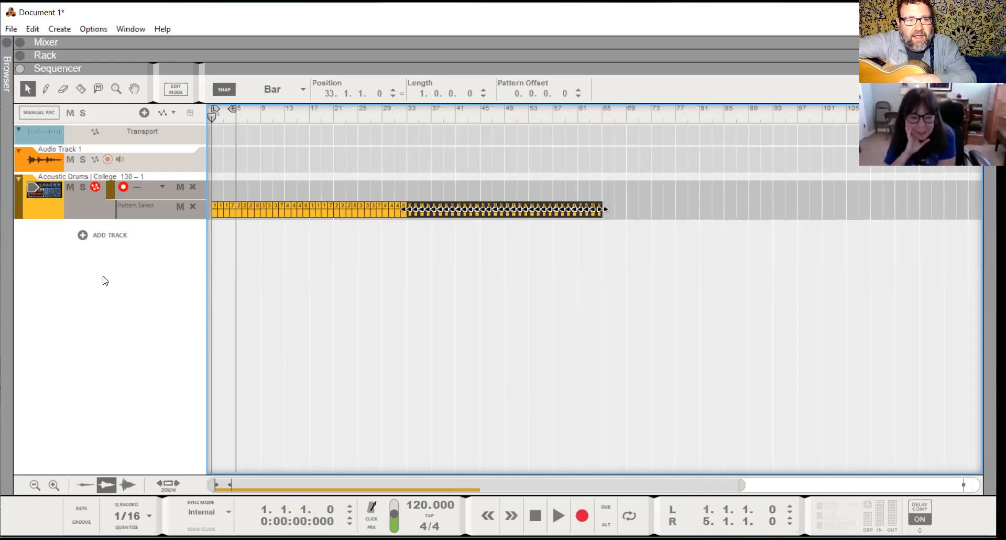
Add a Dr. Octo Rex Loop Player instrument track and create a pattern/loop lane on it.
{"action": "left_click", "coordinate": [108, 243]}
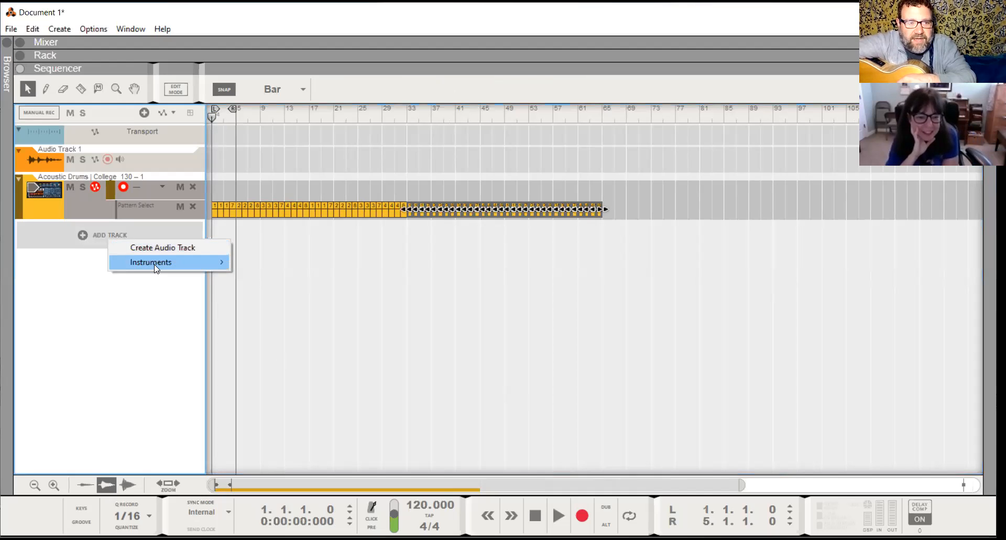
{"action": "mouse_move", "coordinate": [154, 264]}
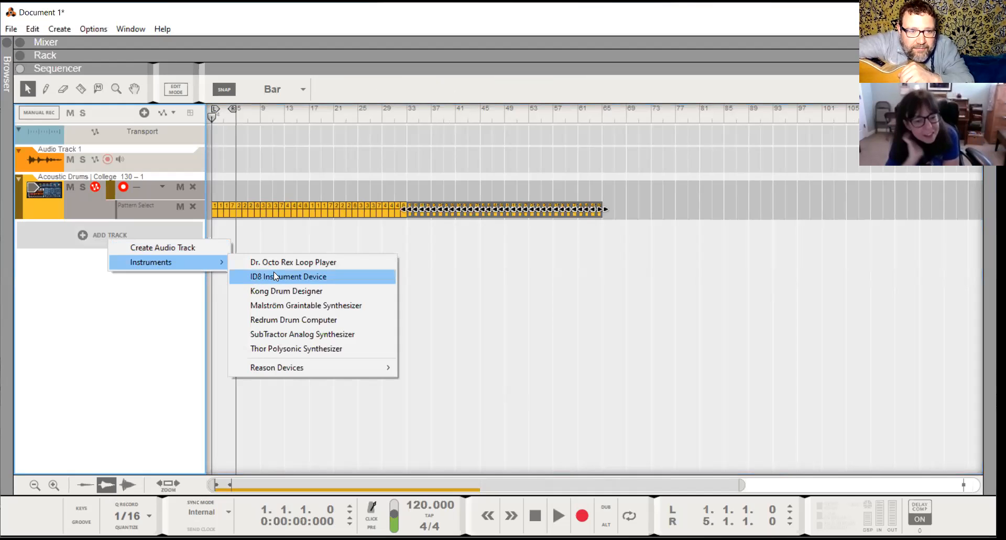
{"action": "left_click", "coordinate": [286, 262]}
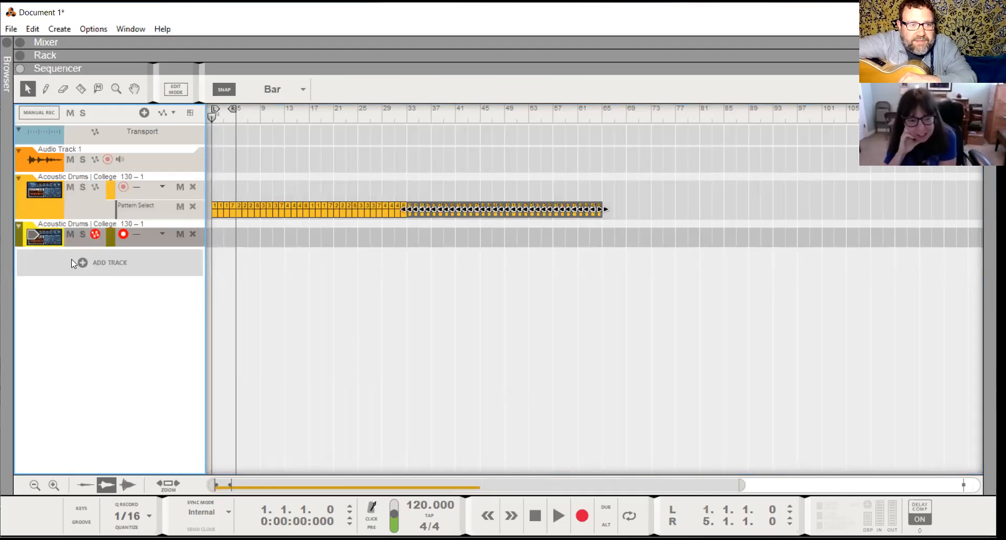
{"action": "right_click", "coordinate": [56, 237]}
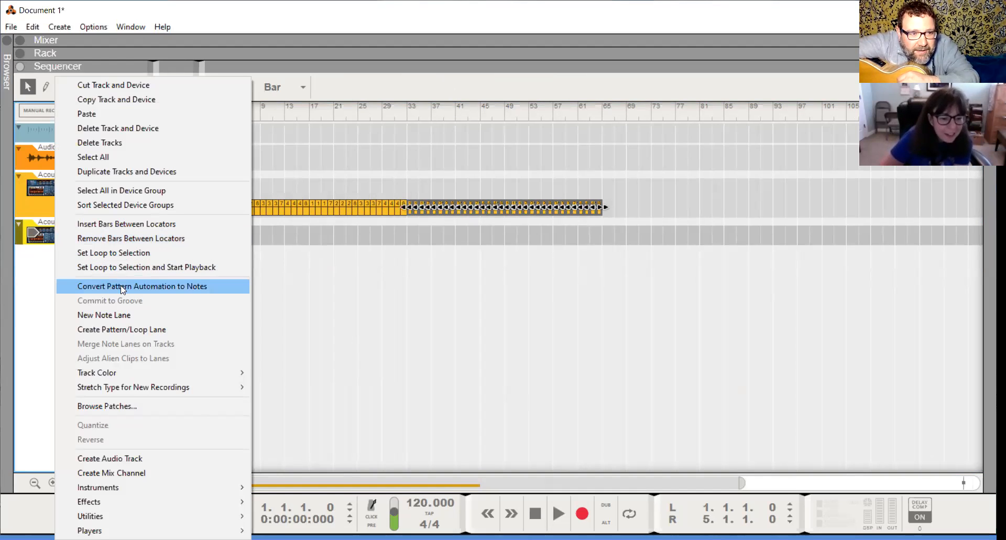
{"action": "left_click", "coordinate": [132, 330]}
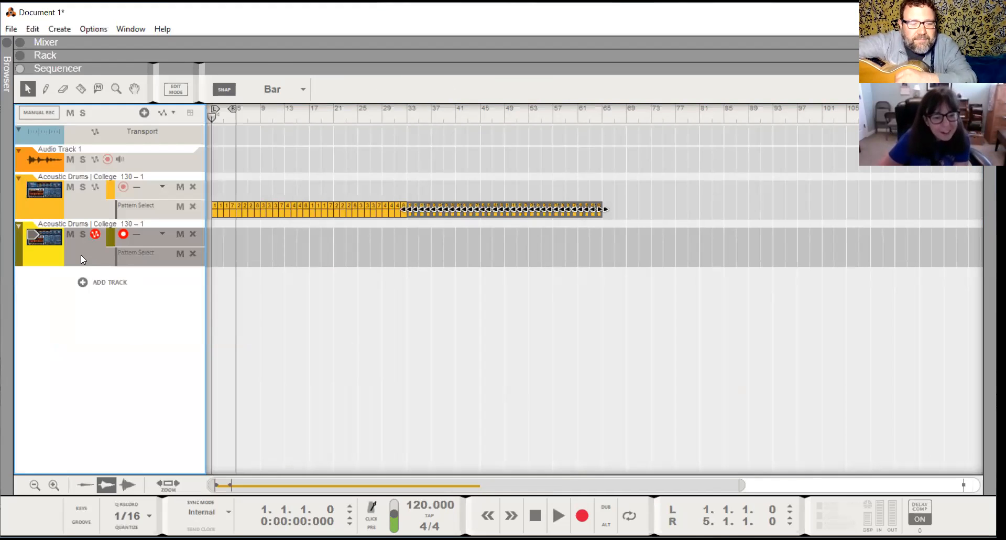
Load the Synth Bass | SloBuzz 130 patch from the Bass Loops folder into the second Dr. OctoRex.
{"action": "key", "text": "F6"}
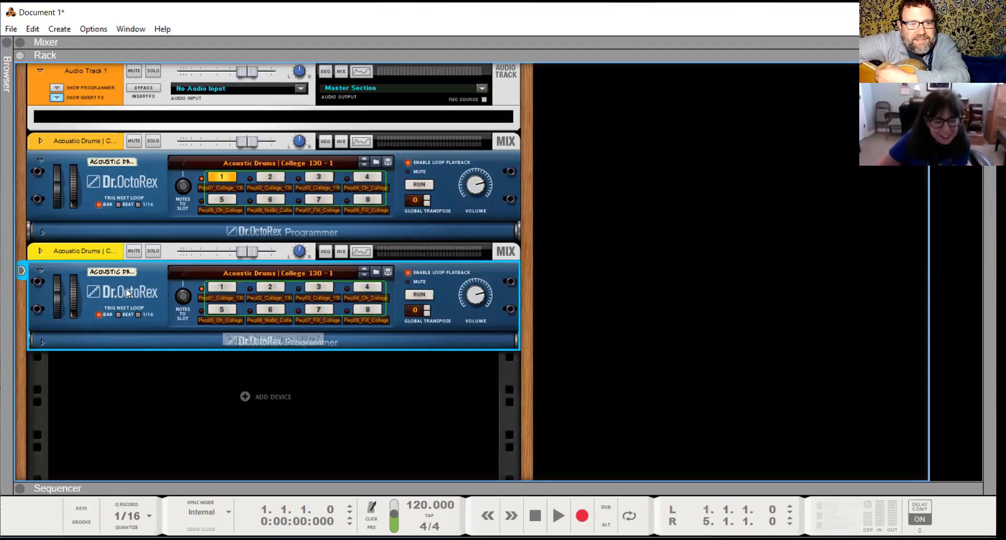
{"action": "left_click", "coordinate": [376, 273]}
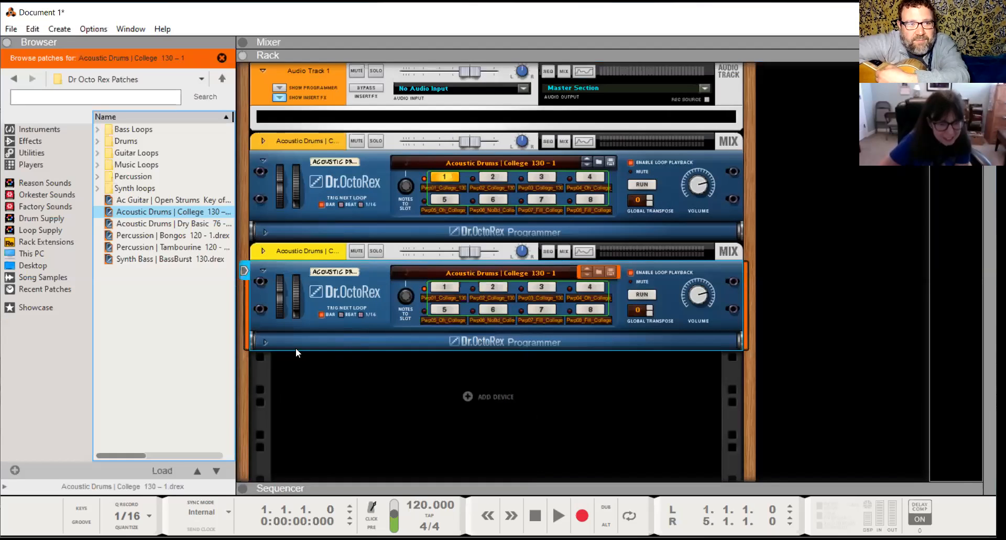
{"action": "double_click", "coordinate": [137, 130]}
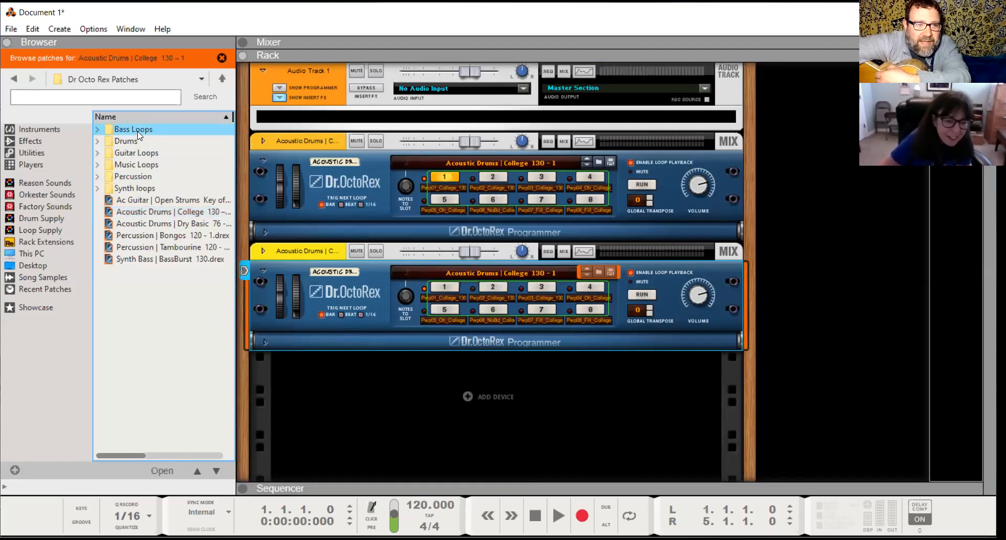
{"action": "double_click", "coordinate": [141, 131]}
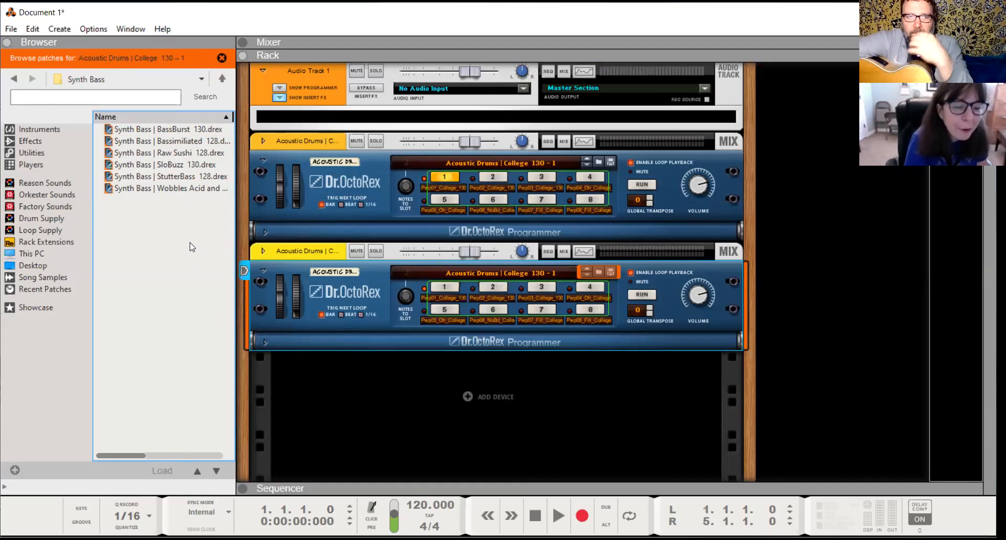
{"action": "left_click", "coordinate": [174, 168]}
{"action": "left_click", "coordinate": [162, 472]}
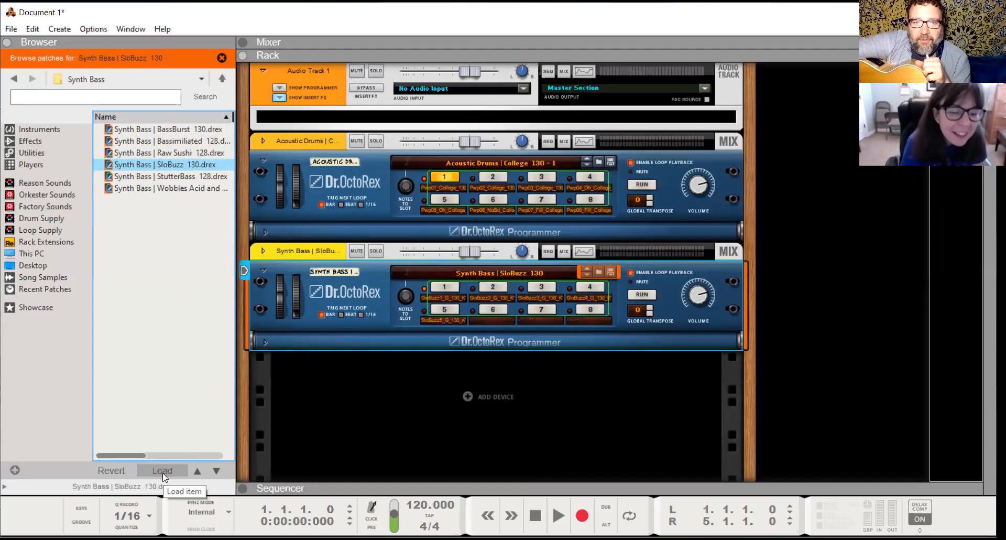
Audition loops 1 and 2 of the SloBuzz bass patch on the second Dr. OctoRex.
{"action": "left_click", "coordinate": [448, 287]}
{"action": "left_click", "coordinate": [642, 294]}
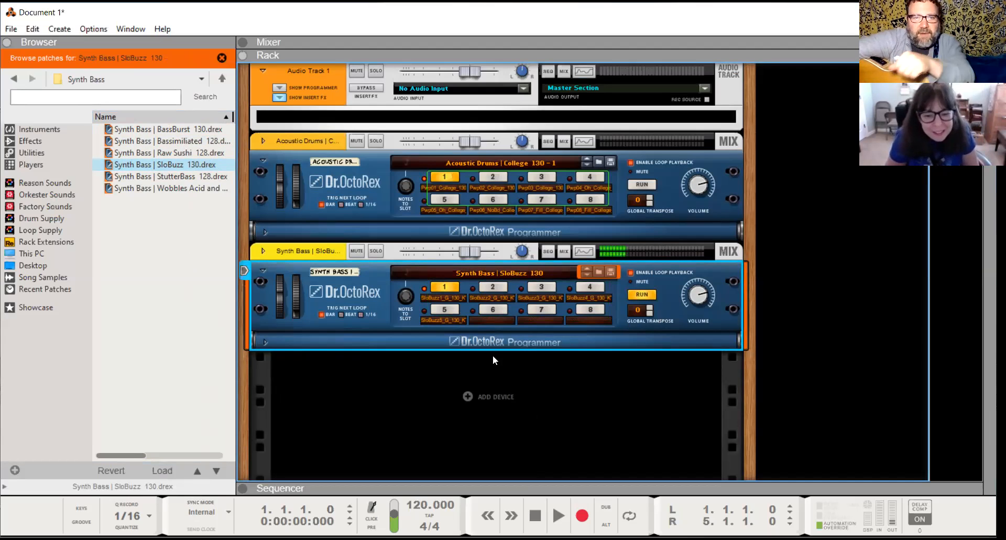
{"action": "left_click", "coordinate": [498, 289]}
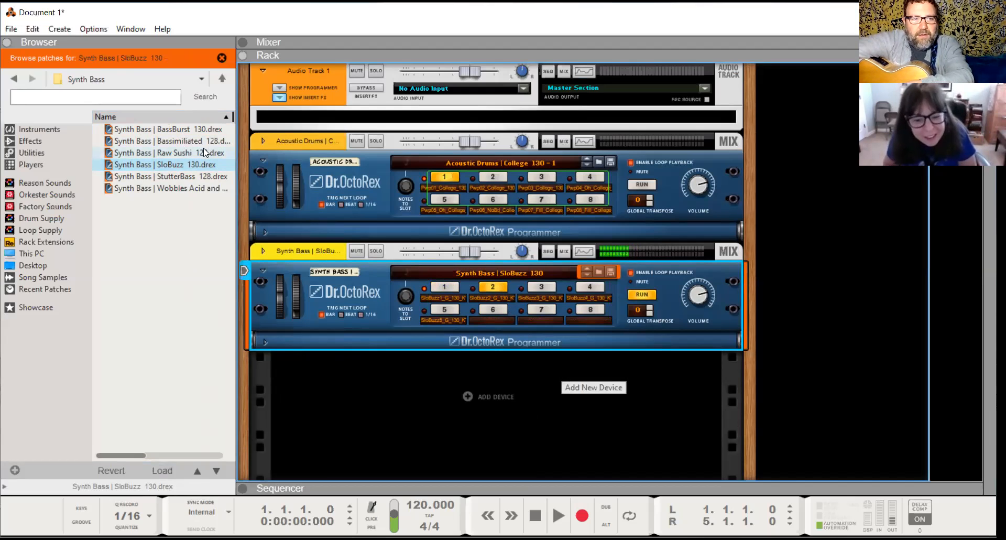
Load the Synth Bass | Raw Sushi 128 patch into the second Dr. OctoRex and audition its loops.
{"action": "left_click", "coordinate": [172, 155]}
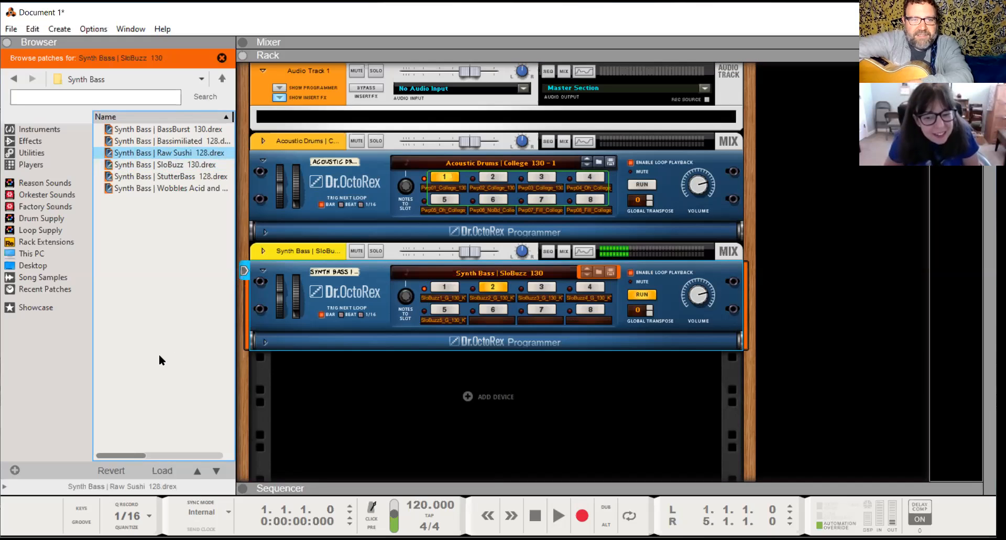
{"action": "left_click", "coordinate": [160, 469]}
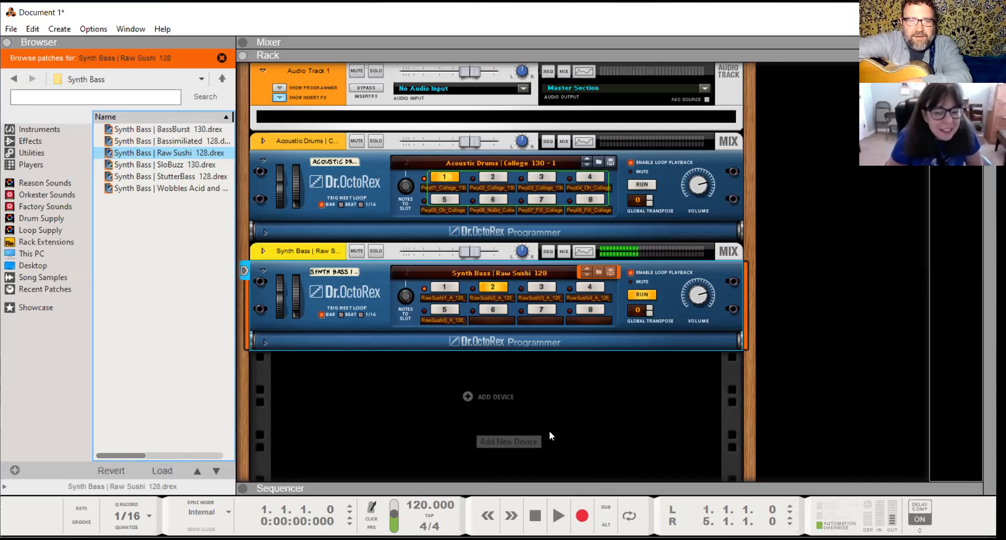
{"action": "left_click", "coordinate": [443, 288]}
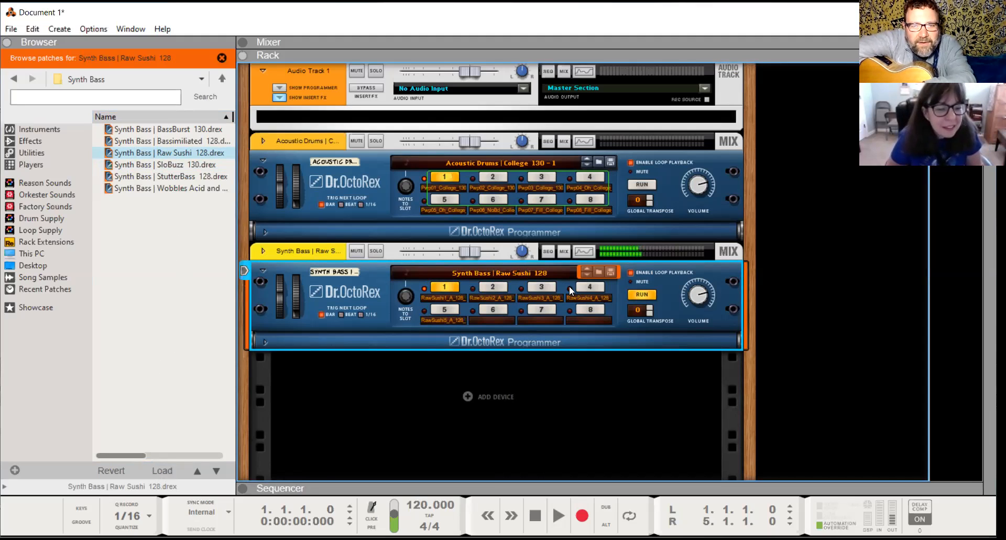
{"action": "left_click", "coordinate": [642, 296]}
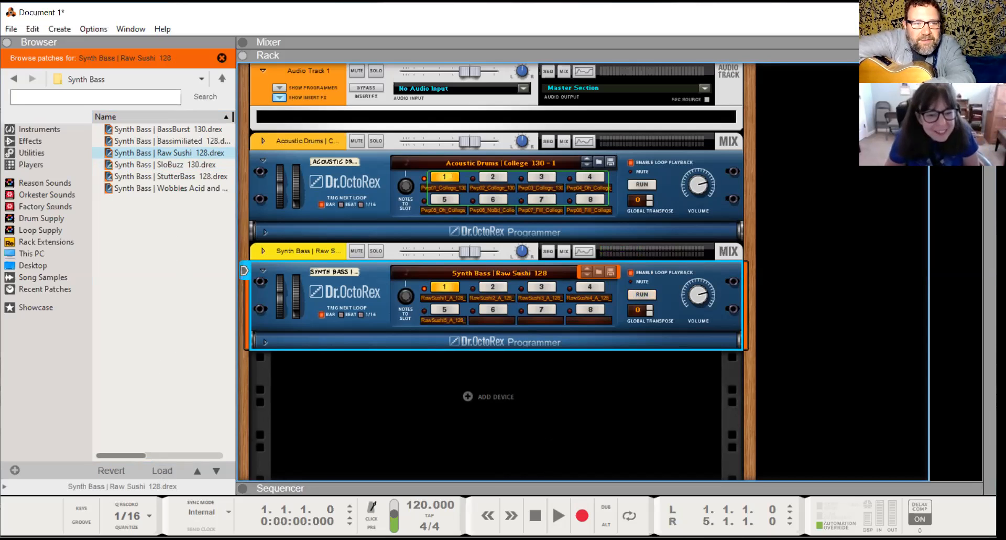
Load the Synth Bass | BassBurst 130 patch into the second Dr. OctoRex, audition it, and leave loop slot 1 selected.
{"action": "left_click", "coordinate": [175, 129]}
{"action": "left_click", "coordinate": [165, 468]}
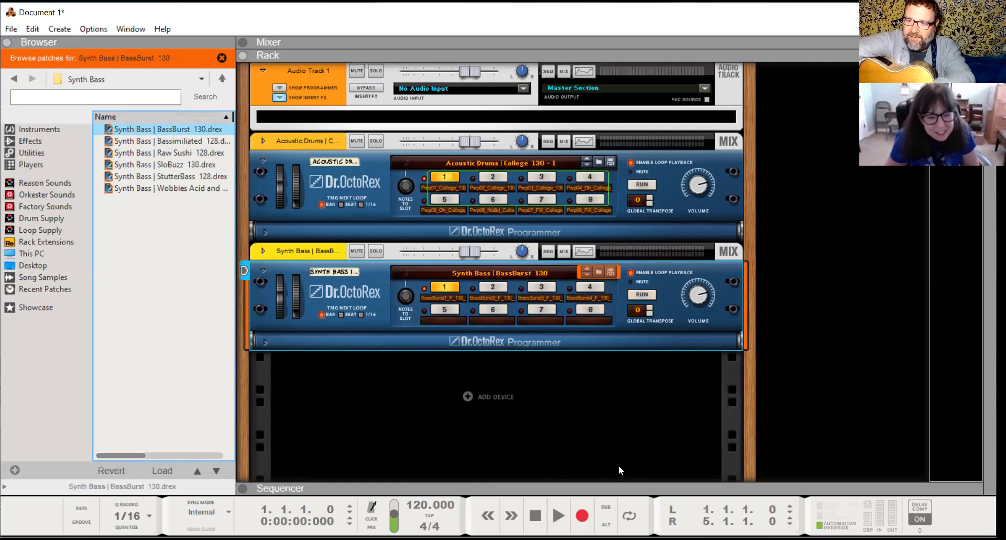
{"action": "left_click", "coordinate": [643, 294]}
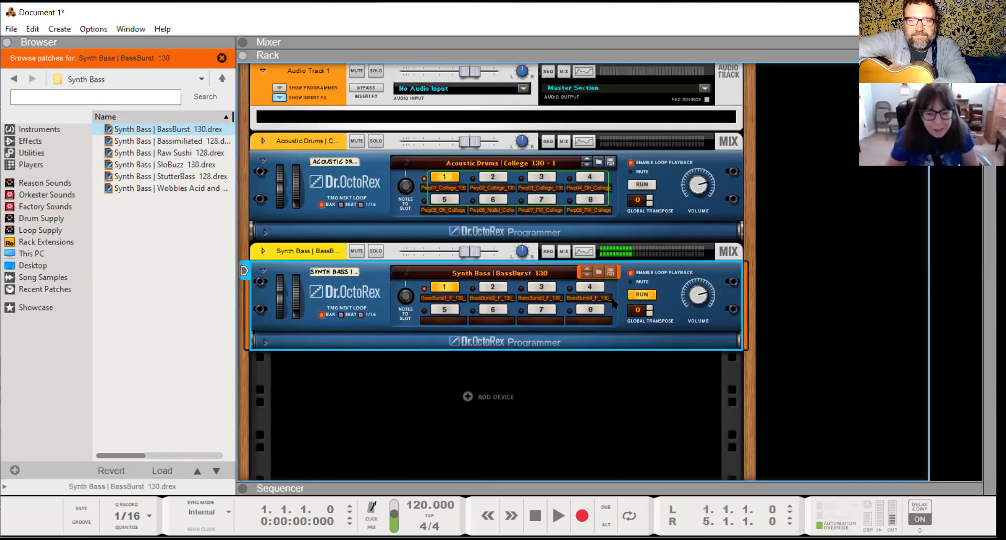
{"action": "left_click", "coordinate": [641, 295]}
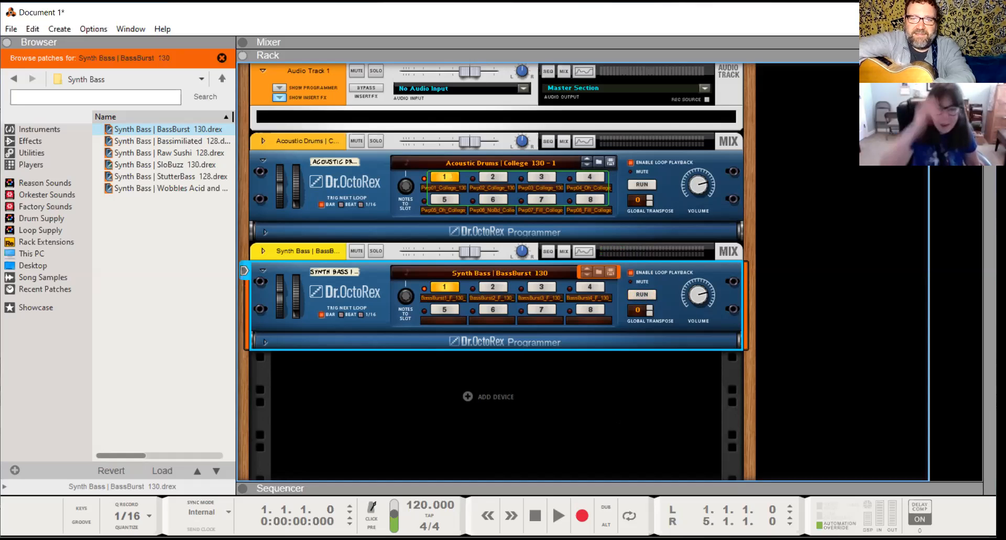
{"action": "left_click", "coordinate": [492, 287]}
{"action": "left_click", "coordinate": [444, 288]}
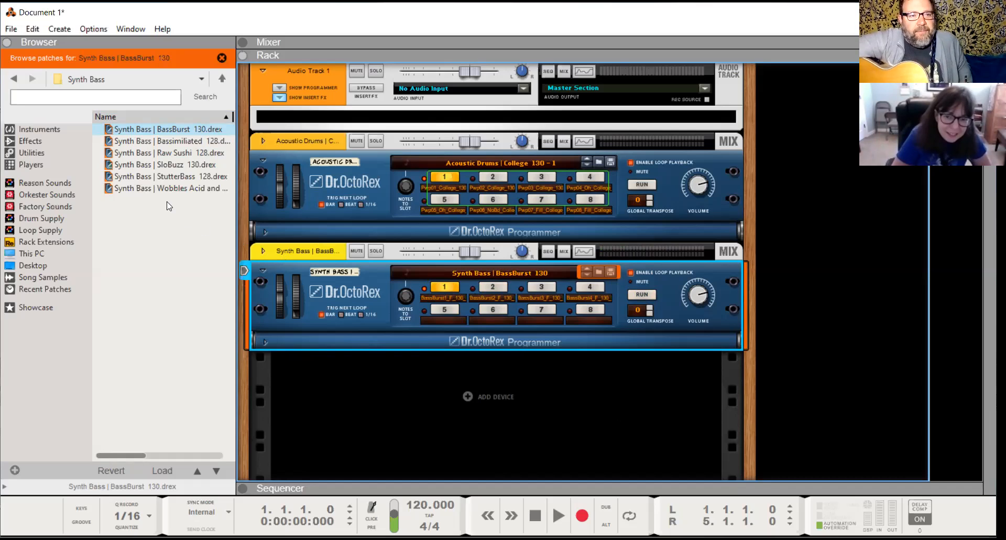
Add a Dr. OctoRex with the Elec Drums | Dubstep Set 1 140 bpm patch after the acoustic drums device.
{"action": "left_click", "coordinate": [340, 175]}
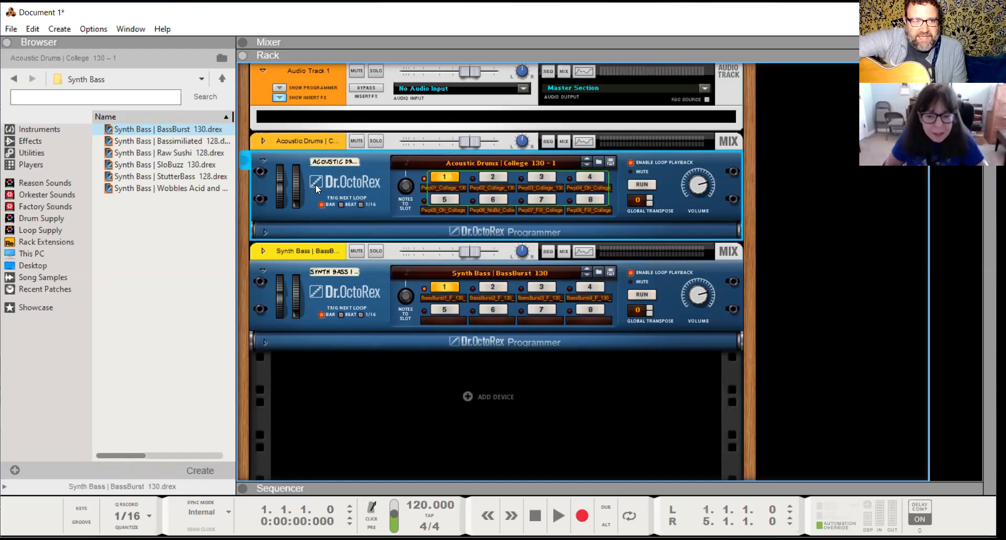
{"action": "left_click", "coordinate": [224, 77]}
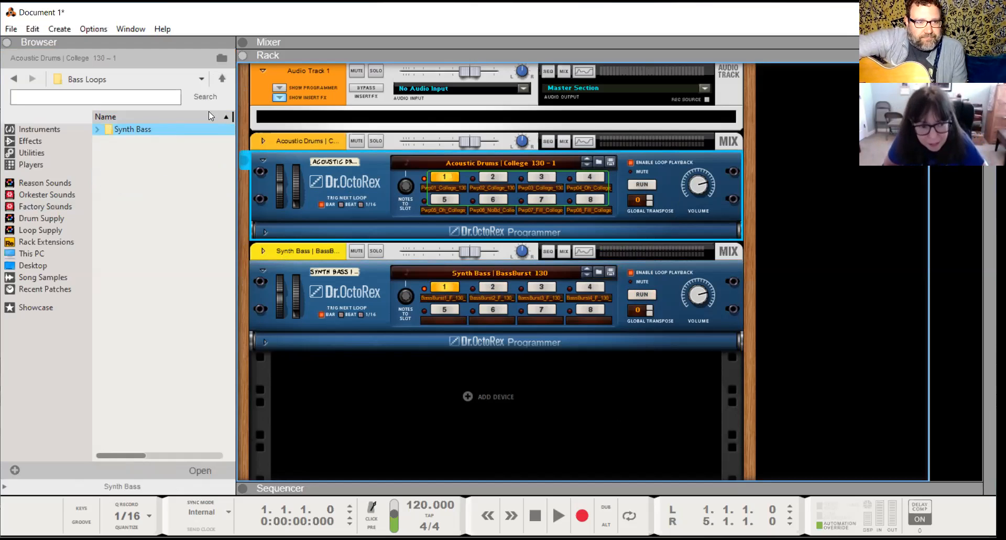
{"action": "left_click", "coordinate": [221, 83]}
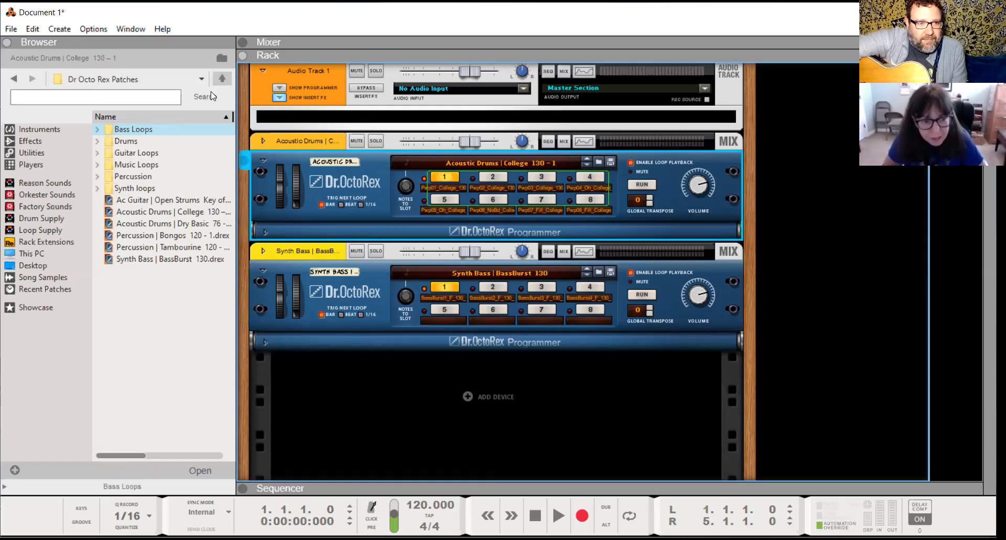
{"action": "double_click", "coordinate": [133, 142]}
{"action": "double_click", "coordinate": [143, 144]}
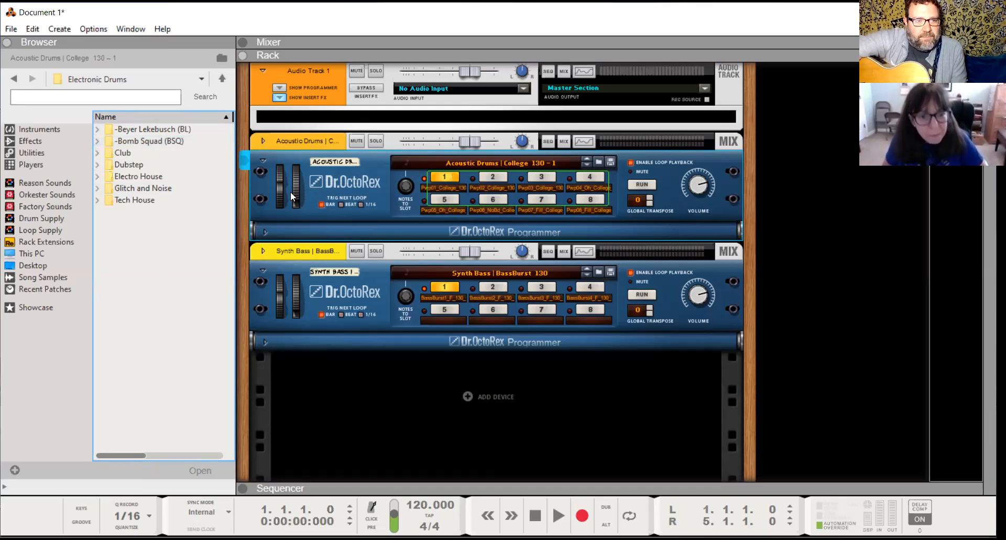
{"action": "double_click", "coordinate": [136, 166]}
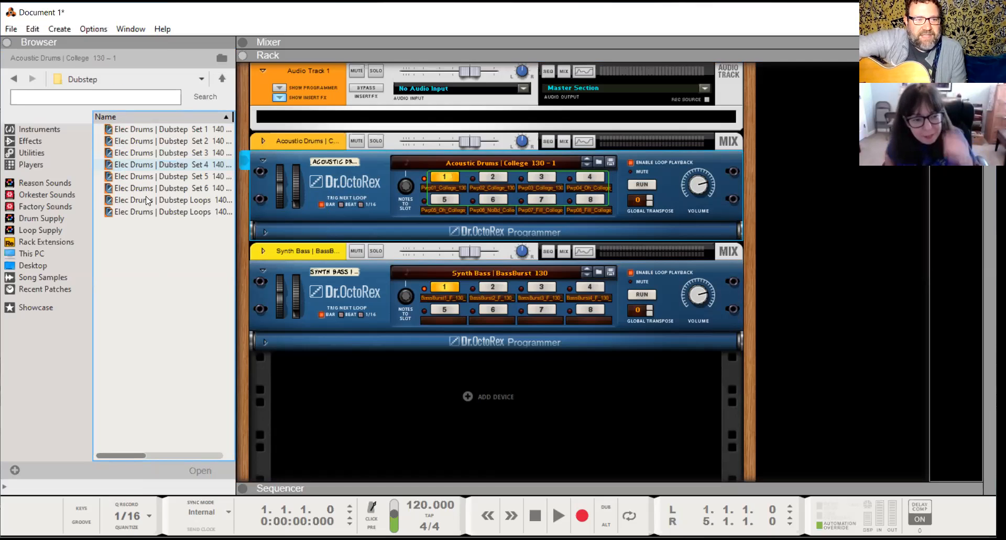
{"action": "left_click", "coordinate": [181, 129]}
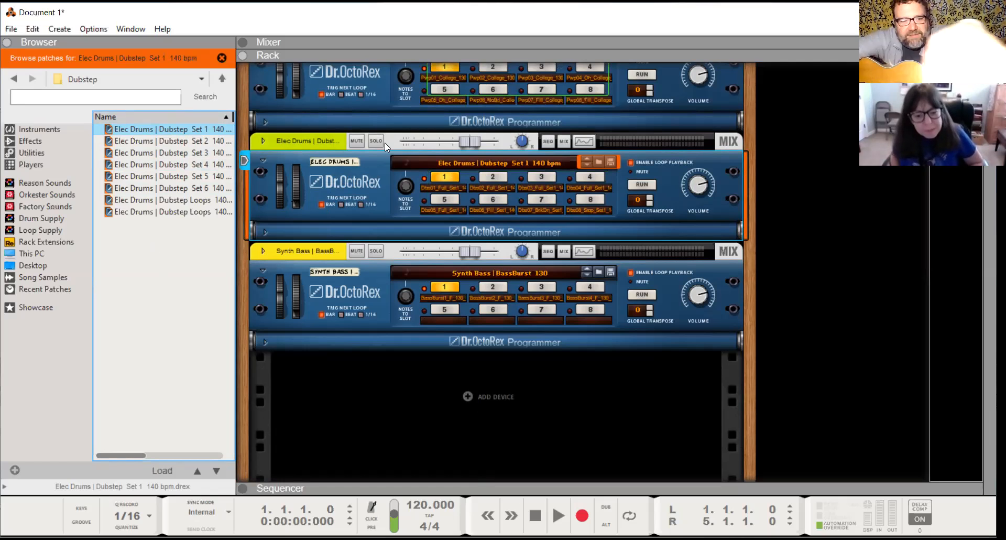
Draw one-bar Pattern/Loop 1 clips in bars 1 to 4 of the Synth Bass | BassBurst track's pattern lane.
{"action": "key", "text": "F7"}
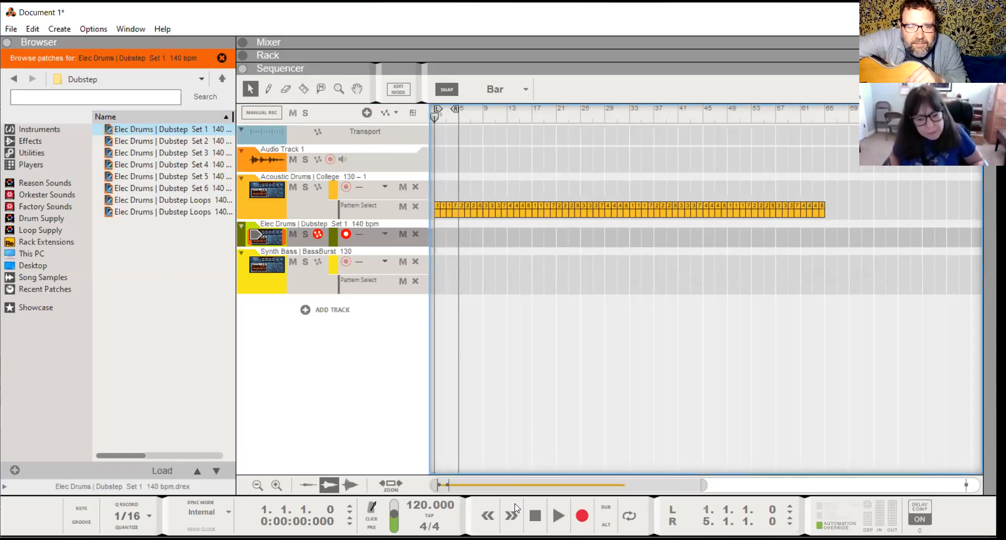
{"action": "left_click", "coordinate": [269, 241]}
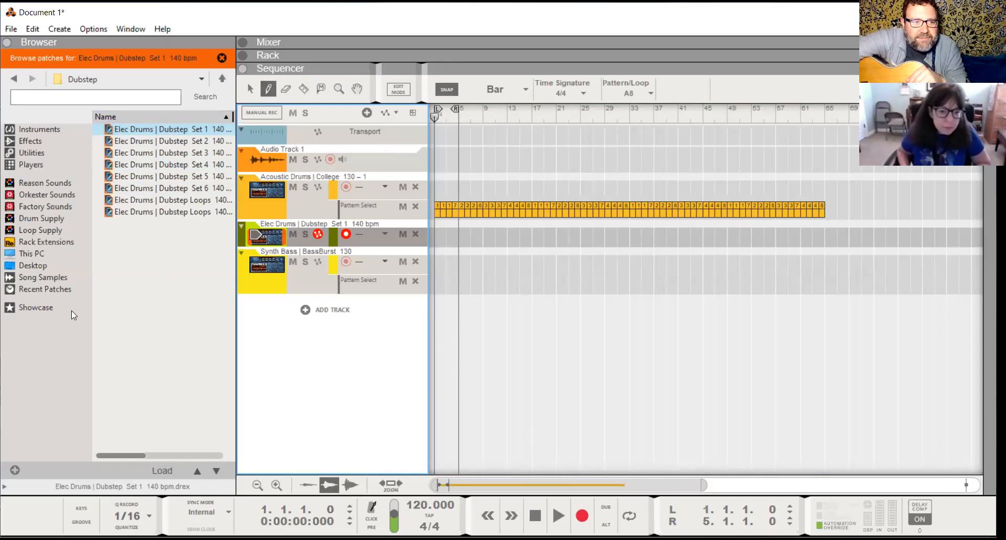
{"action": "left_click", "coordinate": [274, 281]}
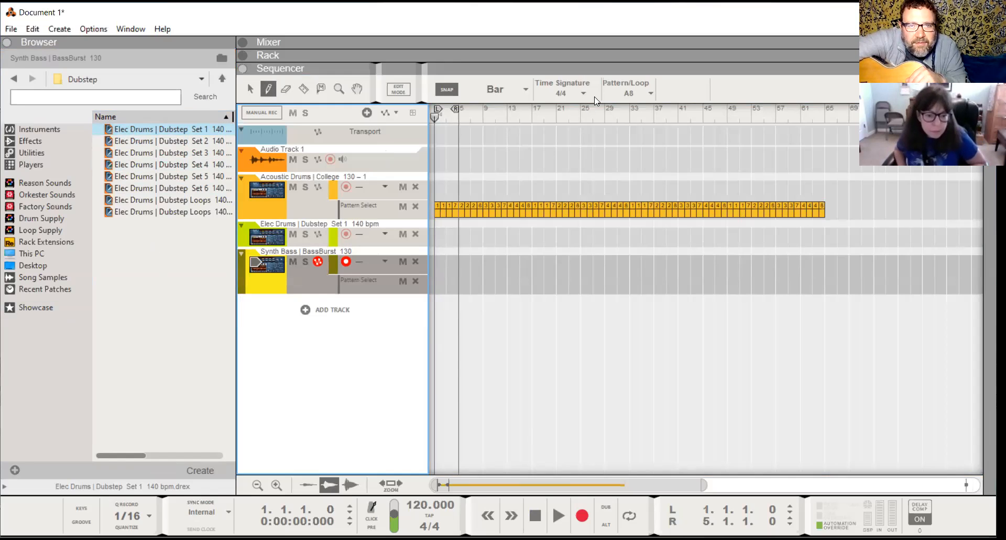
{"action": "left_click", "coordinate": [637, 91]}
{"action": "left_click", "coordinate": [639, 169]}
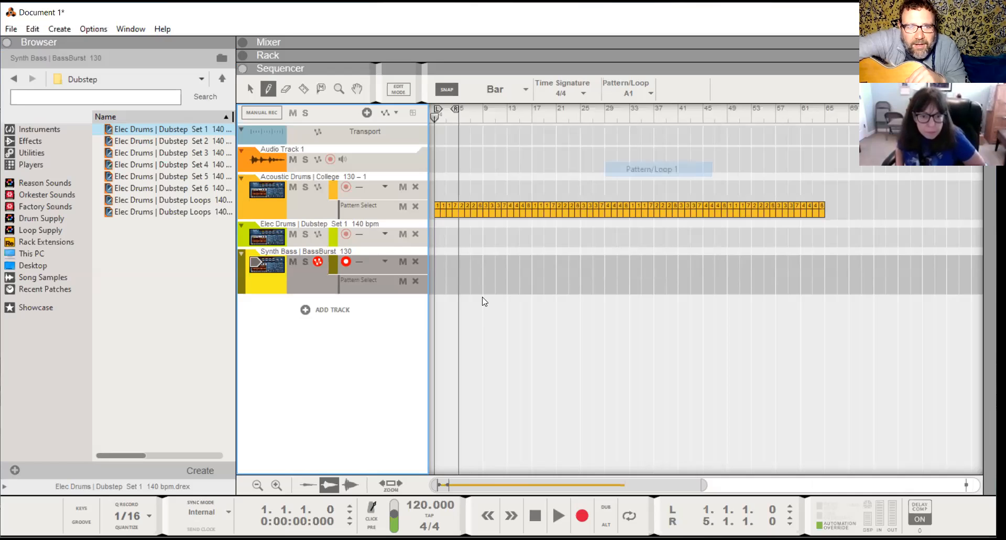
{"action": "left_click_drag", "start_coordinate": [705, 484], "coordinate": [460, 487]}
{"action": "left_click", "coordinate": [470, 281]}
{"action": "left_click", "coordinate": [521, 280]}
{"action": "left_click", "coordinate": [594, 281]}
{"action": "left_click", "coordinate": [667, 280]}
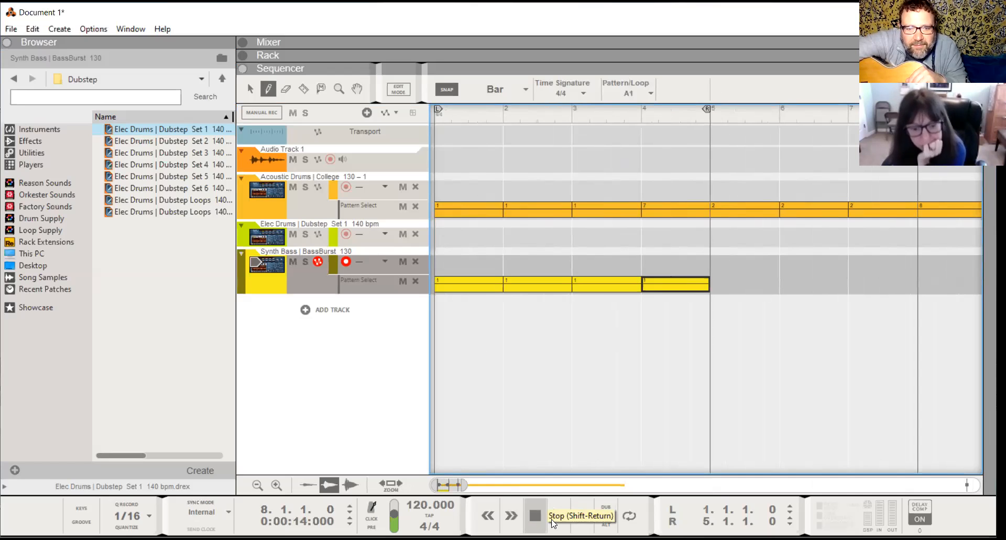
Play the drums and bass together from bar 1 and stop at bar 5.
{"action": "left_click", "coordinate": [556, 519]}
{"action": "left_click", "coordinate": [488, 518]}
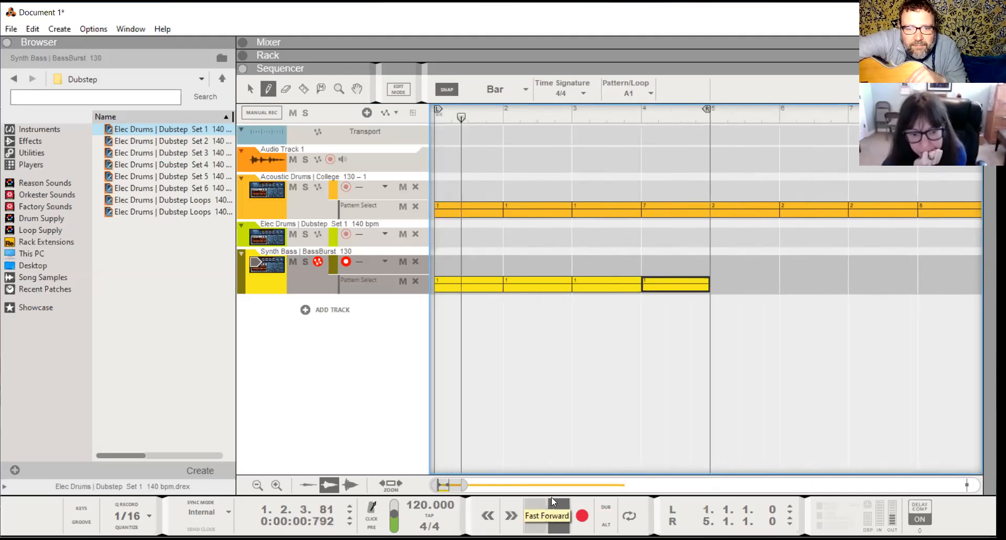
{"action": "left_click_drag", "start_coordinate": [457, 477], "coordinate": [503, 475]}
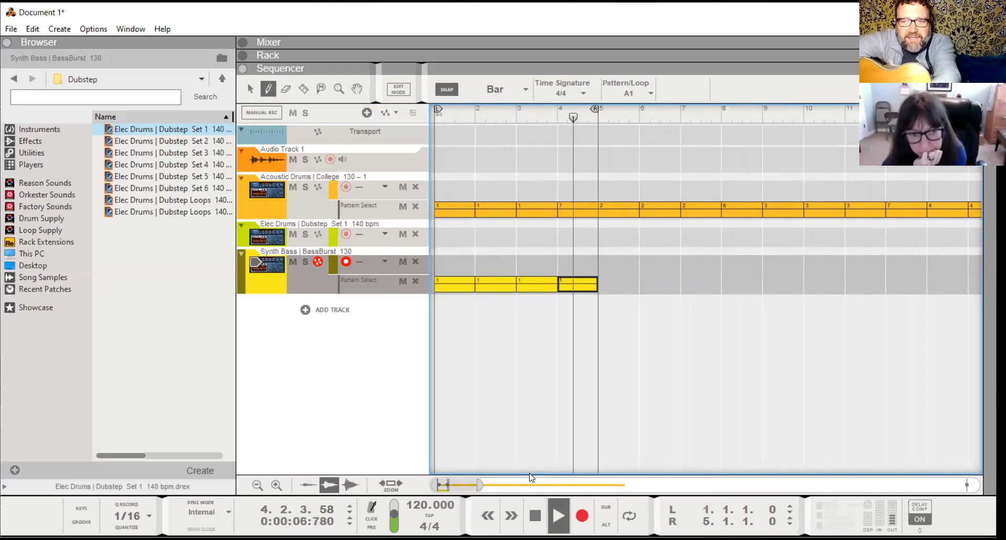
{"action": "key", "text": "space"}
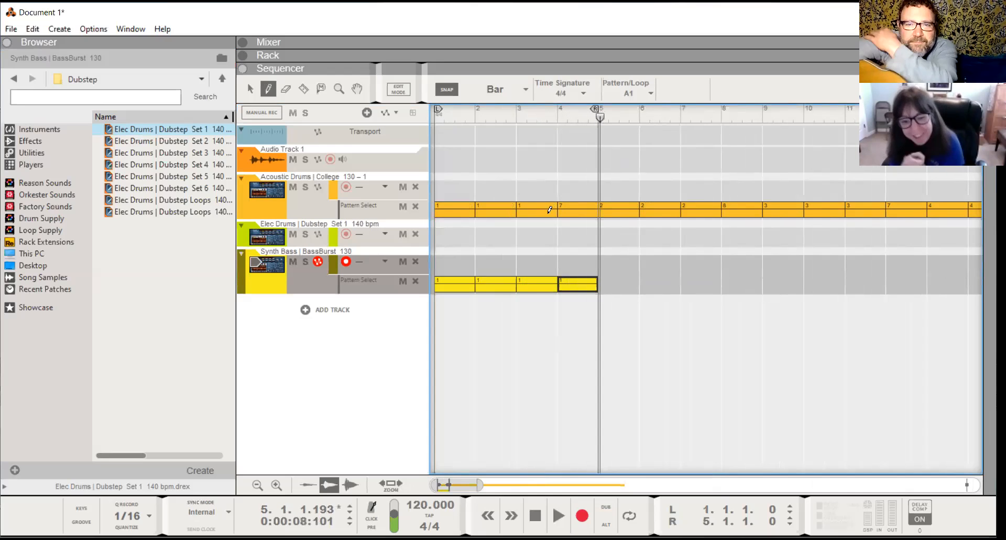
Draw four more one-bar Pattern/Loop 1 clips in bars 5 to 8 of the bass track's pattern lane.
{"action": "left_click", "coordinate": [614, 284]}
{"action": "left_click", "coordinate": [677, 282]}
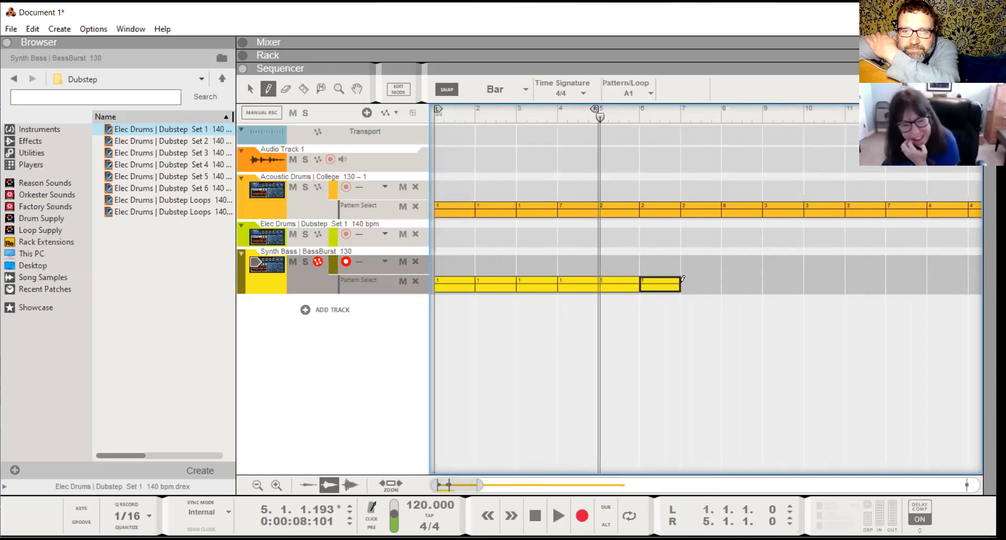
{"action": "left_click", "coordinate": [743, 281]}
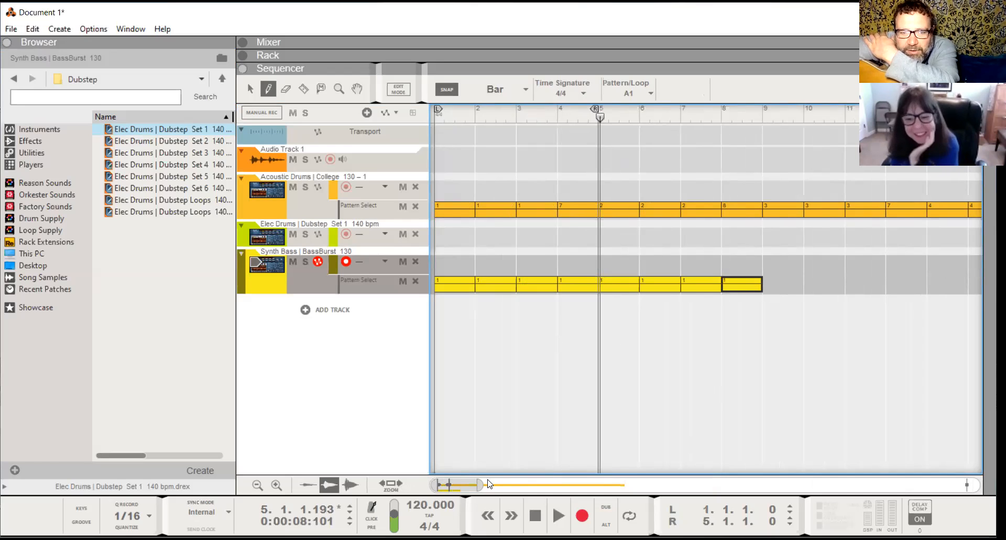
Draw one-bar Pattern/Loop 2 clips in bars 9 to 16 of the bass track's pattern lane.
{"action": "left_click_drag", "start_coordinate": [492, 483], "coordinate": [500, 483]}
{"action": "left_click", "coordinate": [652, 93]}
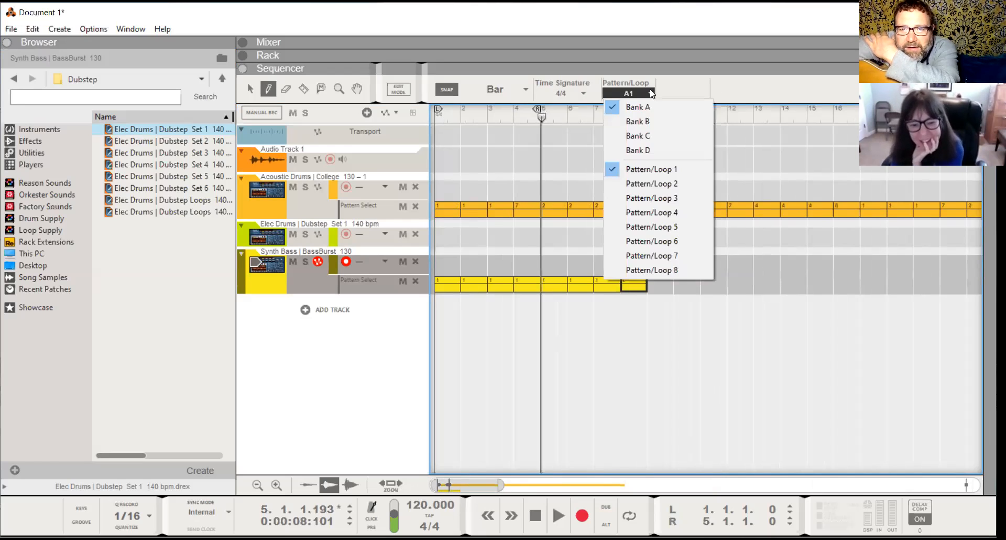
{"action": "left_click", "coordinate": [642, 186]}
{"action": "left_click", "coordinate": [669, 281]}
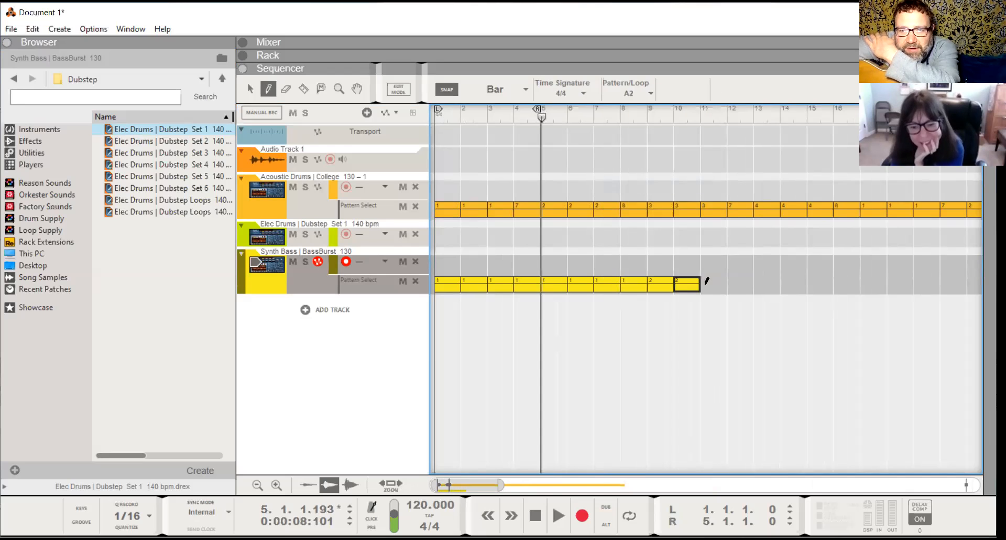
{"action": "left_click", "coordinate": [772, 283]}
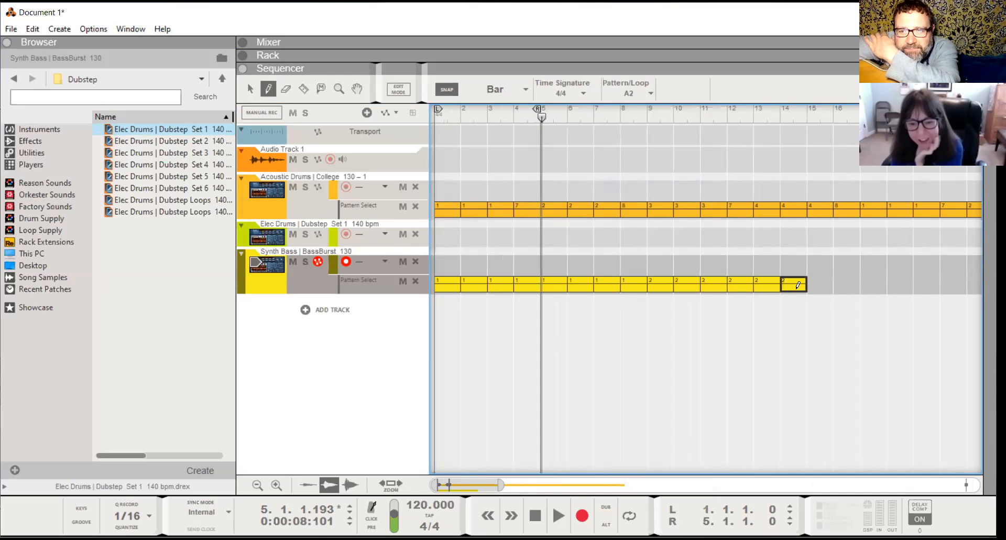
{"action": "left_click", "coordinate": [844, 282]}
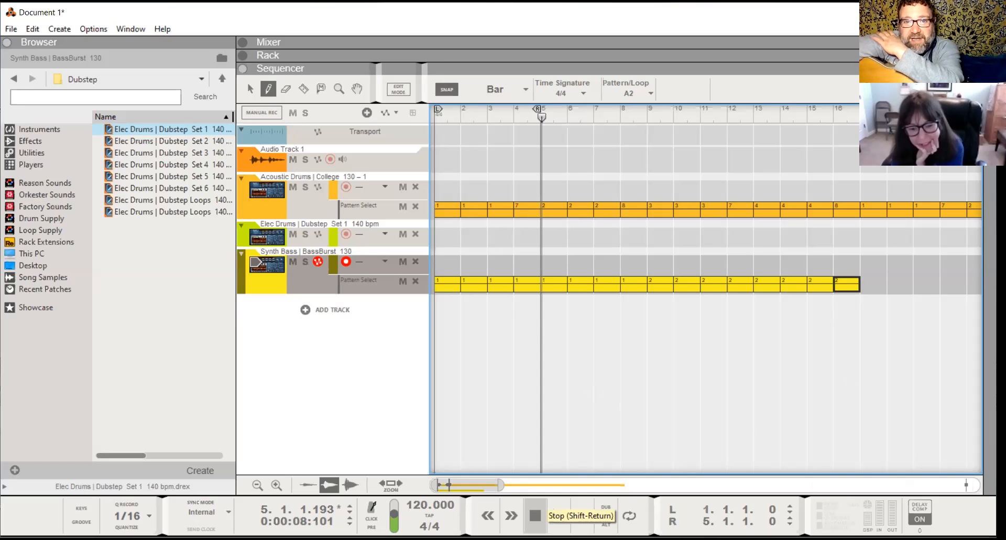
Play the song from bar 1 and draw one-bar Pattern/Loop 3 clips in bars 17 to 24 of the bass track's pattern lane.
{"action": "left_click", "coordinate": [537, 511]}
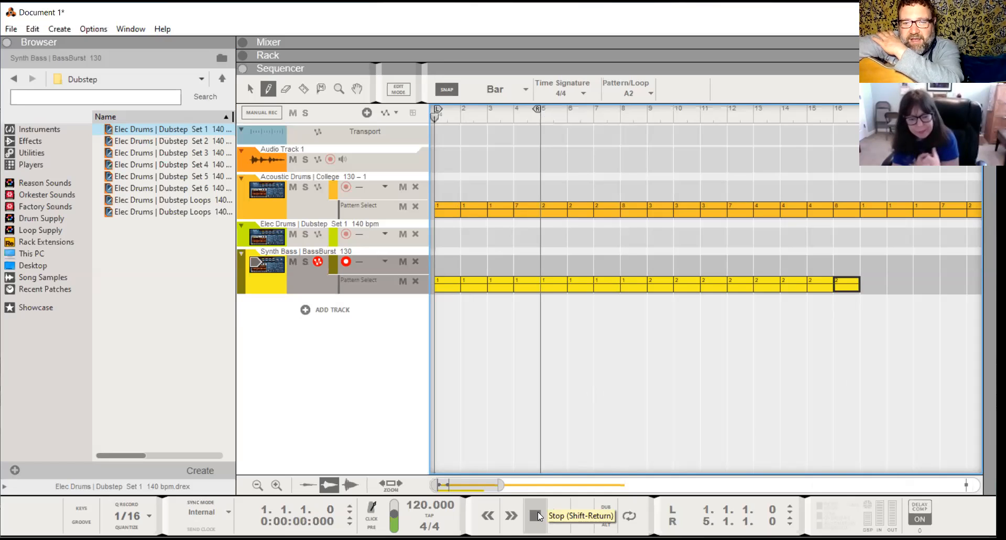
{"action": "left_click", "coordinate": [560, 516]}
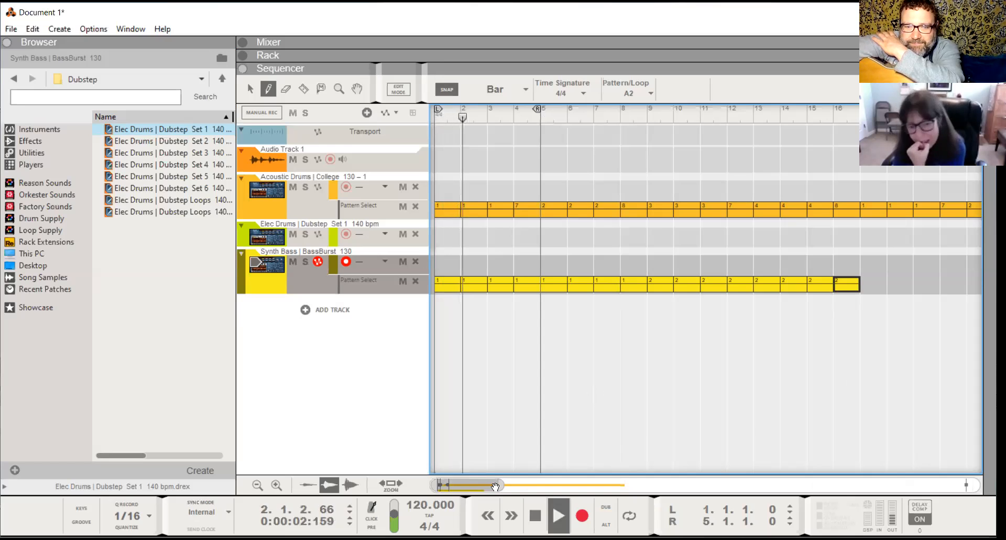
{"action": "left_click_drag", "start_coordinate": [501, 487], "coordinate": [517, 486]}
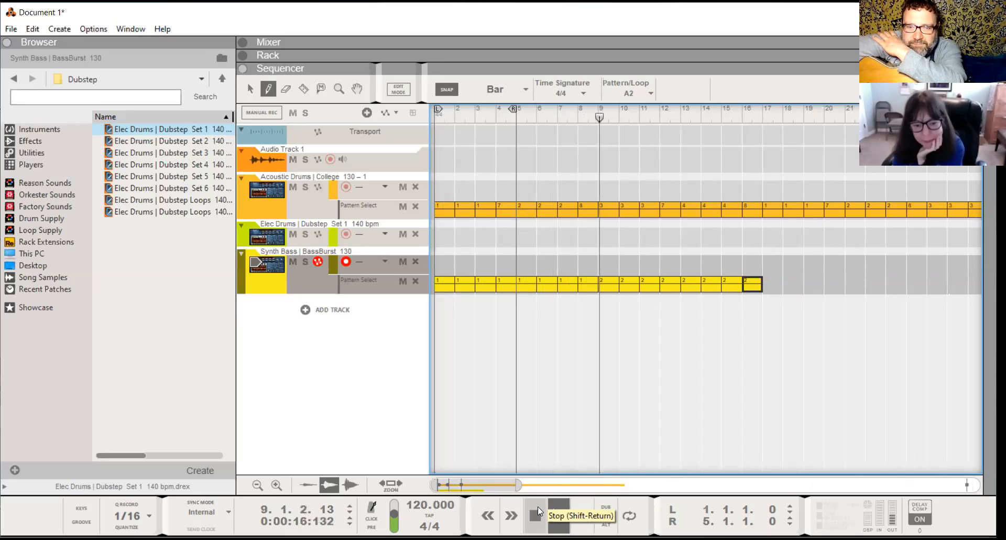
{"action": "left_click_drag", "start_coordinate": [520, 488], "coordinate": [550, 484]}
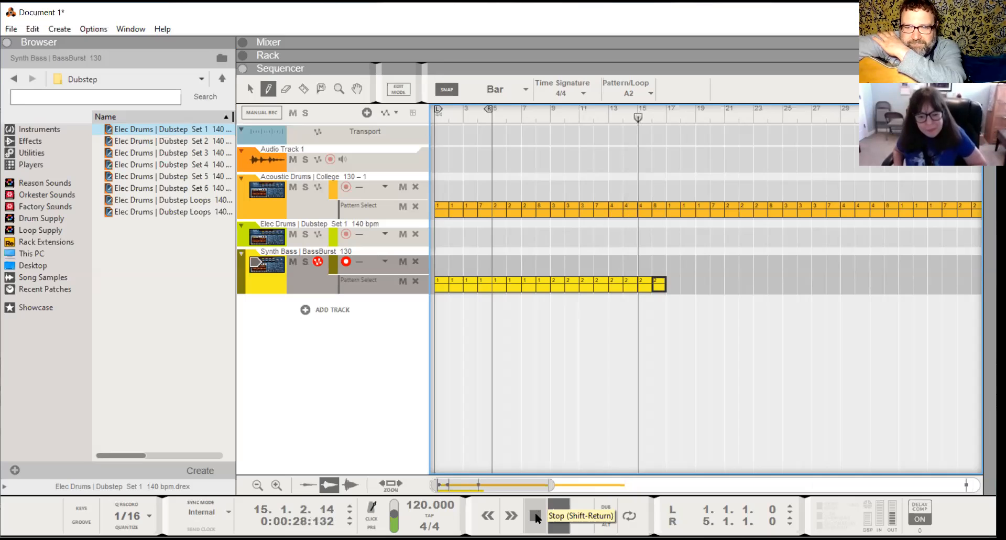
{"action": "left_click", "coordinate": [646, 93]}
{"action": "left_click", "coordinate": [654, 198]}
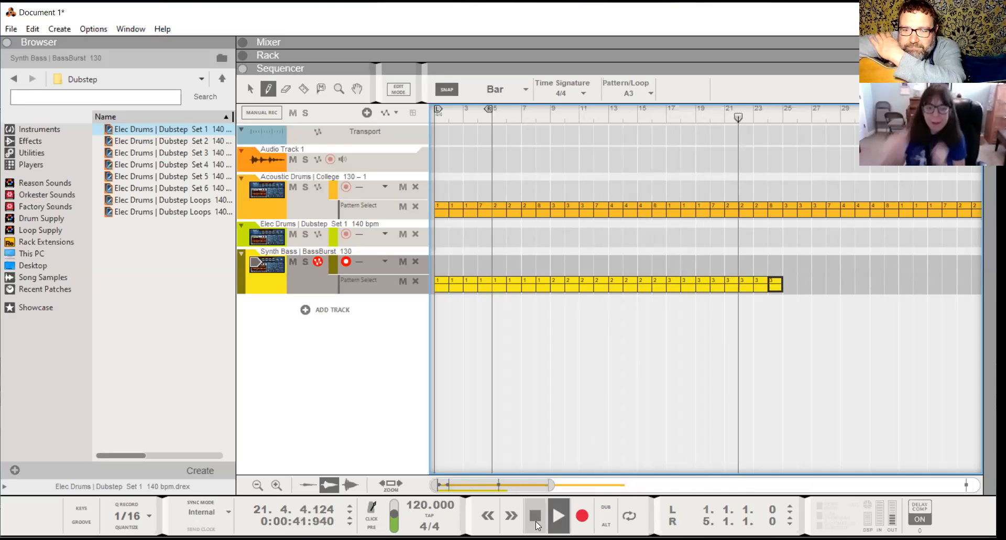
Try one-bar Pattern/Loop 4 clips in bars 25 to 31 of the bass track's pattern lane and stop playback.
{"action": "left_click", "coordinate": [649, 94]}
{"action": "left_click", "coordinate": [664, 212]}
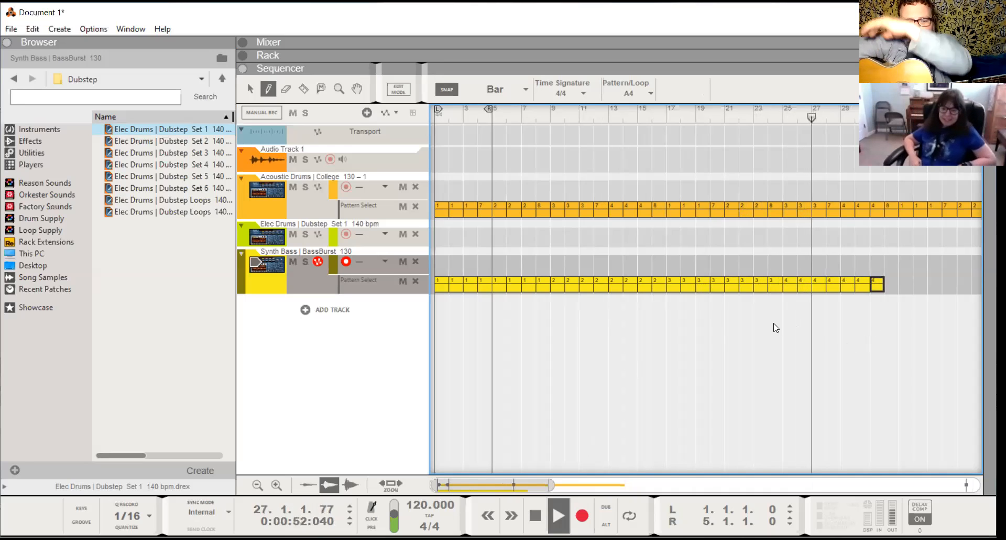
{"action": "key", "text": "space"}
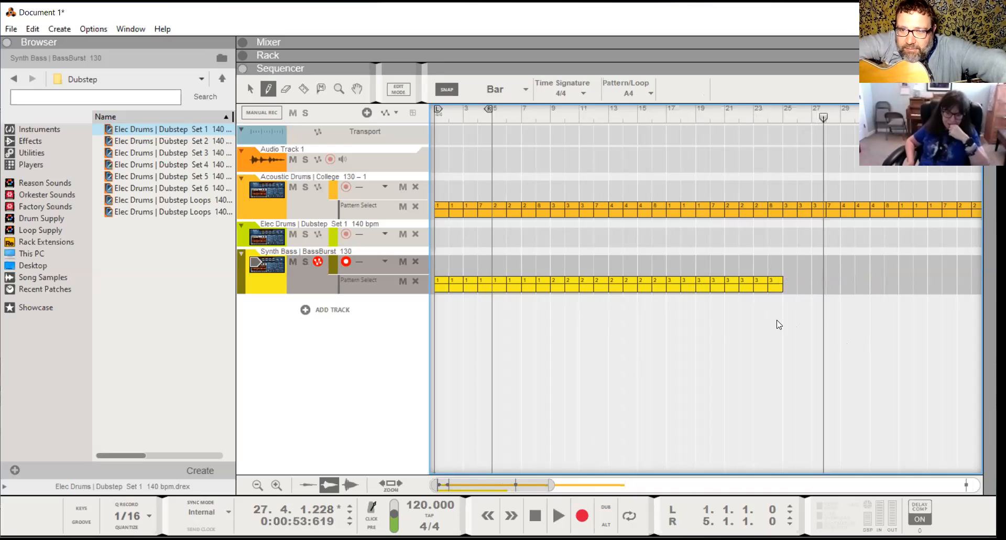
Draw four two-bar Pattern/Loop 1 clips in bars 25 to 32 of the bass track's pattern lane.
{"action": "left_click", "coordinate": [653, 93]}
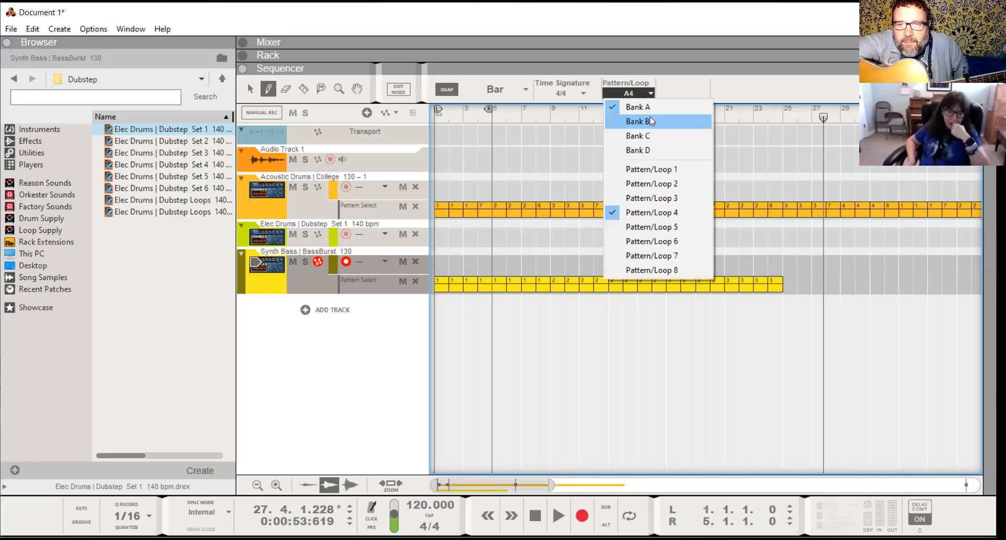
{"action": "left_click", "coordinate": [647, 165]}
{"action": "left_click", "coordinate": [801, 286]}
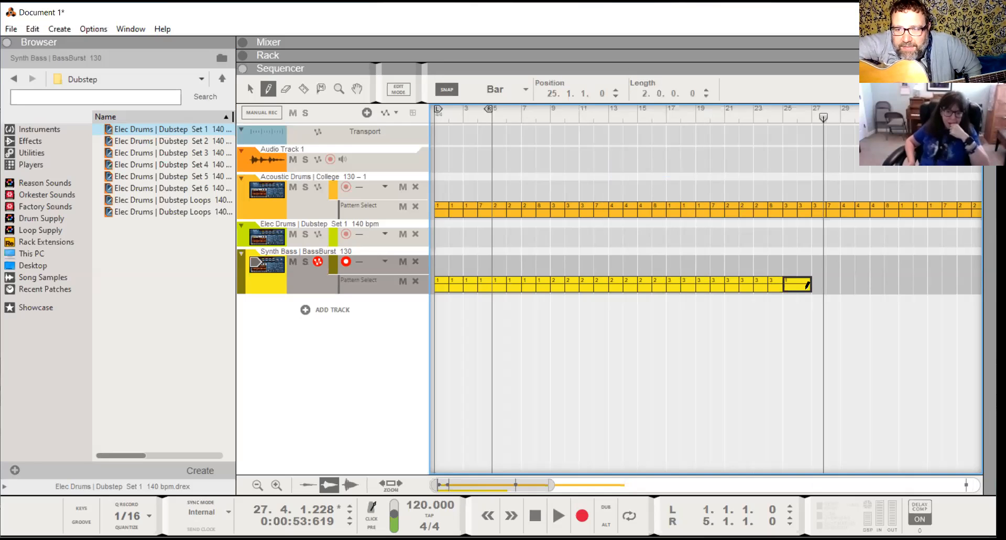
{"action": "left_click_drag", "start_coordinate": [552, 483], "coordinate": [597, 483]}
{"action": "left_click", "coordinate": [711, 283]}
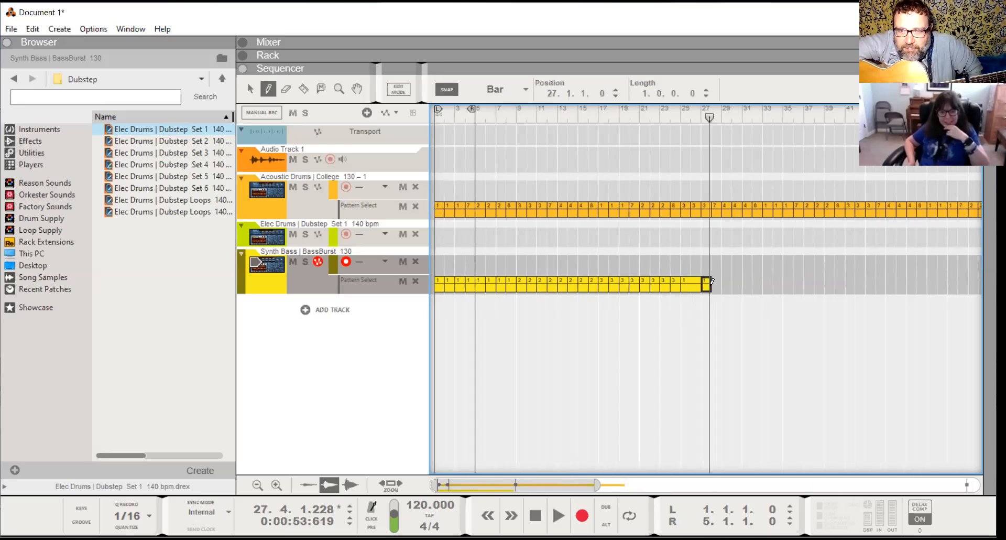
{"action": "left_click", "coordinate": [732, 284]}
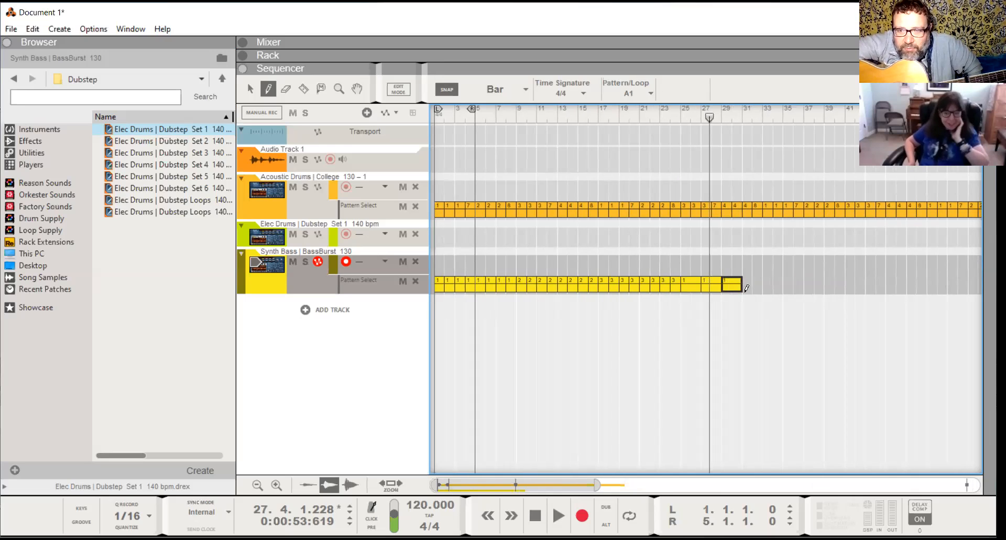
{"action": "left_click", "coordinate": [750, 284]}
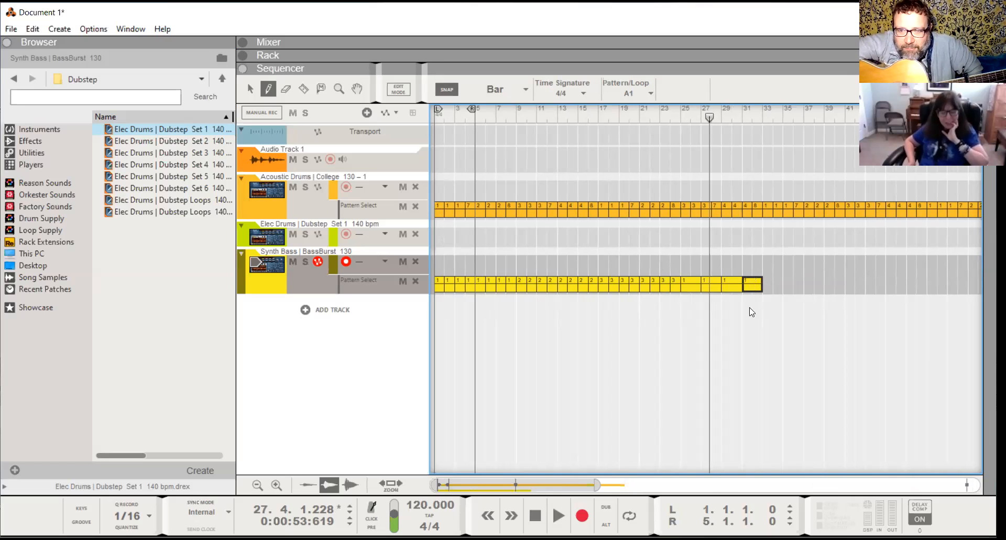
Play the drums and bass together from bar 20.
{"action": "left_click", "coordinate": [627, 121]}
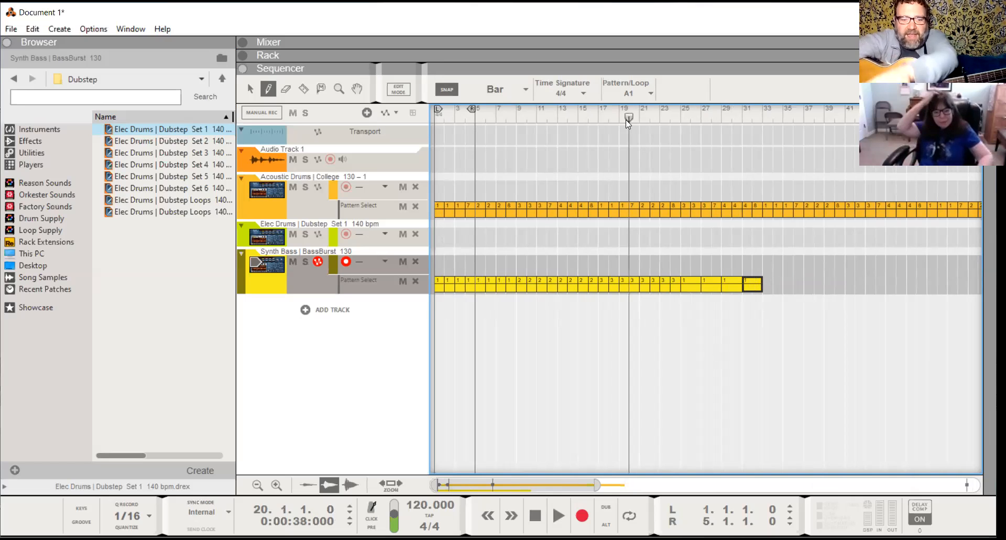
{"action": "key", "text": "space"}
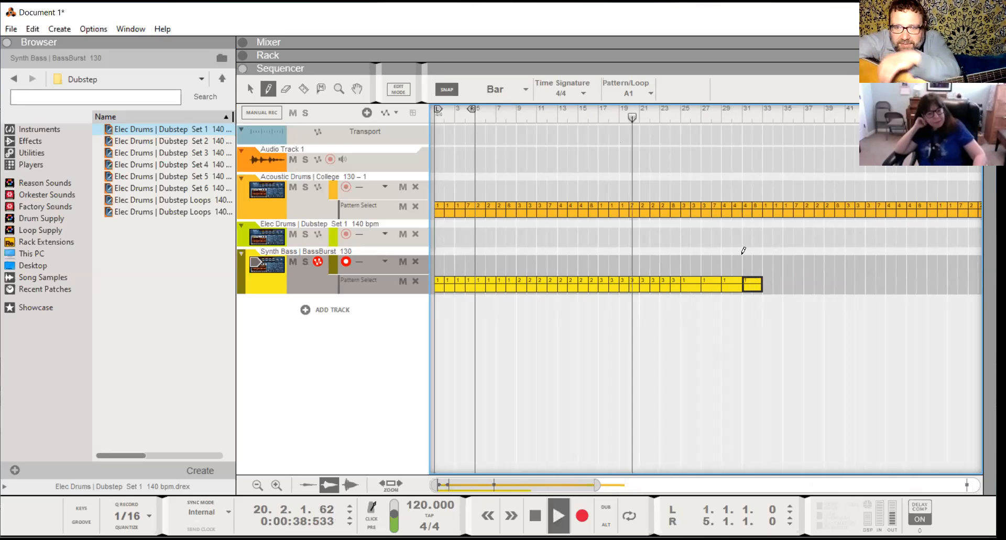
{"action": "left_click_drag", "start_coordinate": [585, 486], "coordinate": [611, 485]}
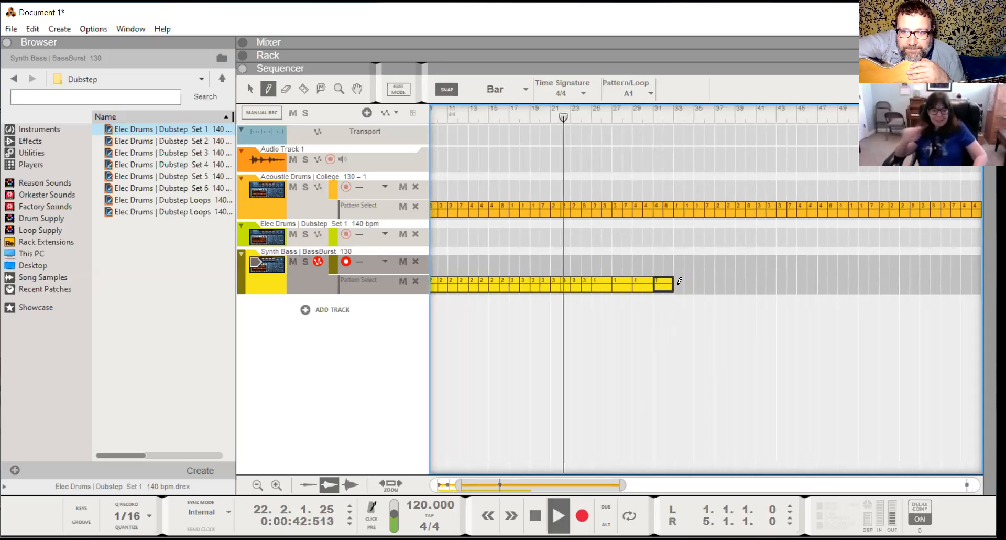
Try two-bar bass clips with Pattern/Loop 1 at bar 33 and Pattern/Loop 2 at bar 35, stop playback and undo both clips.
{"action": "left_click_drag", "start_coordinate": [677, 283], "coordinate": [691, 281]}
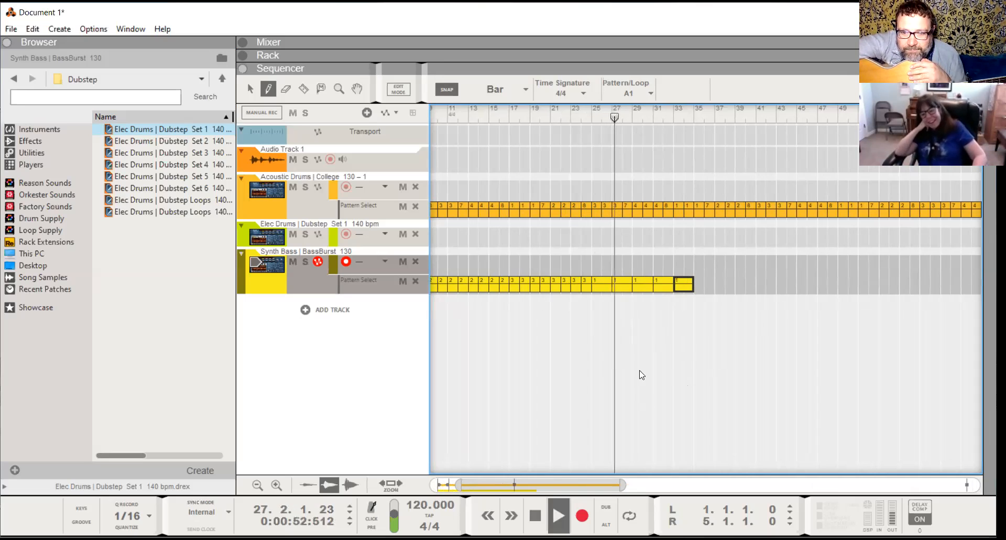
{"action": "left_click_drag", "start_coordinate": [616, 484], "coordinate": [630, 483]}
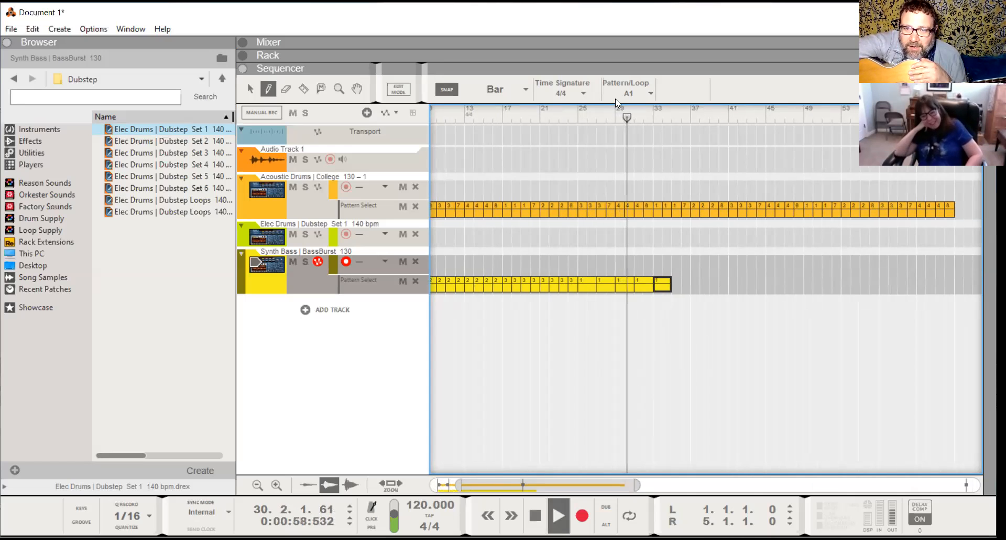
{"action": "left_click", "coordinate": [638, 93]}
{"action": "left_click", "coordinate": [662, 184]}
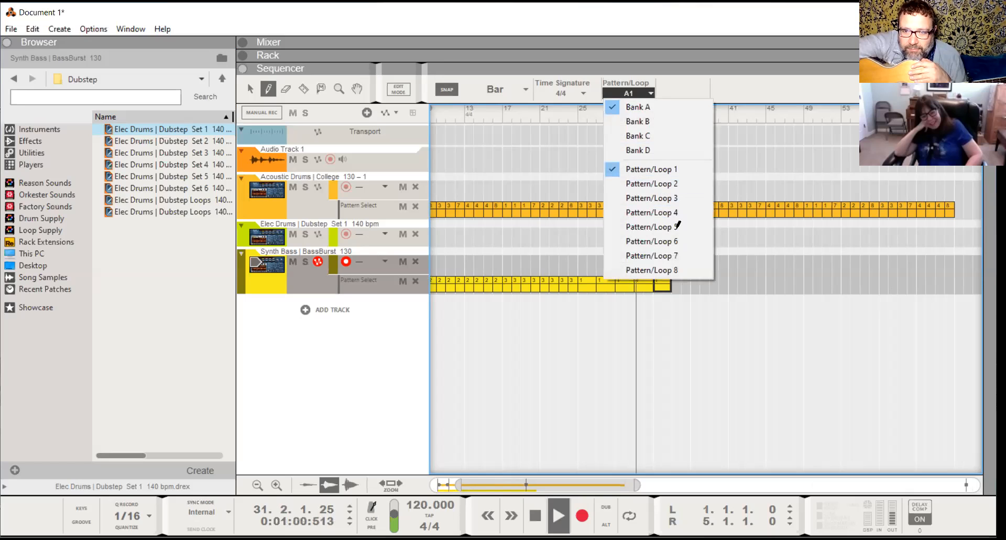
{"action": "left_click_drag", "start_coordinate": [676, 284], "coordinate": [688, 281]}
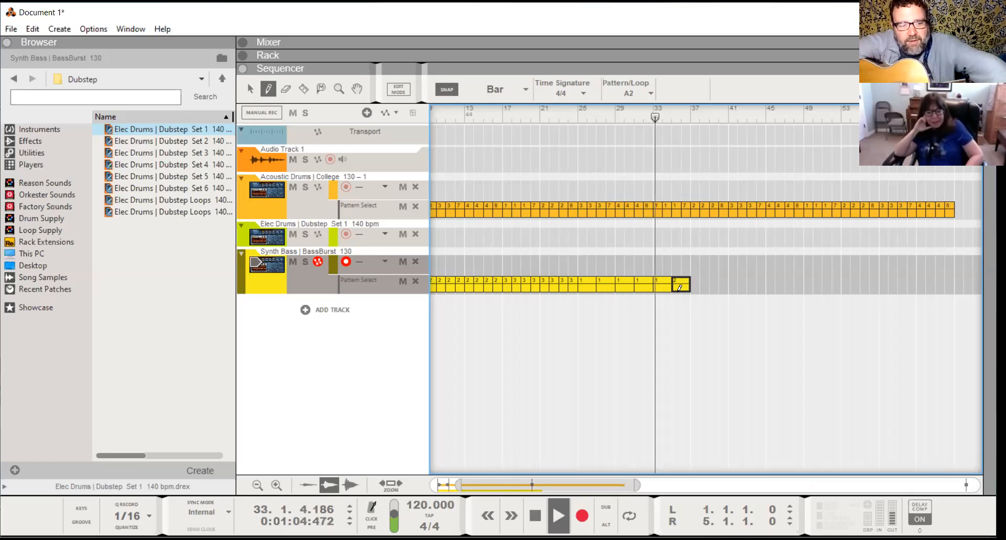
{"action": "key", "text": "space"}
{"action": "key", "text": "ctrl+z"}
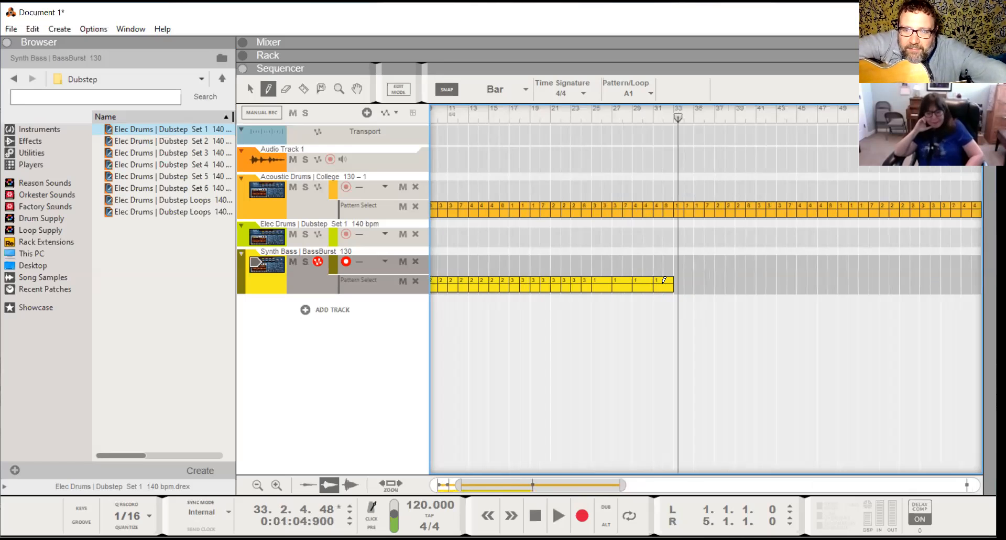
Try a two-bar Pattern/Loop 1 bass clip at bar 33 while playing from bar 31, and delete it.
{"action": "left_click_drag", "start_coordinate": [677, 282], "coordinate": [689, 283]}
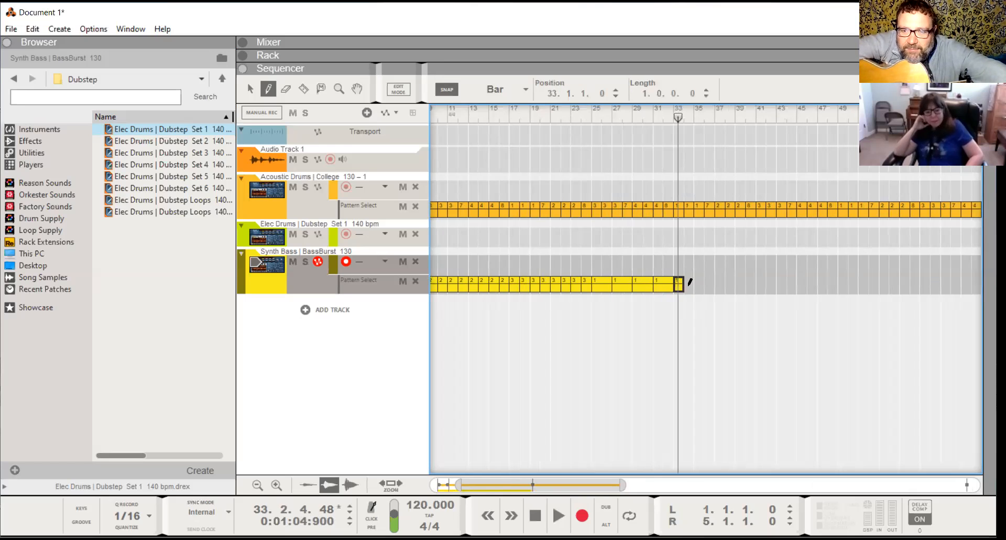
{"action": "left_click", "coordinate": [657, 117]}
{"action": "key", "text": "space"}
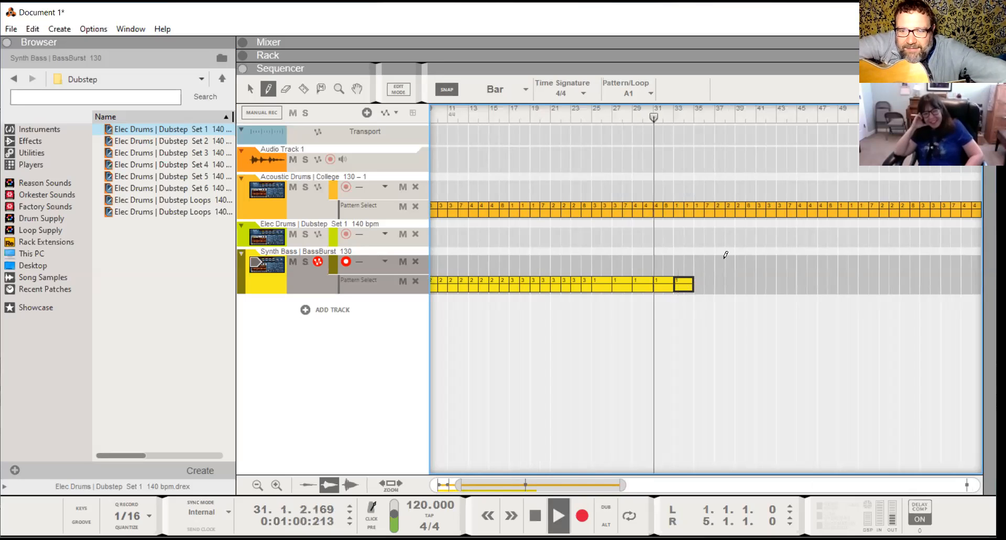
{"action": "key", "text": "space"}
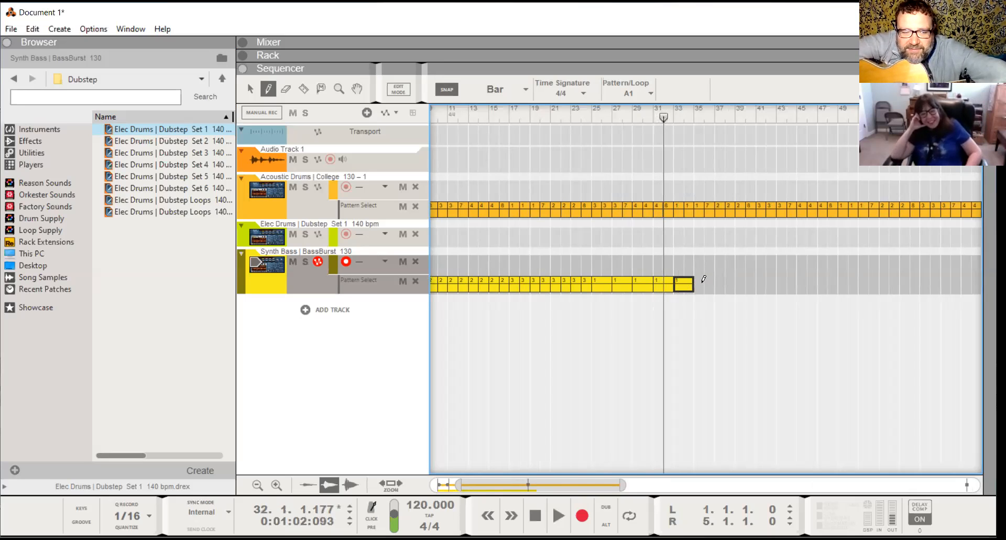
{"action": "key", "text": "Delete"}
Draw four two-bar Pattern/Loop 2 clips in bars 33 to 40 of the bass track's pattern lane.
{"action": "left_click", "coordinate": [644, 93]}
{"action": "left_click", "coordinate": [645, 184]}
{"action": "left_click", "coordinate": [680, 276]}
{"action": "left_click_drag", "start_coordinate": [700, 281], "coordinate": [747, 278]}
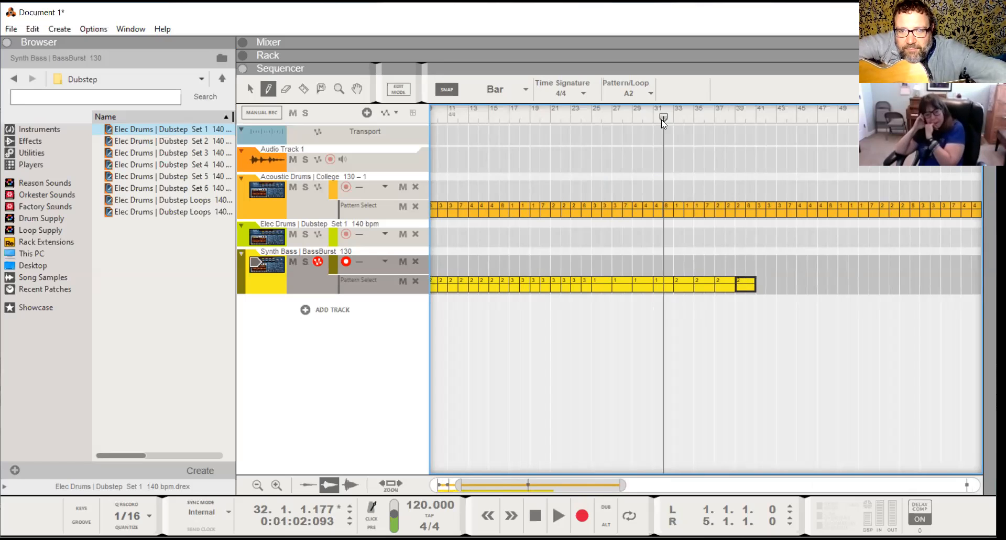
Resume playback and draw five two-bar Pattern/Loop 3 clips in bars 41 to 50 of the bass track's pattern lane.
{"action": "key", "text": "space"}
{"action": "left_click", "coordinate": [646, 92]}
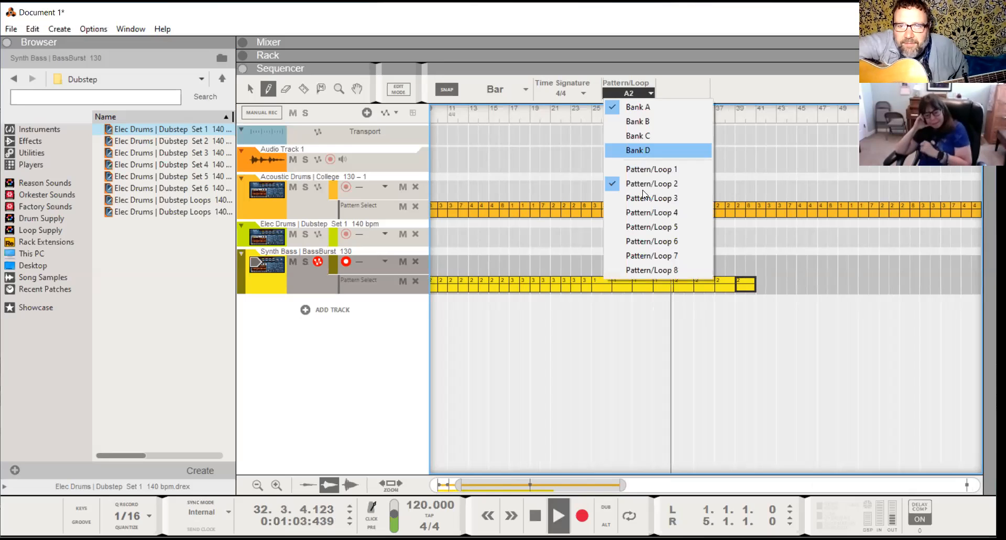
{"action": "left_click", "coordinate": [645, 198]}
{"action": "left_click_drag", "start_coordinate": [617, 483], "coordinate": [668, 481]}
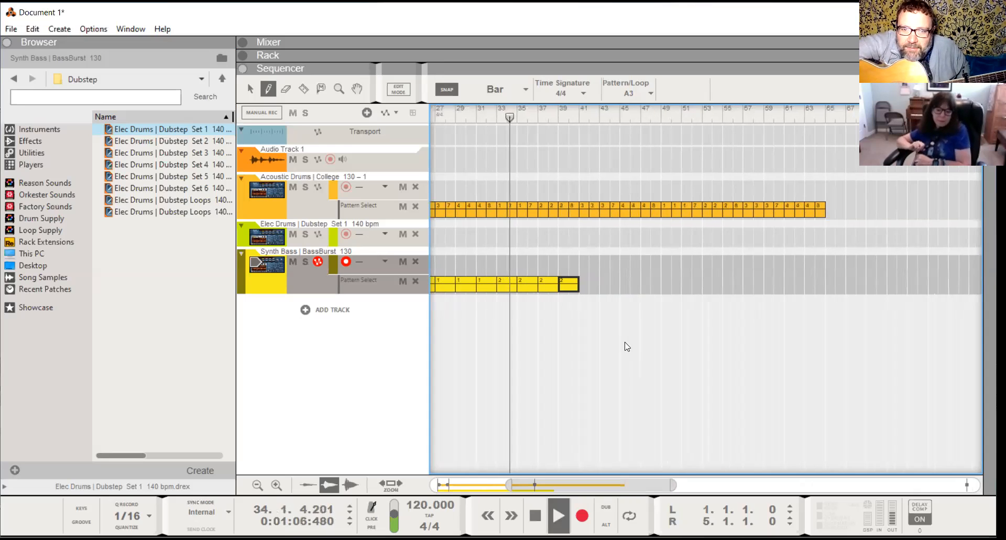
{"action": "left_click", "coordinate": [589, 281]}
{"action": "left_click", "coordinate": [612, 281]}
{"action": "left_click", "coordinate": [630, 281]}
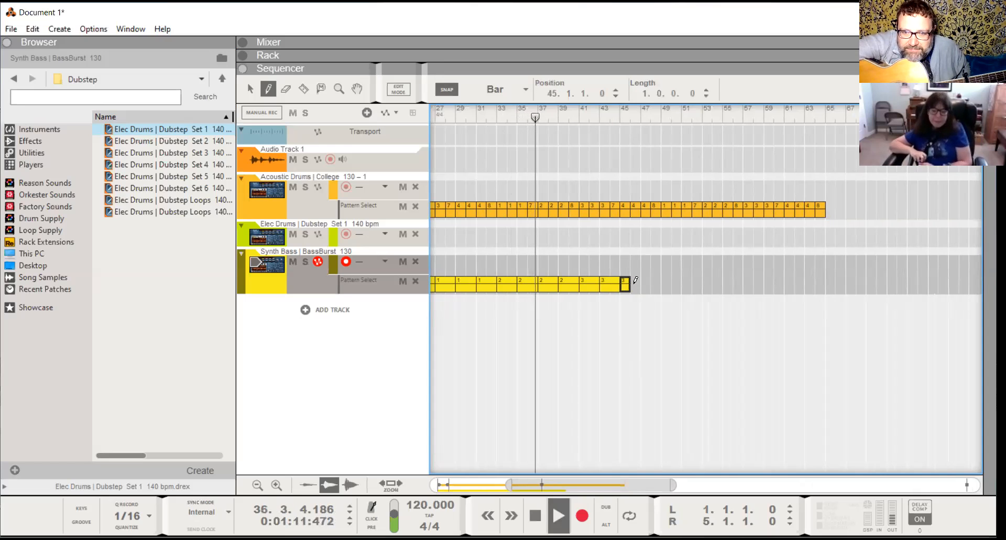
{"action": "left_click", "coordinate": [651, 281]}
{"action": "left_click", "coordinate": [665, 281]}
{"action": "left_click_drag", "start_coordinate": [669, 277], "coordinate": [680, 280]}
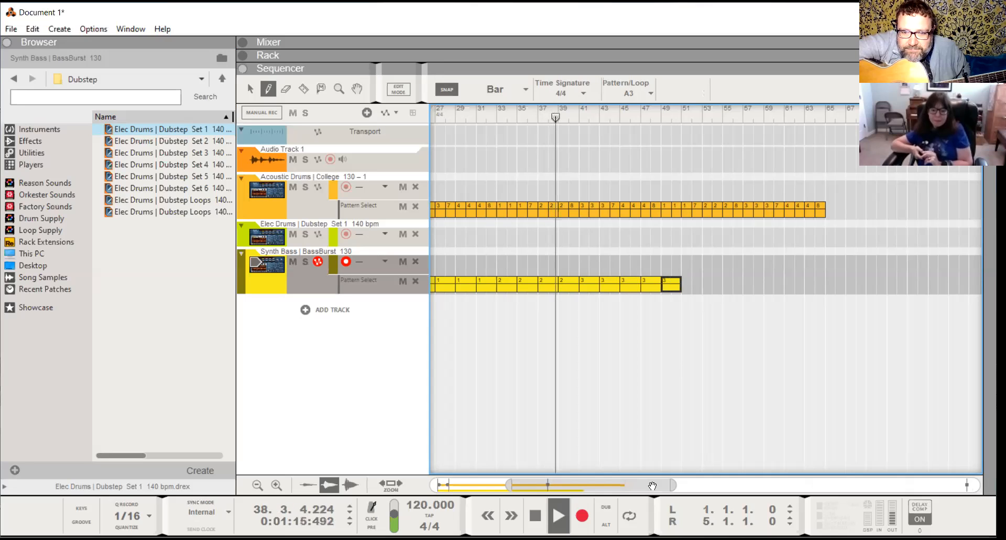
Draw five two-bar Pattern/Loop 1 clips in bars 51 to 60 of the bass track's pattern lane.
{"action": "left_click_drag", "start_coordinate": [675, 484], "coordinate": [702, 484]}
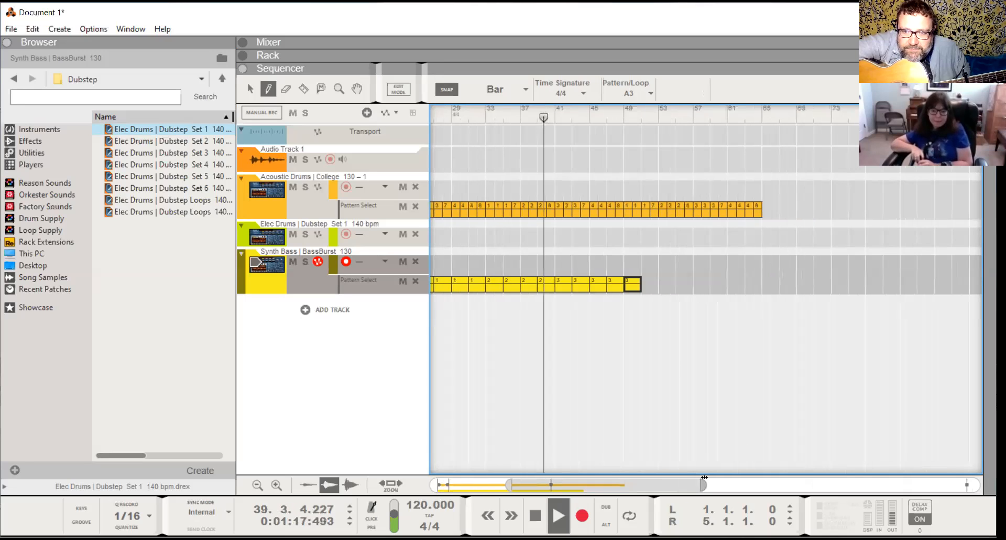
{"action": "left_click", "coordinate": [650, 93]}
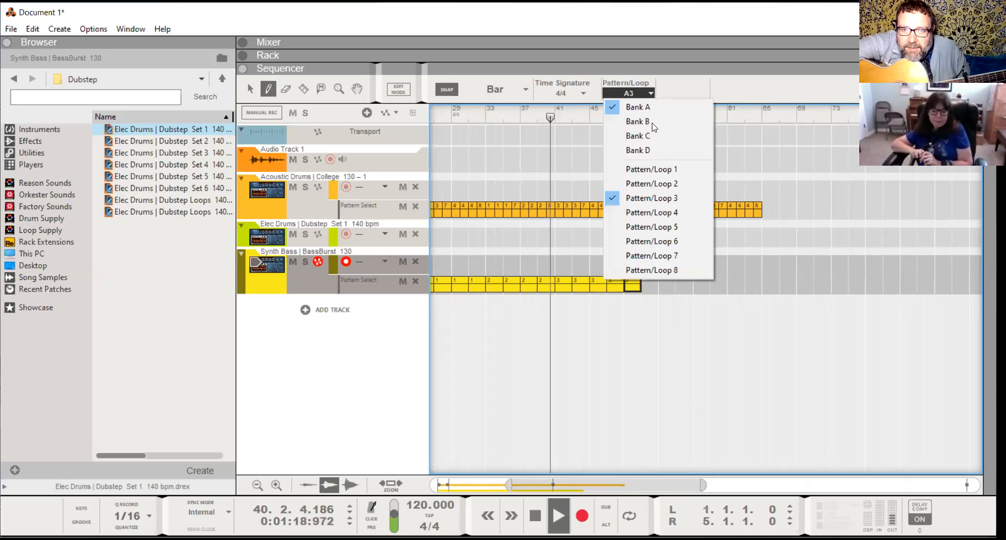
{"action": "left_click", "coordinate": [661, 176]}
{"action": "left_click_drag", "start_coordinate": [652, 278], "coordinate": [711, 282]}
{"action": "left_click", "coordinate": [688, 283]}
{"action": "left_click", "coordinate": [701, 282]}
{"action": "left_click", "coordinate": [718, 282]}
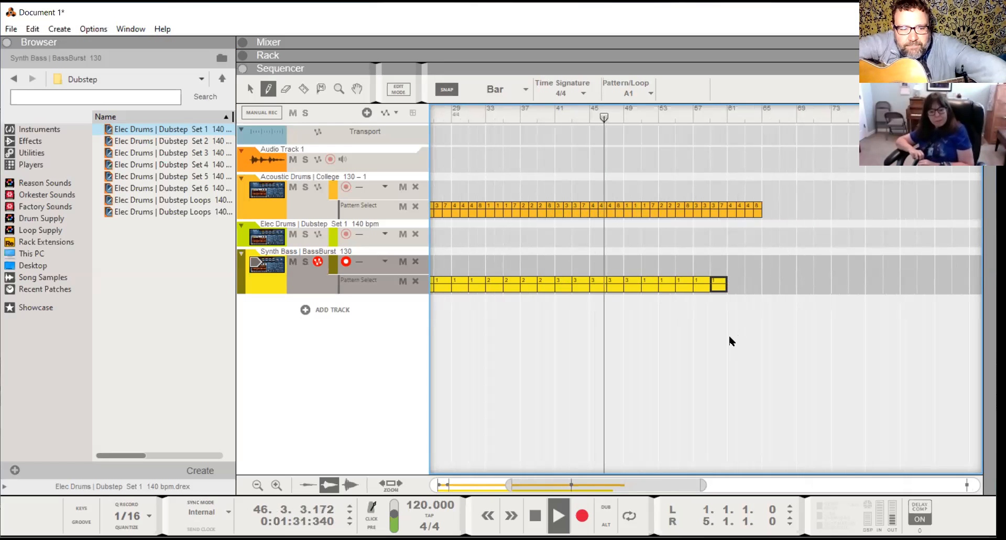
Stop playback and remove the two-bar bass clips at bar 59 and bar 49 from the pattern lane.
{"action": "key", "text": "Delete"}
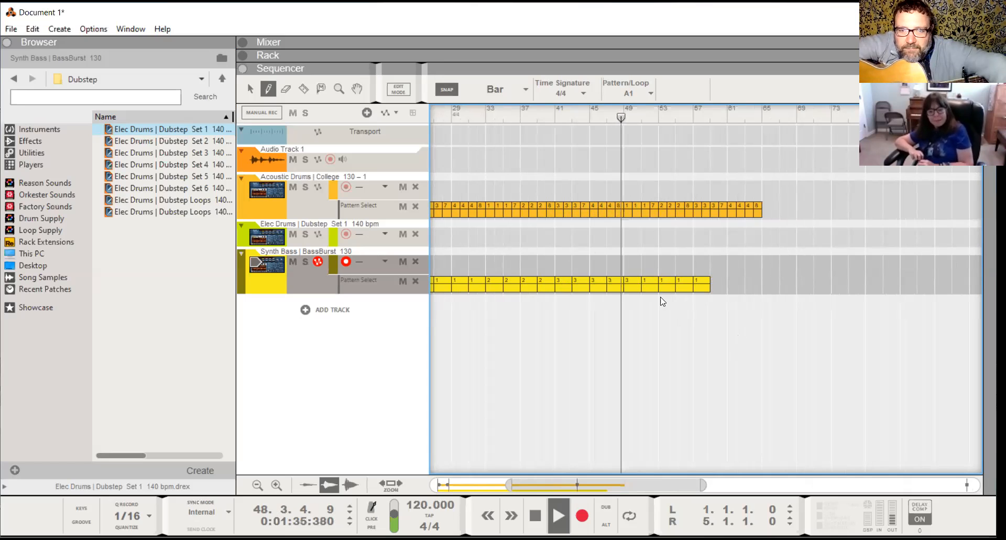
{"action": "key", "text": "space"}
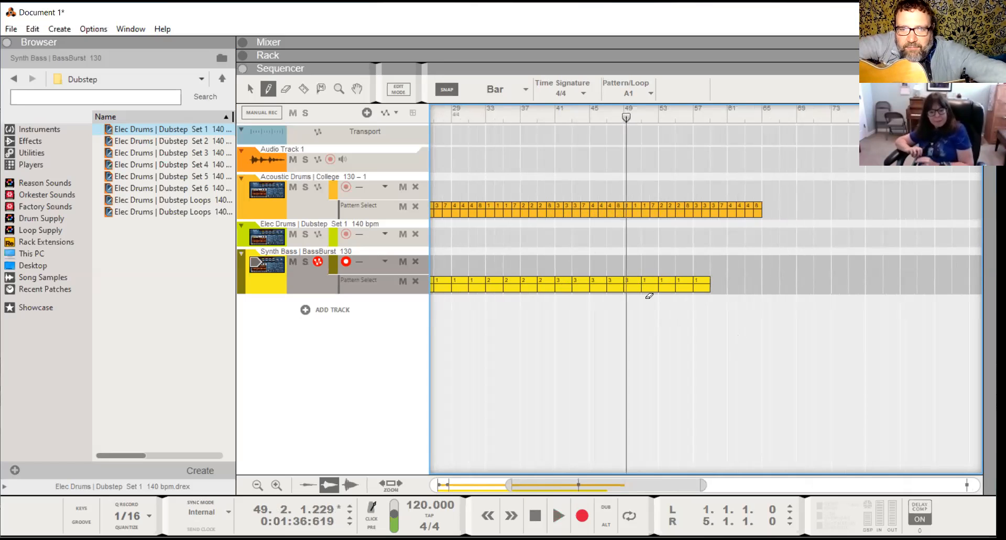
{"action": "key", "text": "e"}
{"action": "left_click", "coordinate": [634, 283]}
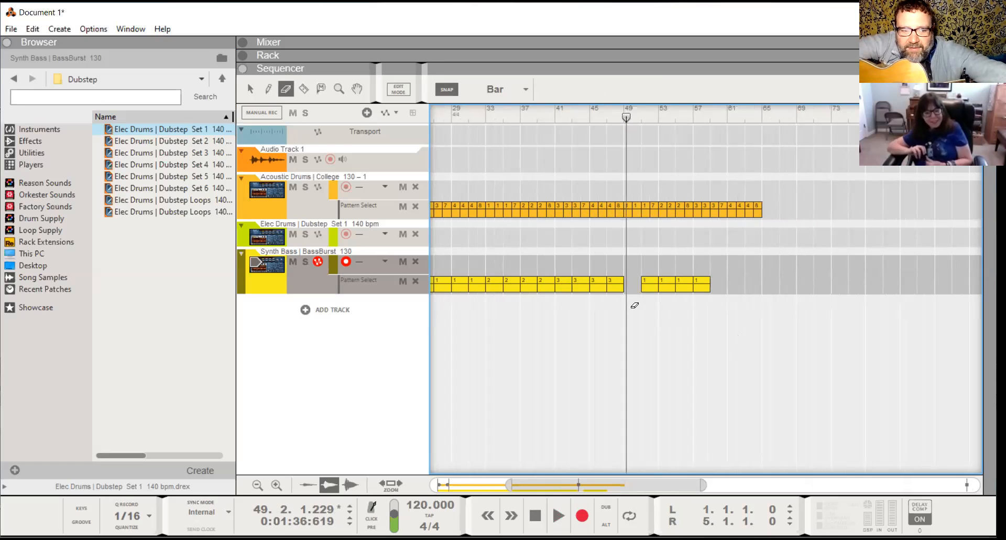
{"action": "key", "text": "q"}
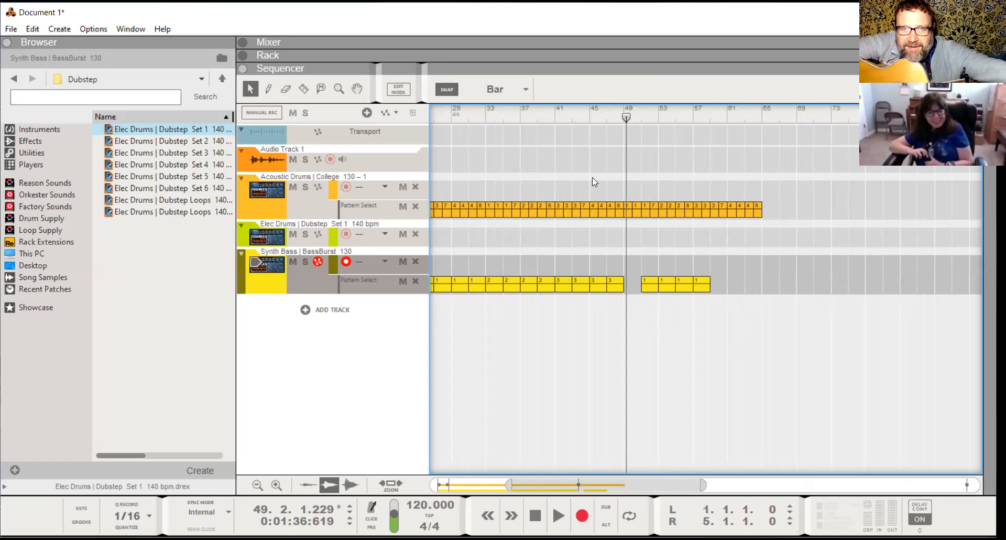
Draw Pattern/Loop 1 clips in the bass lane's gap at bar 49 and across bars 59 to 64, and return to the song start.
{"action": "left_click", "coordinate": [268, 89]}
{"action": "left_click", "coordinate": [628, 282]}
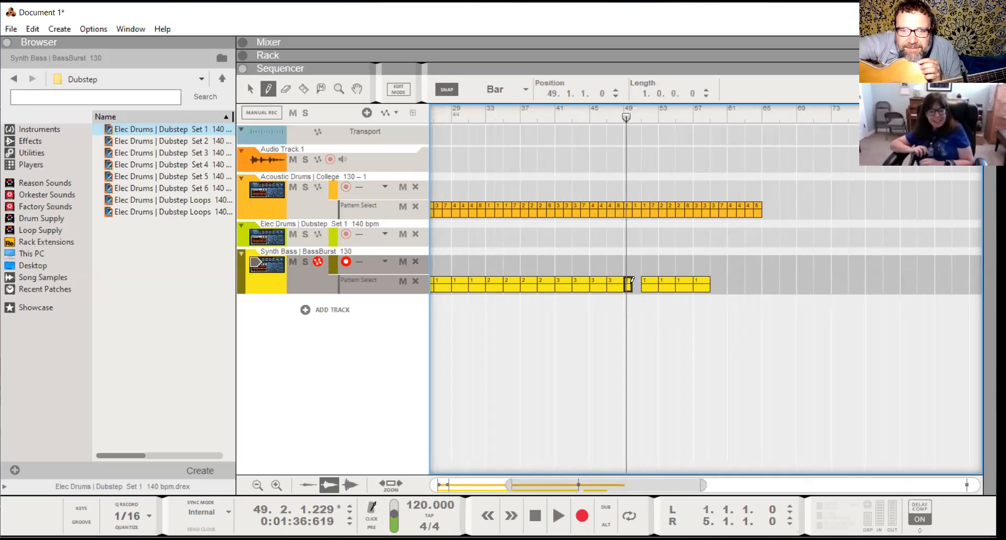
{"action": "left_click", "coordinate": [720, 280]}
{"action": "left_click", "coordinate": [732, 281]}
{"action": "left_click_drag", "start_coordinate": [737, 281], "coordinate": [747, 281]}
{"action": "left_click", "coordinate": [754, 281]}
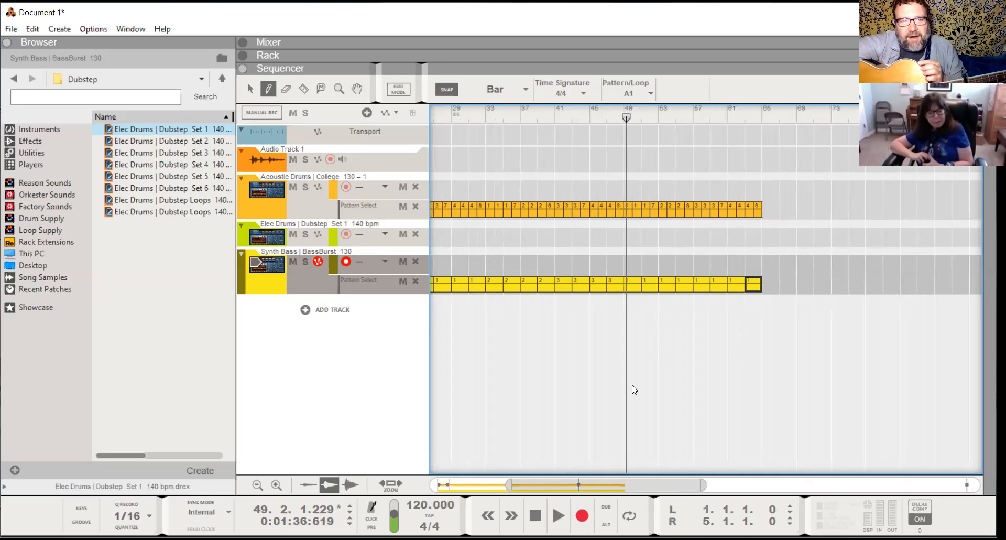
{"action": "left_click", "coordinate": [535, 516]}
{"action": "left_click", "coordinate": [535, 515]}
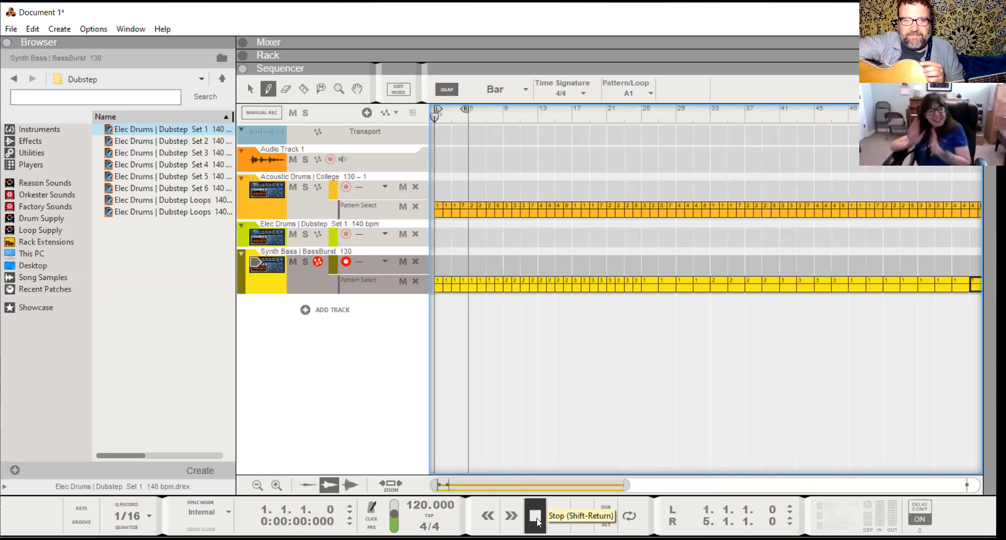
Add a Dr. Octo Rex Loop Player track below the bass track and create a Pattern/Loop lane on it.
{"action": "left_click", "coordinate": [307, 315]}
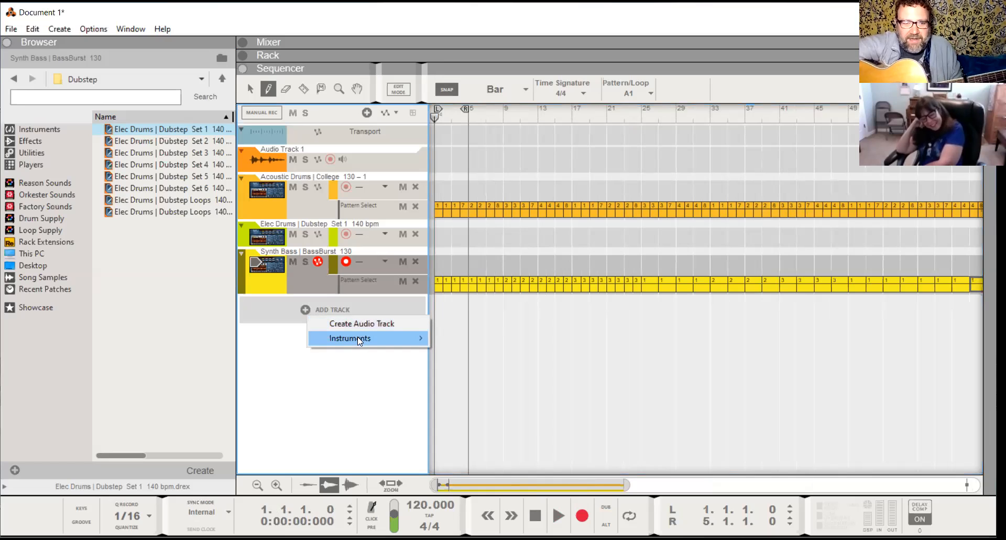
{"action": "mouse_move", "coordinate": [358, 338]}
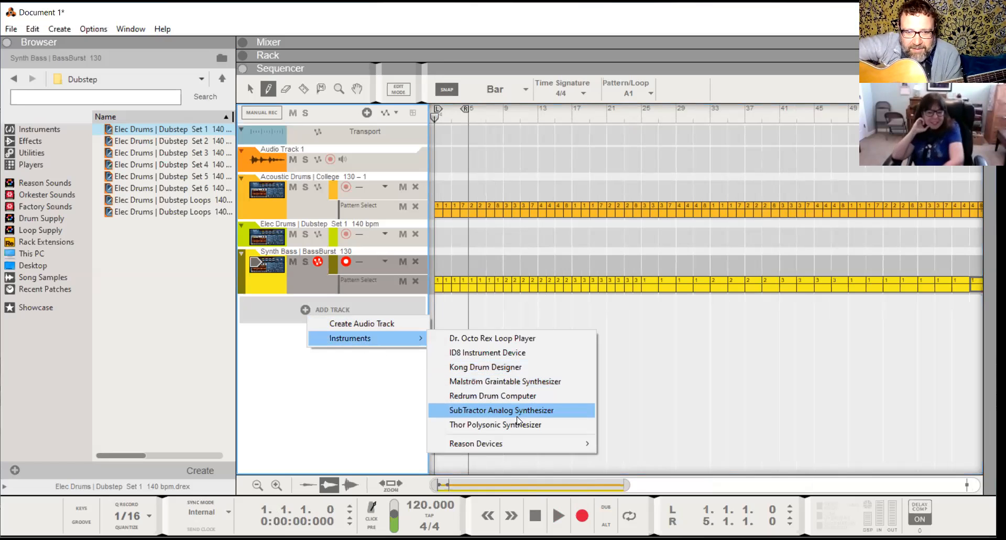
{"action": "left_click", "coordinate": [521, 338]}
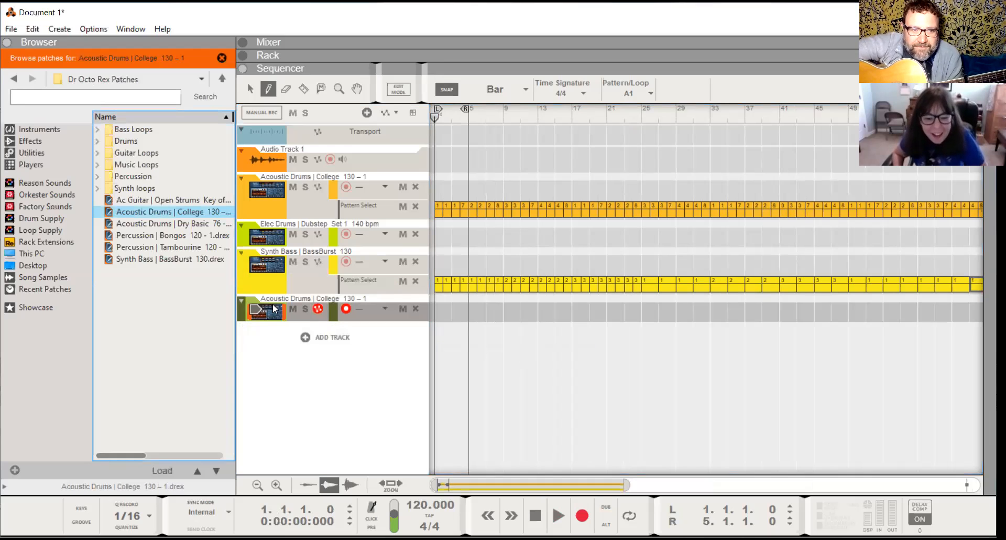
{"action": "right_click", "coordinate": [288, 310]}
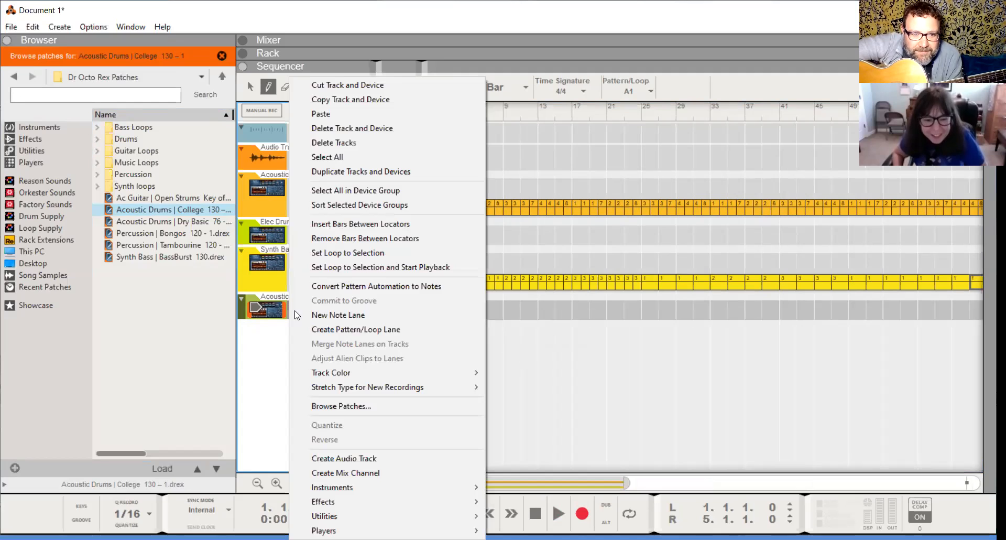
{"action": "left_click", "coordinate": [327, 333]}
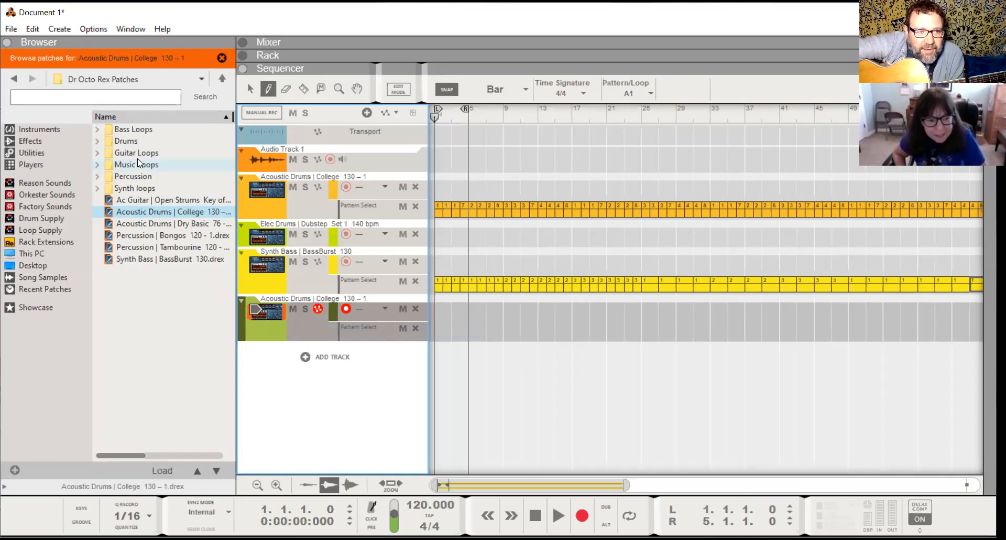
Load the Synth | AcidSquelch 128 patch from the Synth loops folder into the new Dr. OctoRex.
{"action": "left_click", "coordinate": [137, 189]}
{"action": "left_click", "coordinate": [167, 475]}
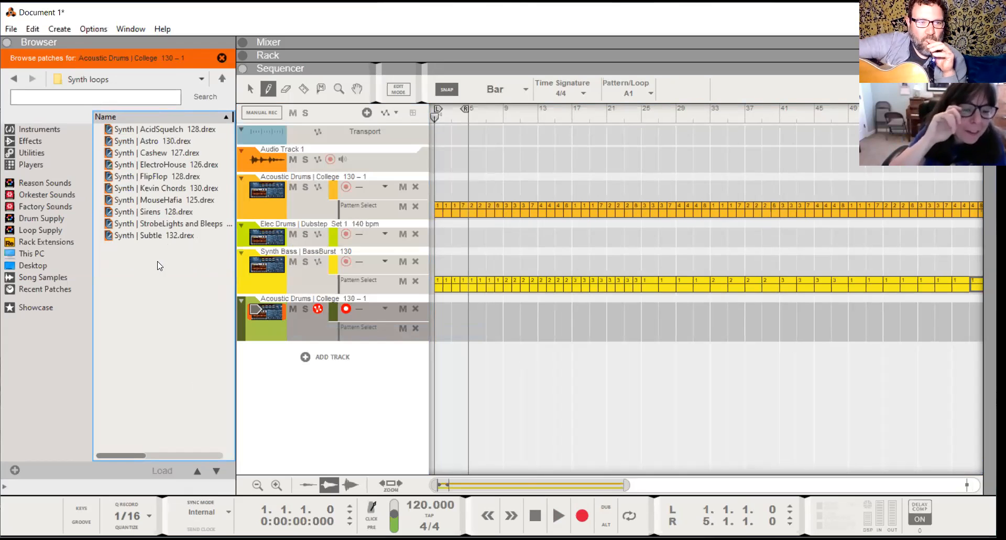
{"action": "left_click", "coordinate": [132, 129]}
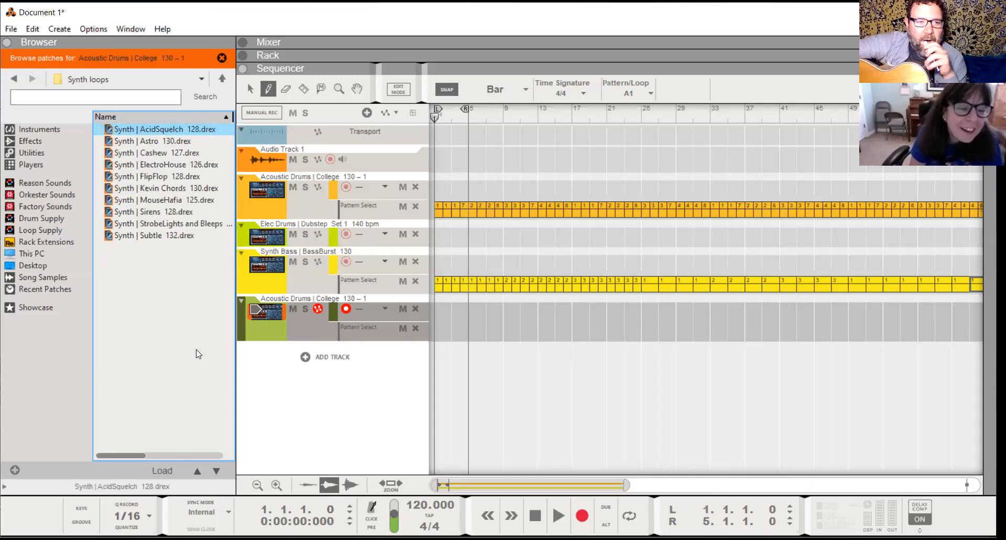
{"action": "left_click", "coordinate": [166, 471]}
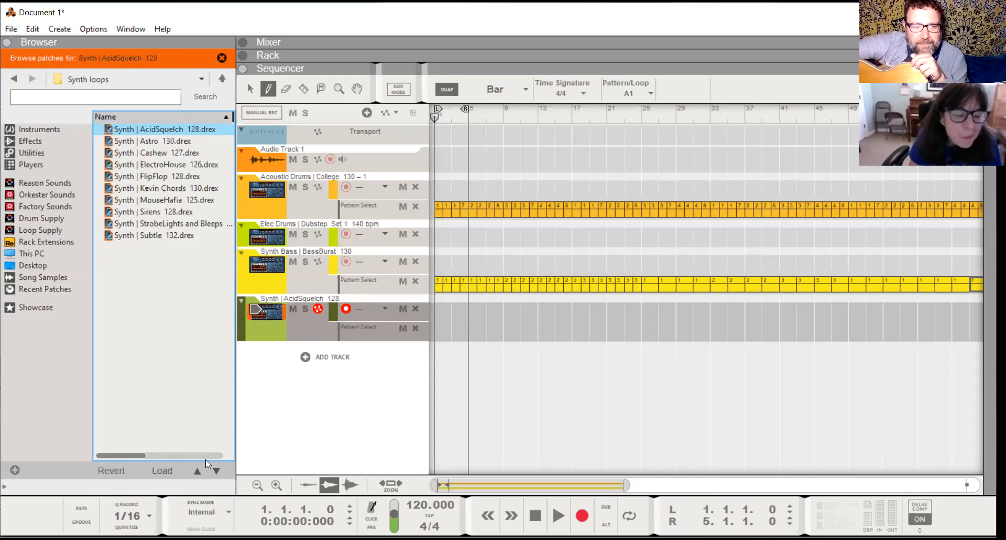
Show the rack and audition loops 1, 2 and 3 of the AcidSquelch patch.
{"action": "key", "text": "F6"}
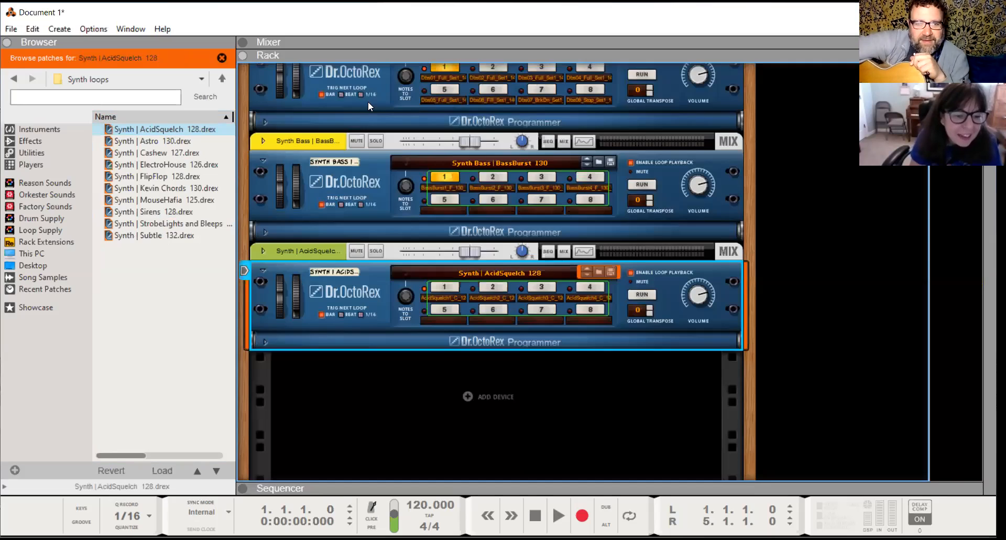
{"action": "left_click", "coordinate": [439, 288]}
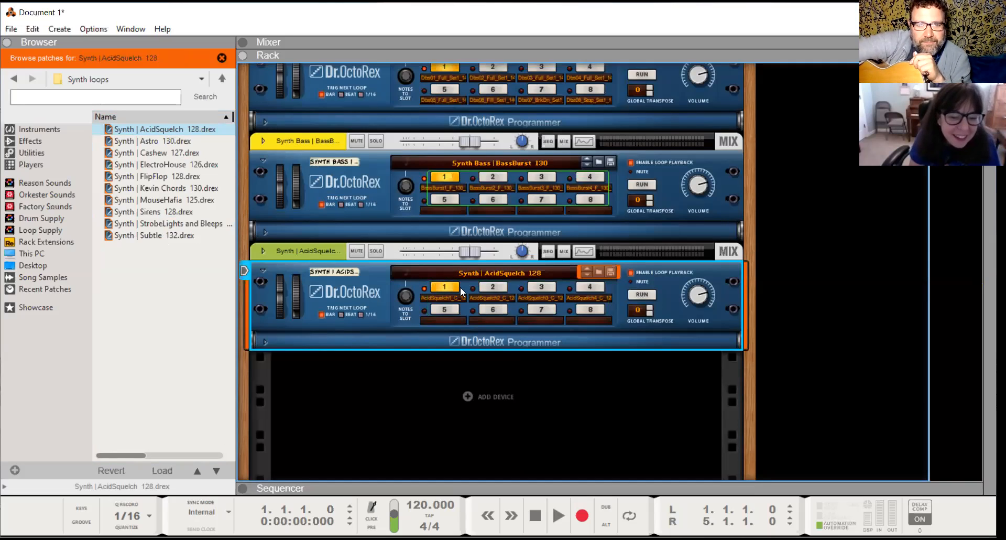
{"action": "left_click", "coordinate": [643, 294]}
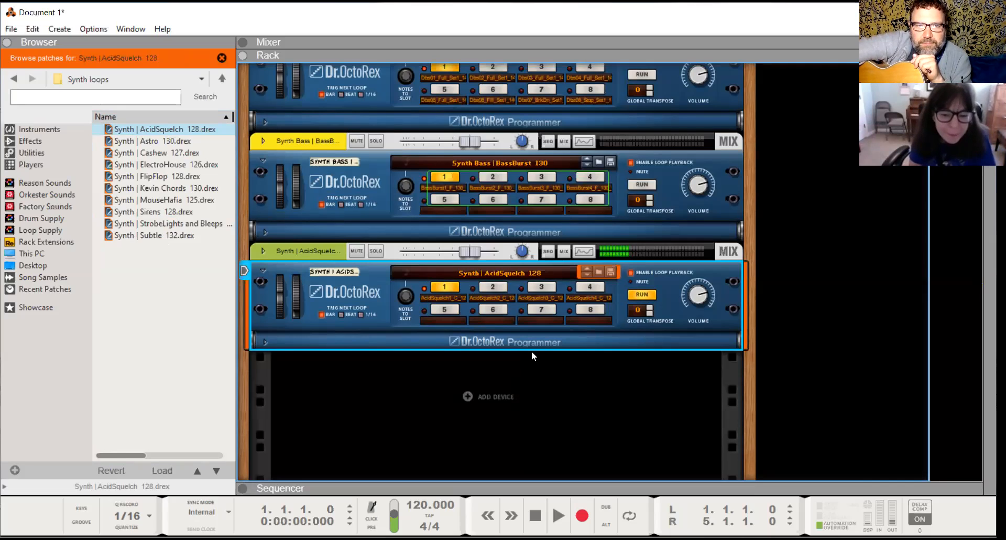
{"action": "left_click", "coordinate": [501, 289]}
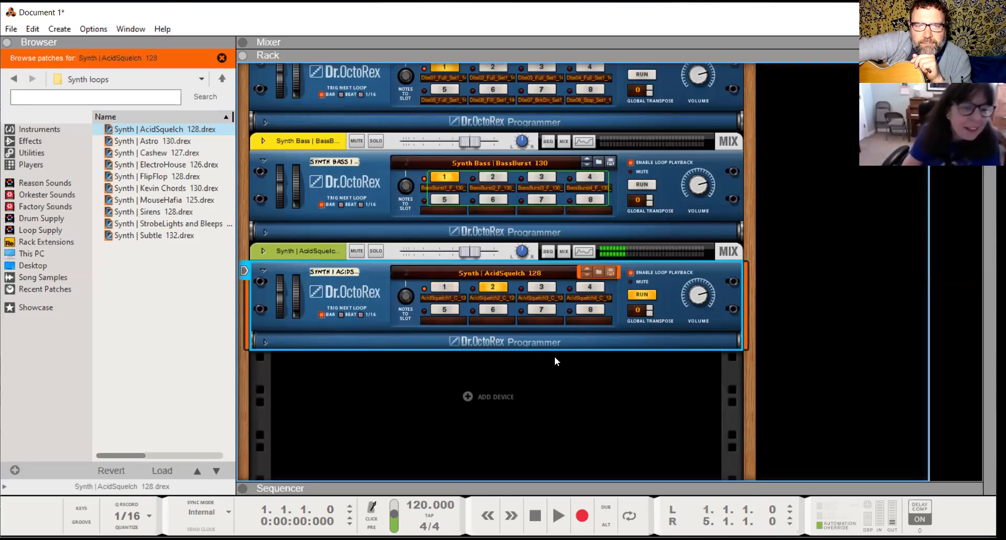
{"action": "left_click", "coordinate": [545, 296]}
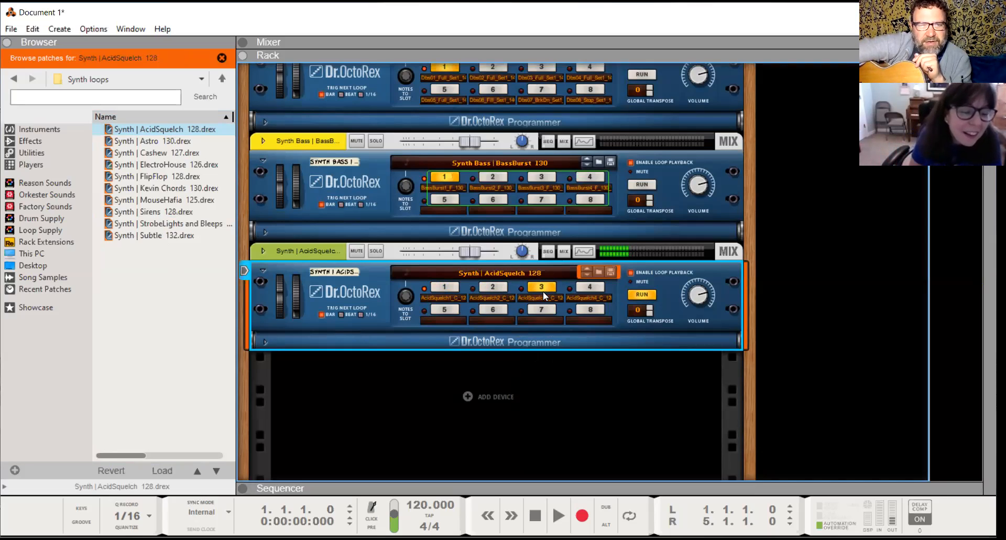
Load the Synth | ElectroHouse 126 patch into the new Dr. OctoRex and audition its loop 1.
{"action": "left_click", "coordinate": [159, 165]}
{"action": "left_click", "coordinate": [163, 470]}
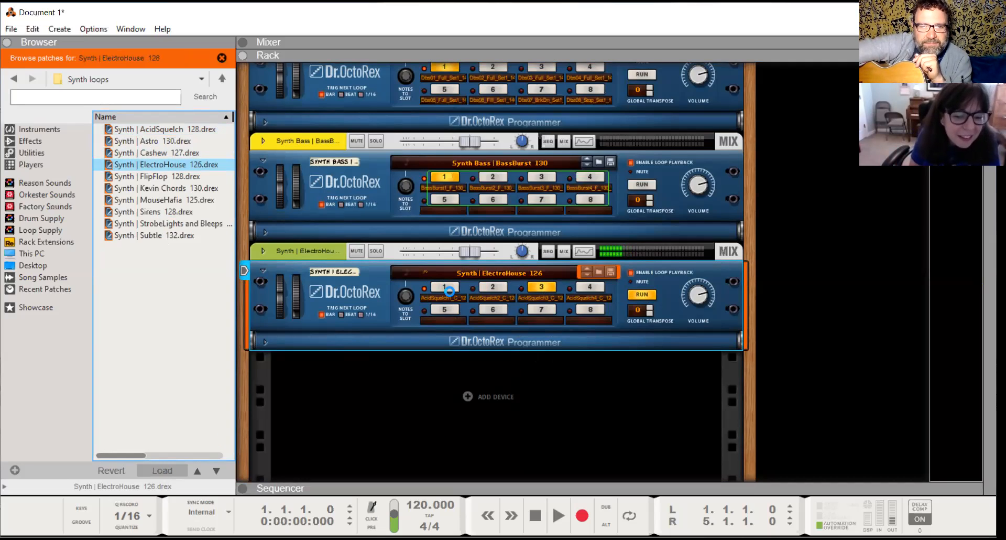
{"action": "left_click", "coordinate": [450, 288]}
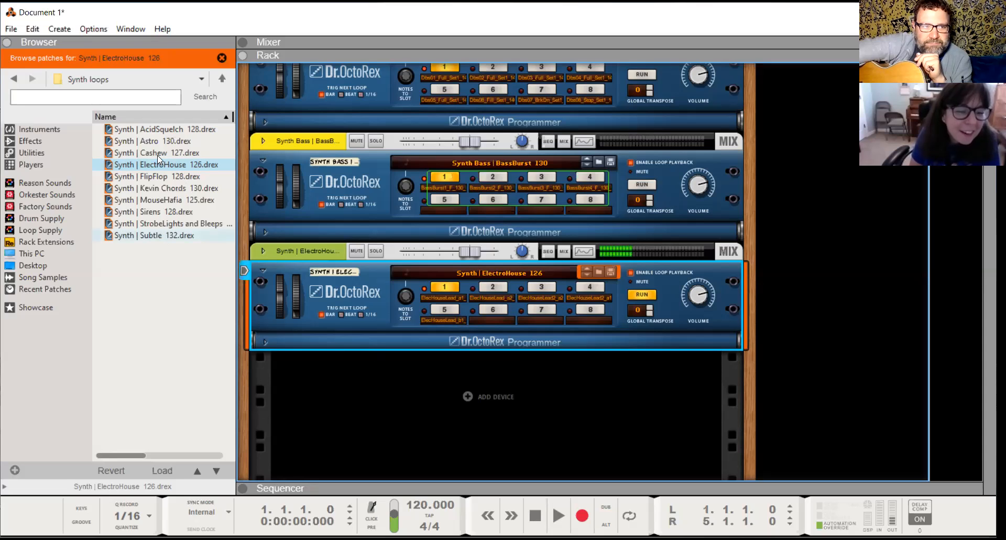
Audition the Synth | Astro 130 patch, stop its loop playback, and load Synth | Cashew 127 instead.
{"action": "left_click", "coordinate": [149, 141]}
{"action": "left_click", "coordinate": [153, 471]}
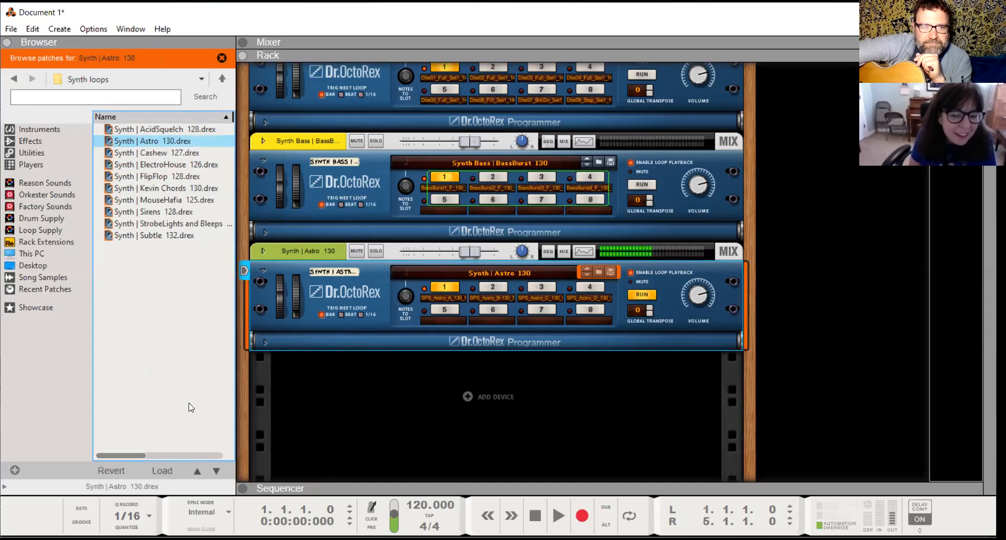
{"action": "left_click", "coordinate": [538, 516]}
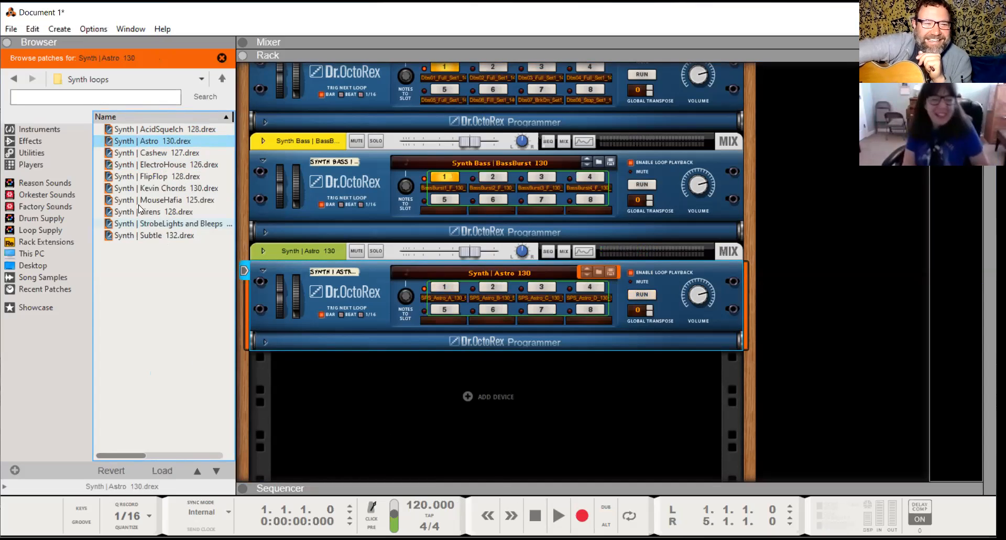
{"action": "left_click", "coordinate": [151, 155]}
{"action": "left_click", "coordinate": [167, 474]}
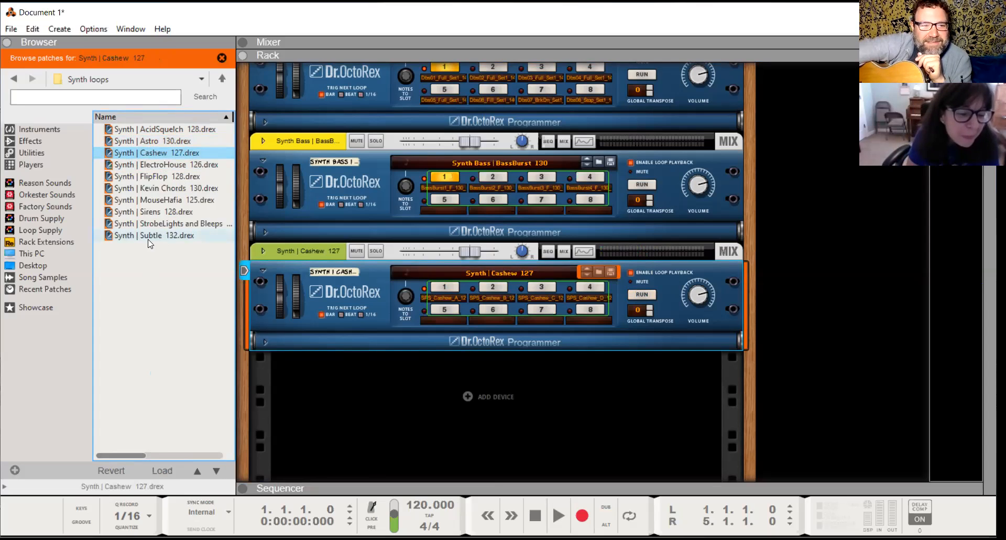
Load the Synth | Sirens 128 patch into the new Dr. OctoRex and audition its loops 1 and 2.
{"action": "left_click", "coordinate": [154, 212]}
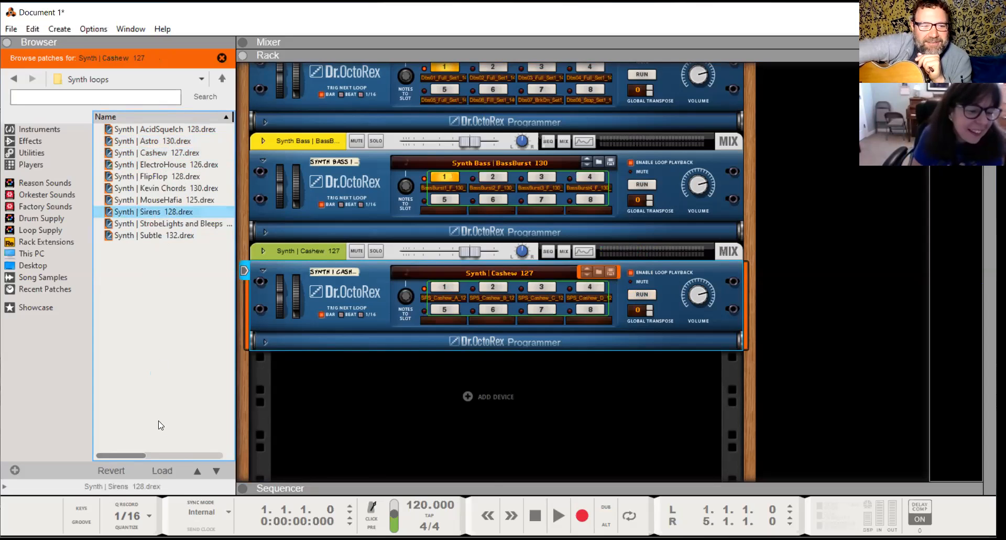
{"action": "left_click", "coordinate": [167, 471]}
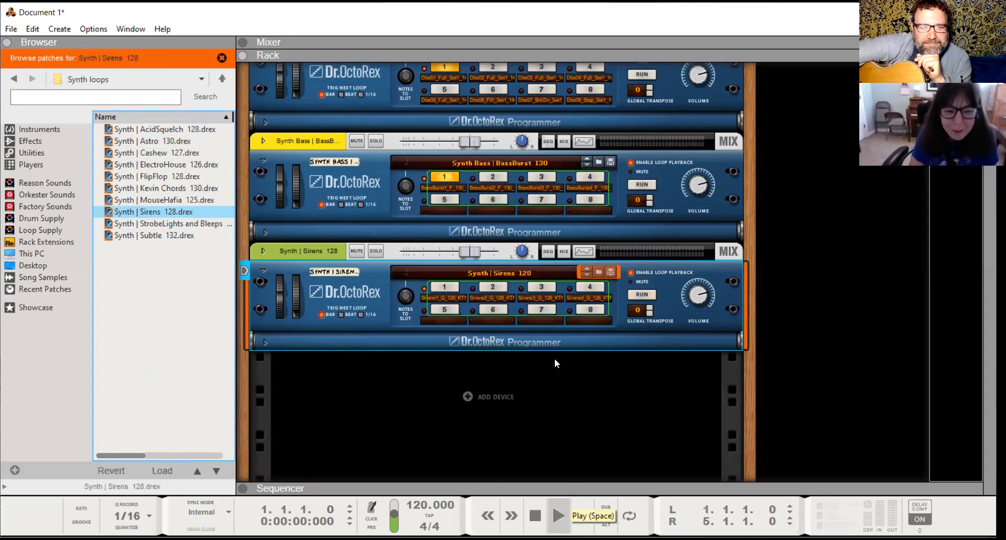
{"action": "left_click", "coordinate": [556, 295]}
{"action": "left_click", "coordinate": [644, 295]}
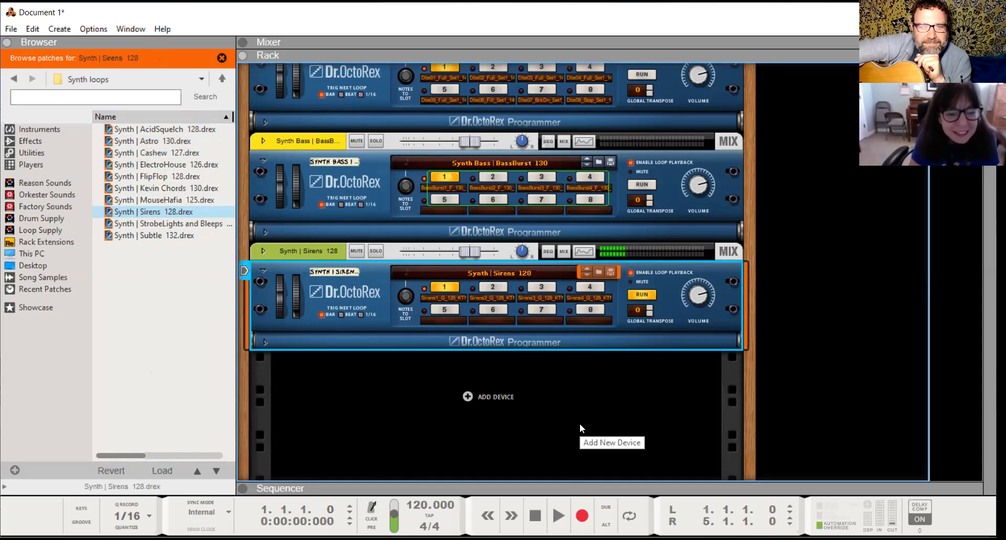
{"action": "left_click", "coordinate": [491, 284]}
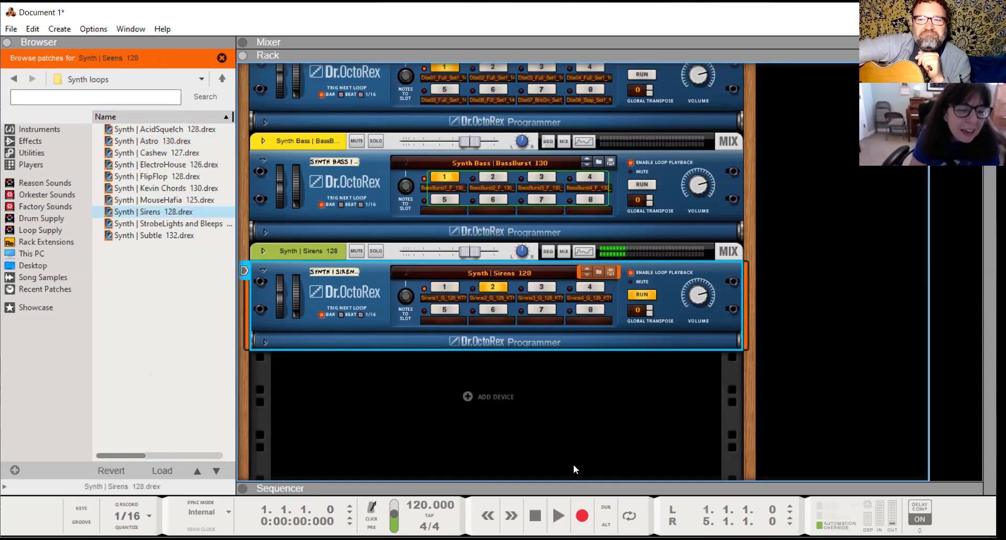
Load the Synth | StrobeLights and Bleeps 130-140 patch, audition its loop 1, and stop the loop playback.
{"action": "left_click", "coordinate": [162, 223]}
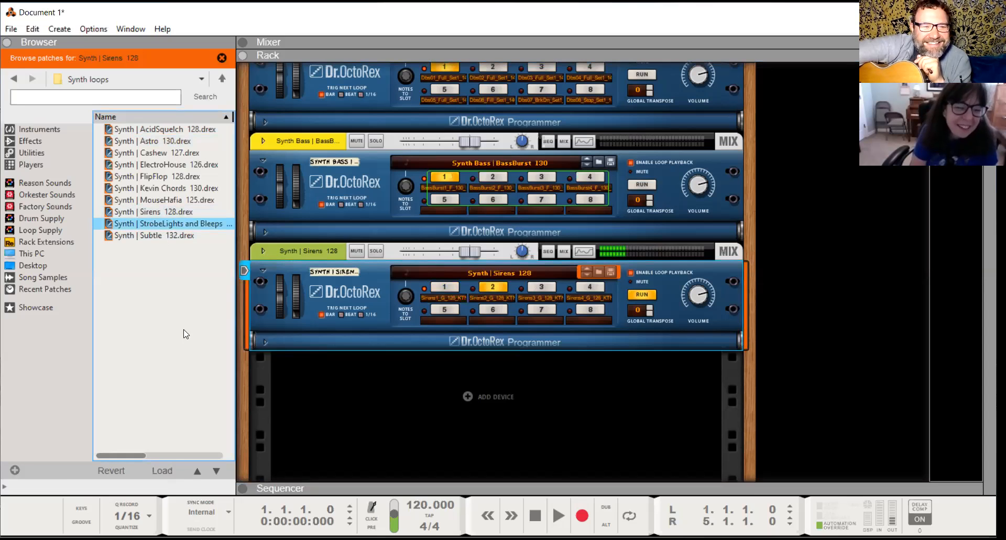
{"action": "left_click", "coordinate": [161, 470]}
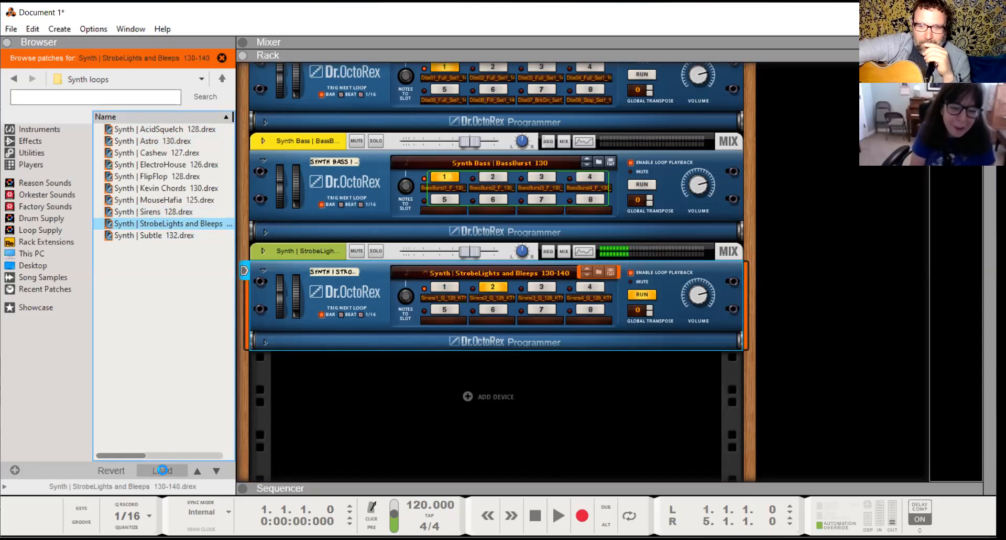
{"action": "left_click", "coordinate": [443, 288]}
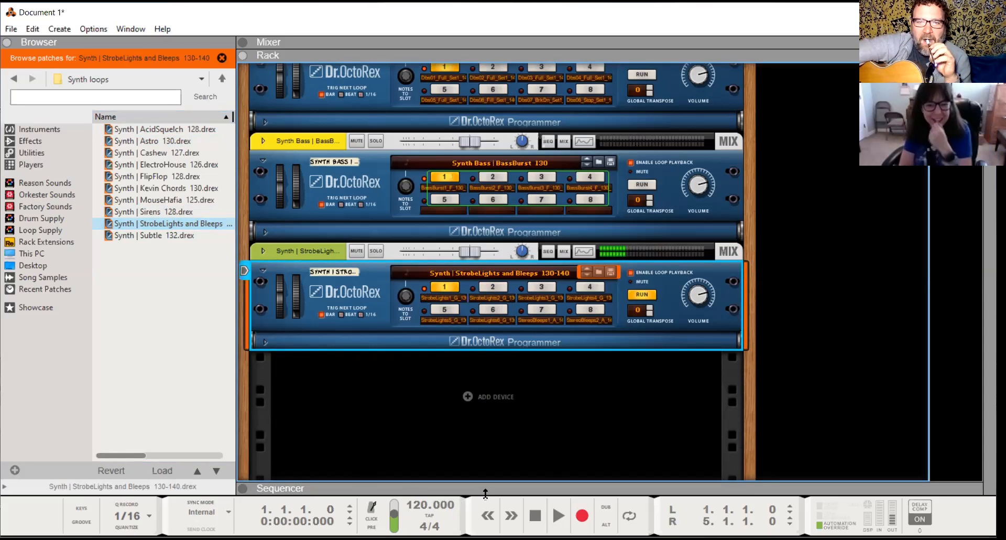
{"action": "left_click", "coordinate": [535, 515]}
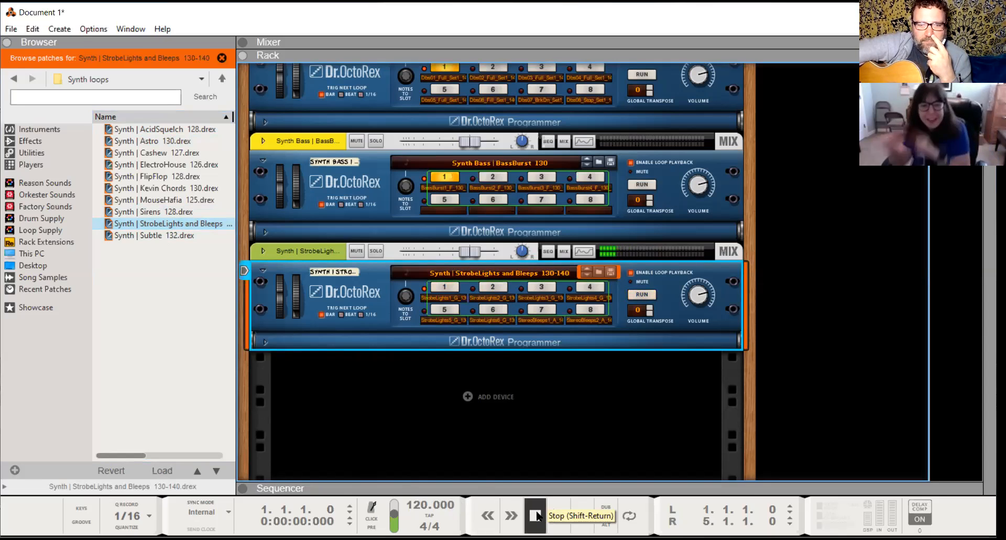
Play the song and audition loops 1 through 8 of the Synth | StrobeLights and Bleeps patch against it, and stop playback.
{"action": "left_click", "coordinate": [560, 520]}
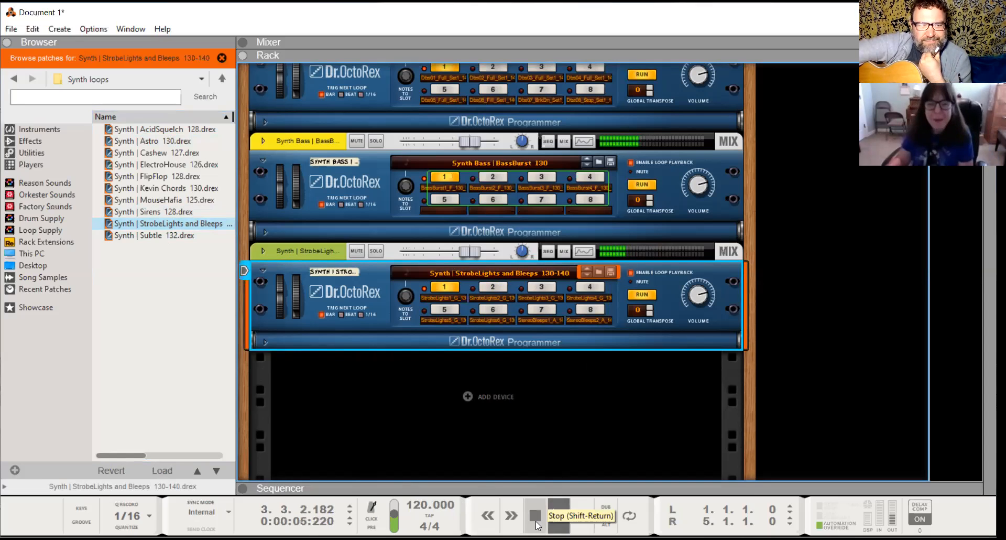
{"action": "left_click", "coordinate": [493, 288]}
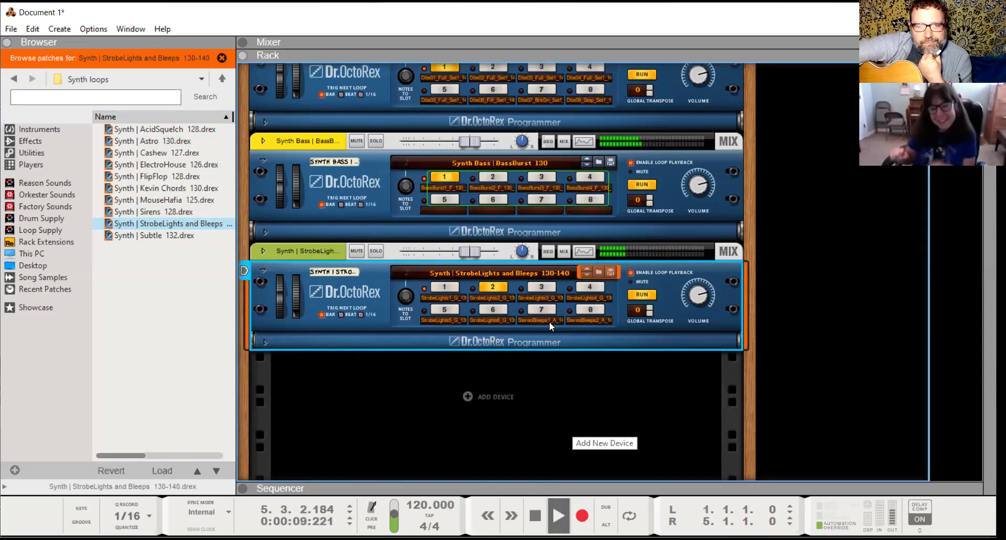
{"action": "left_click", "coordinate": [543, 288]}
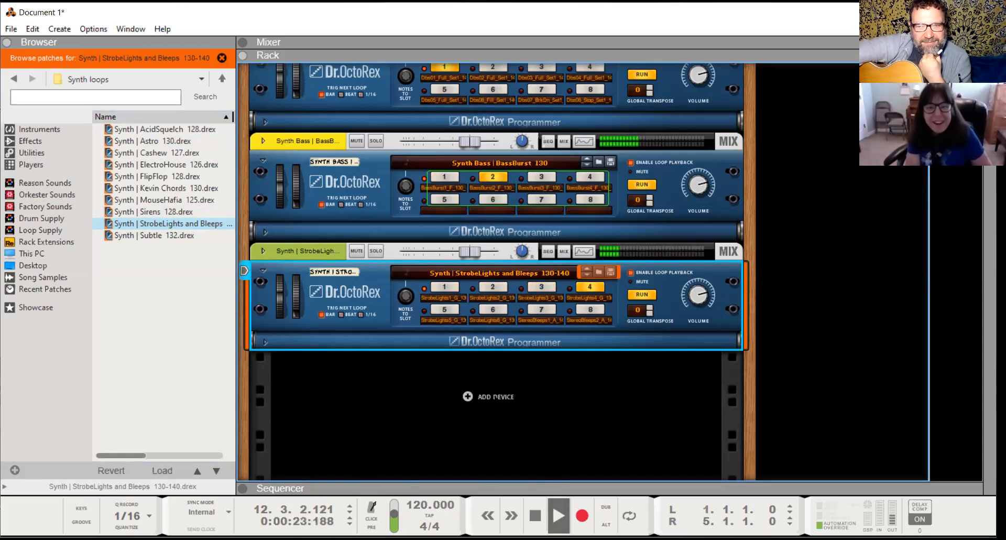
{"action": "left_click", "coordinate": [449, 313]}
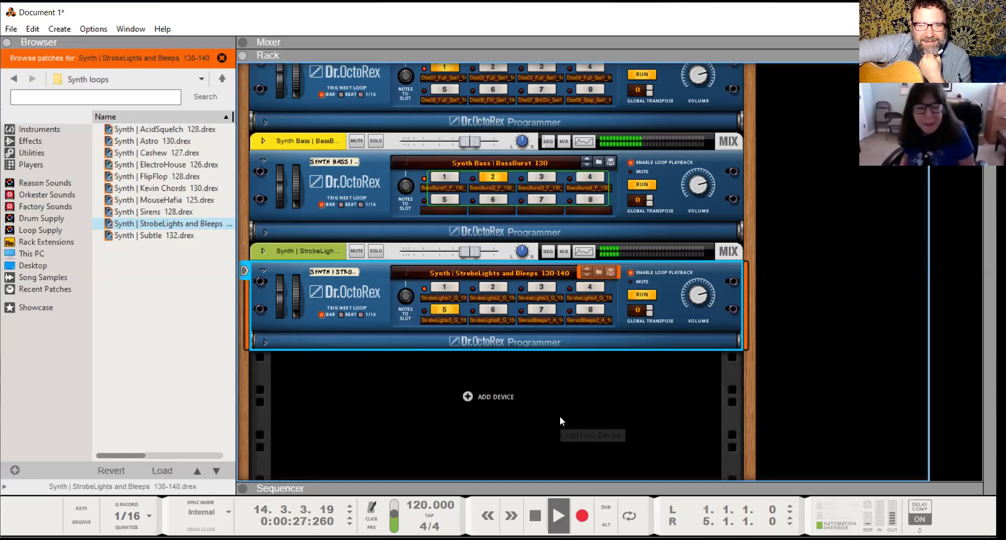
{"action": "left_click", "coordinate": [492, 310]}
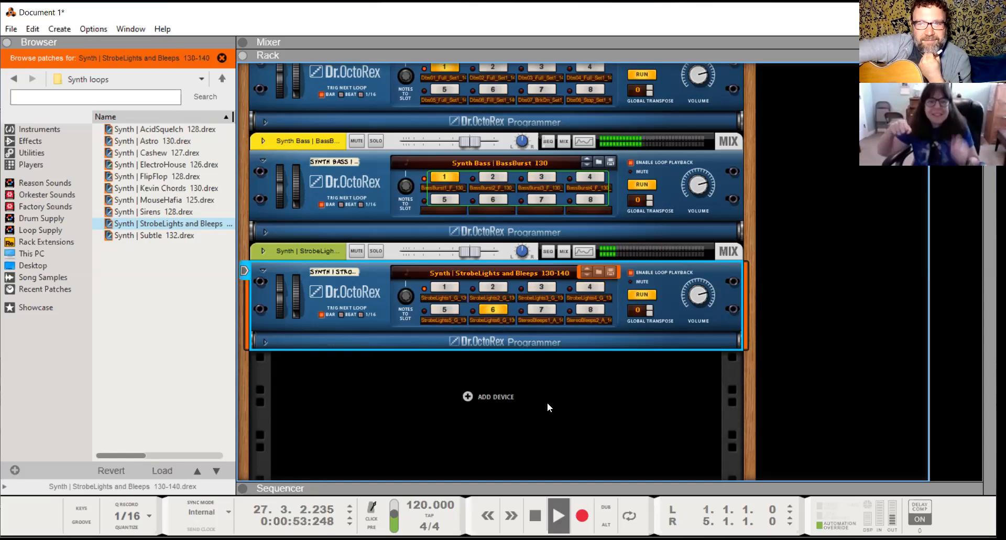
{"action": "left_click", "coordinate": [543, 310]}
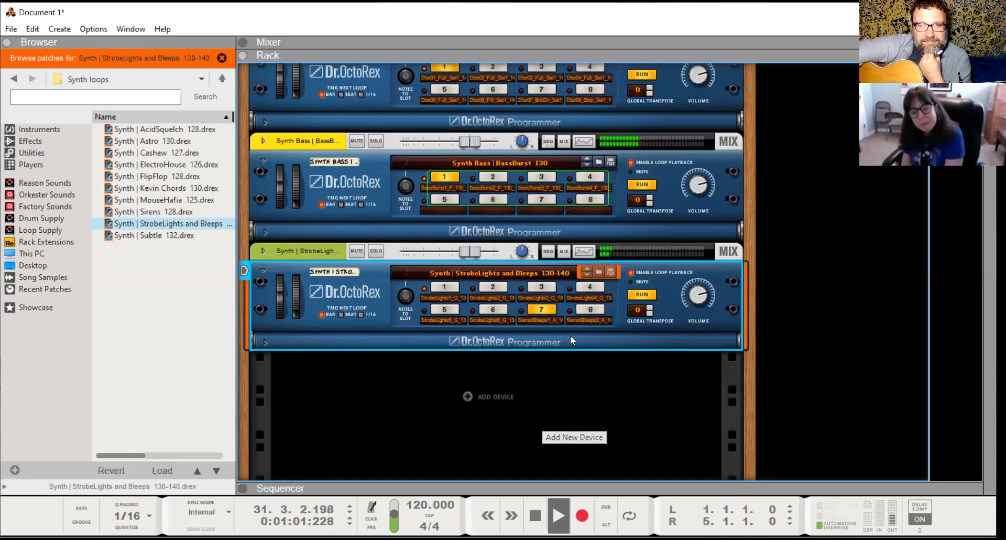
{"action": "left_click", "coordinate": [592, 309]}
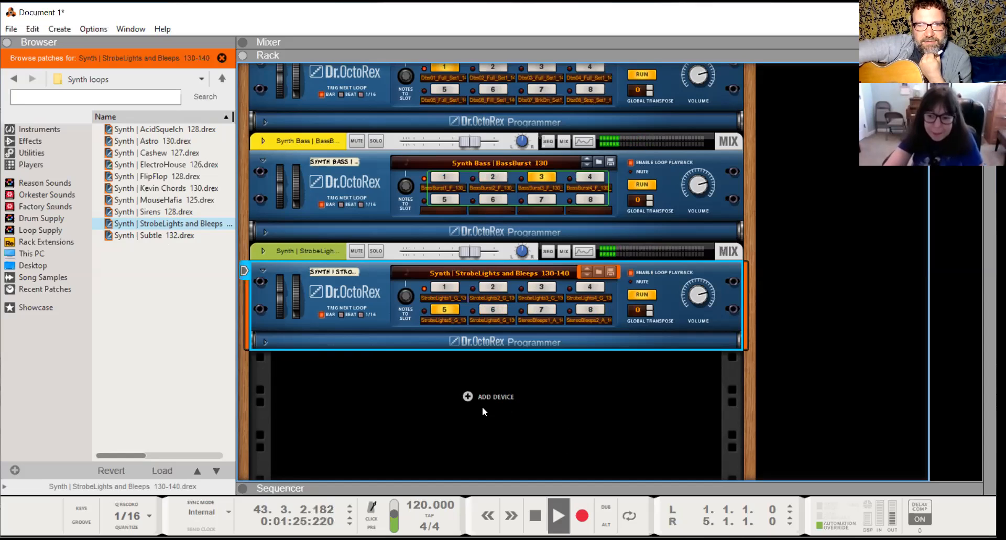
{"action": "left_click", "coordinate": [537, 511]}
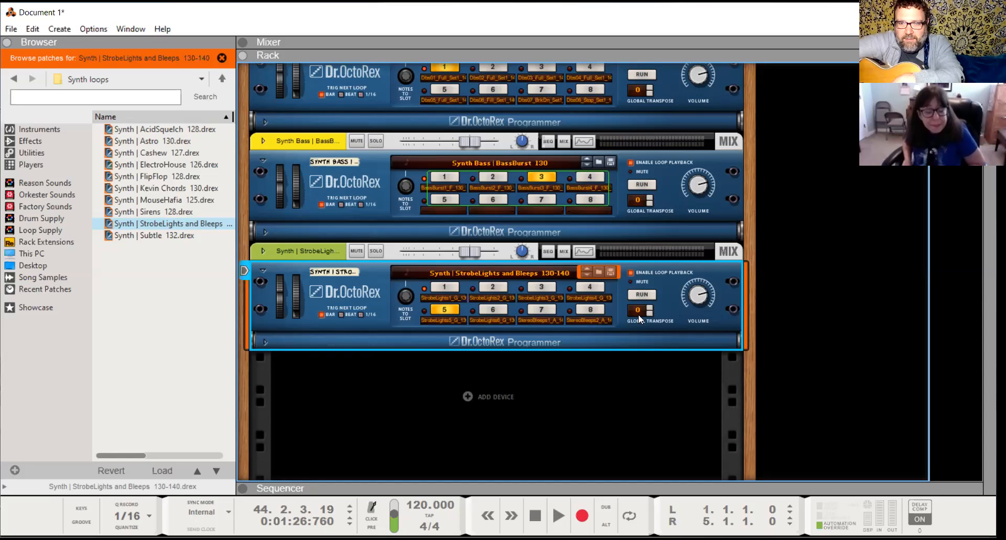
Run StrobeLights loop 1 on its own, and replay the song from the start with loop 1 selected.
{"action": "left_click", "coordinate": [438, 290]}
{"action": "left_click", "coordinate": [640, 294]}
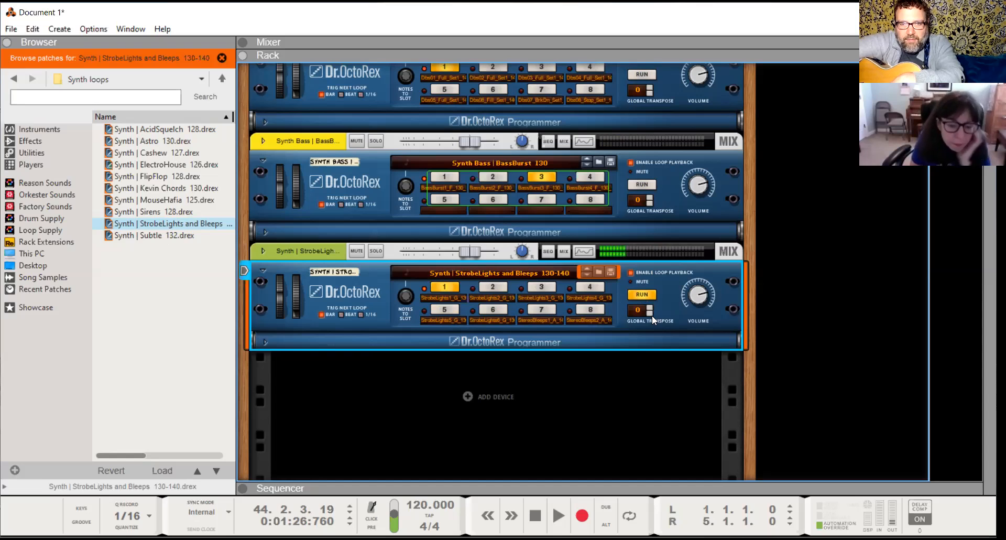
{"action": "left_click", "coordinate": [539, 518]}
{"action": "left_click", "coordinate": [558, 515]}
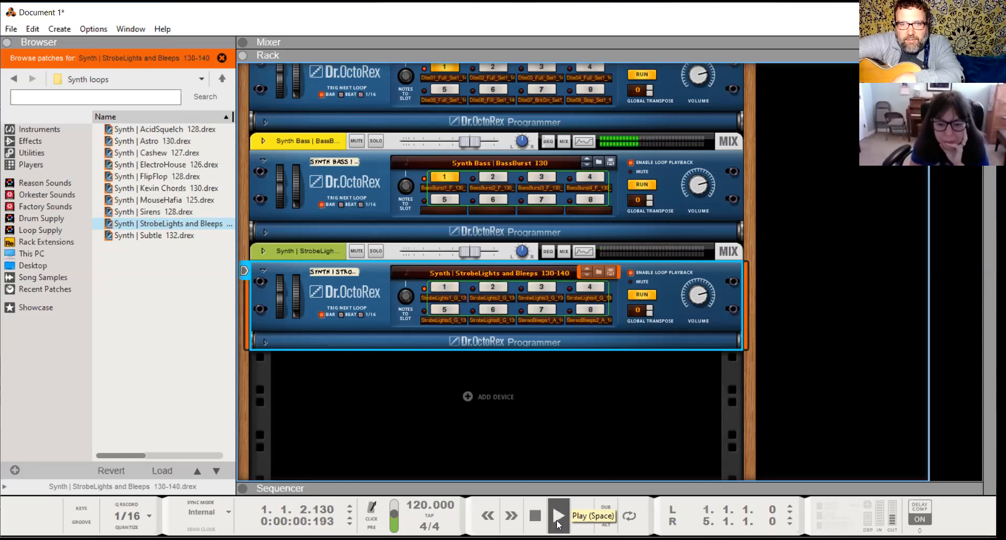
{"action": "left_click", "coordinate": [445, 288]}
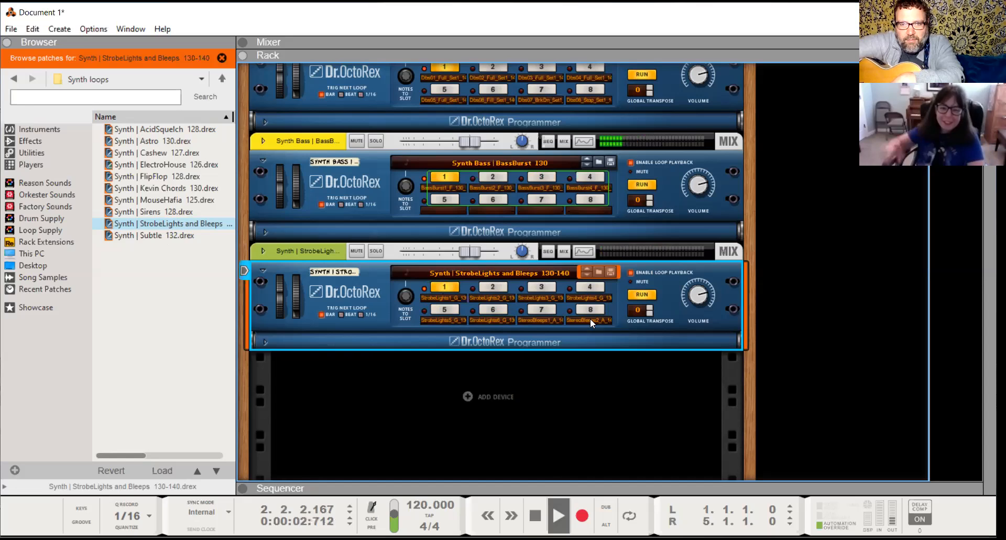
Try a global transpose of -5 on the StrobeLights Dr. OctoRex during playback, and return it to 0.
{"action": "left_click", "coordinate": [649, 313]}
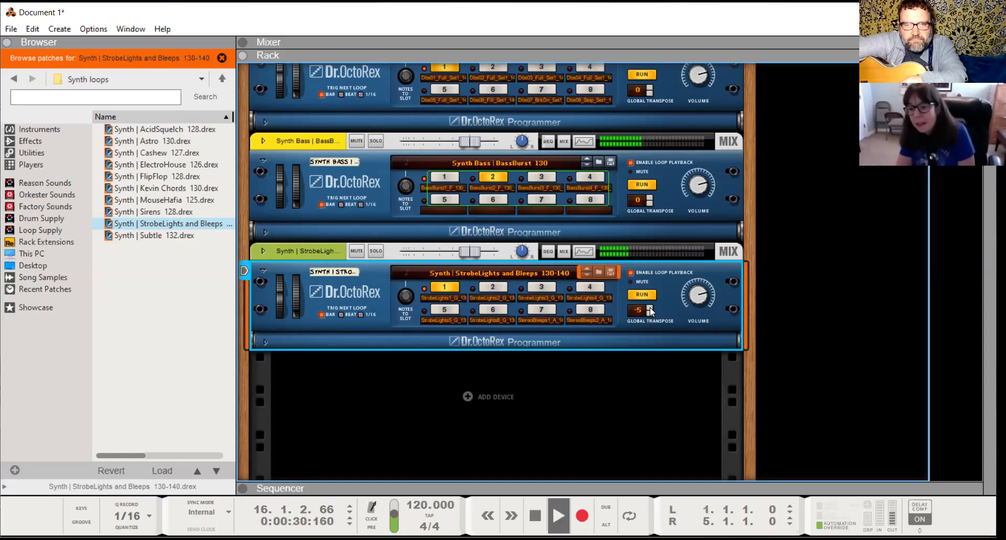
{"action": "left_click", "coordinate": [650, 307]}
{"action": "left_click", "coordinate": [649, 306]}
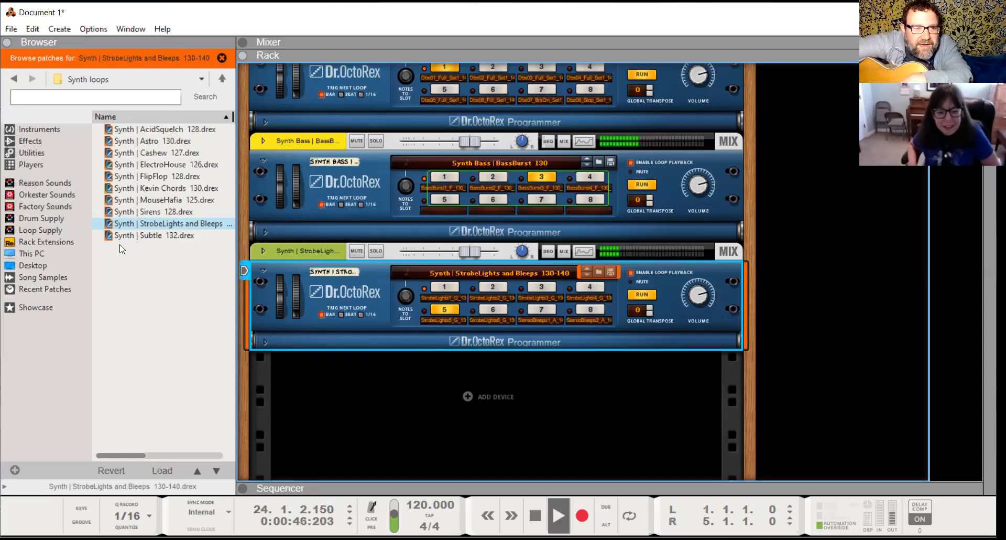
Load the Music Loops | Downtempo Guitar 90 bpm patch from the Music Loops folder in place of the StrobeLights patch.
{"action": "left_click", "coordinate": [222, 79]}
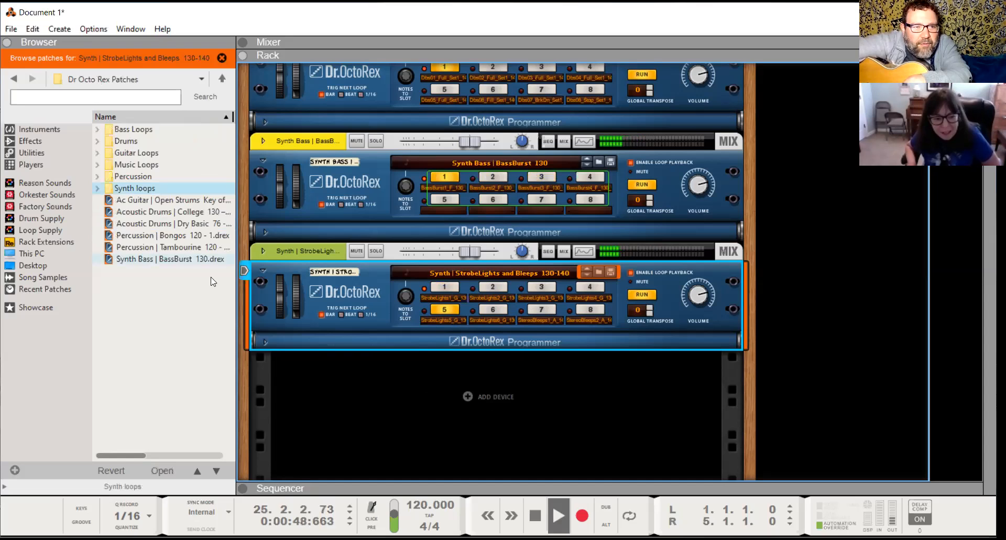
{"action": "left_click", "coordinate": [147, 176]}
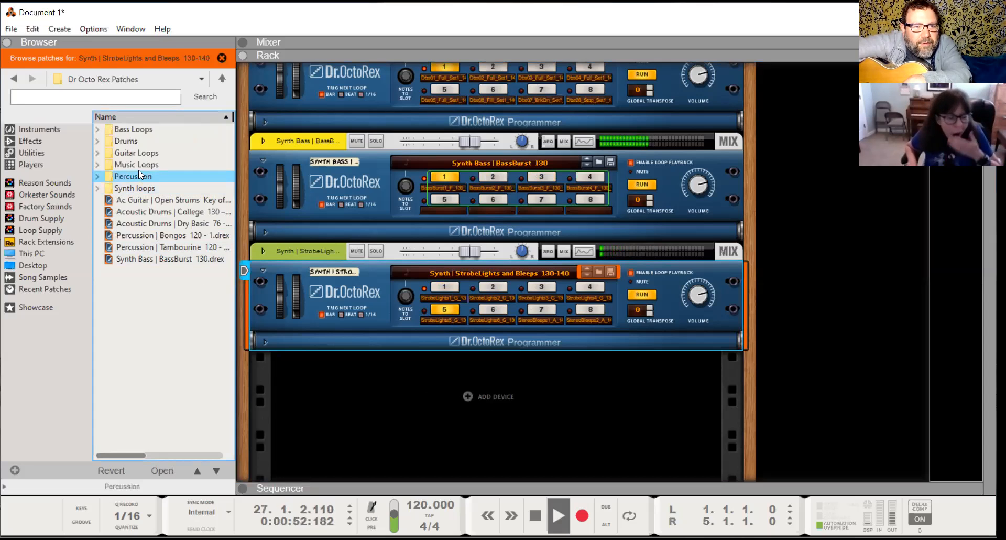
{"action": "double_click", "coordinate": [138, 165]}
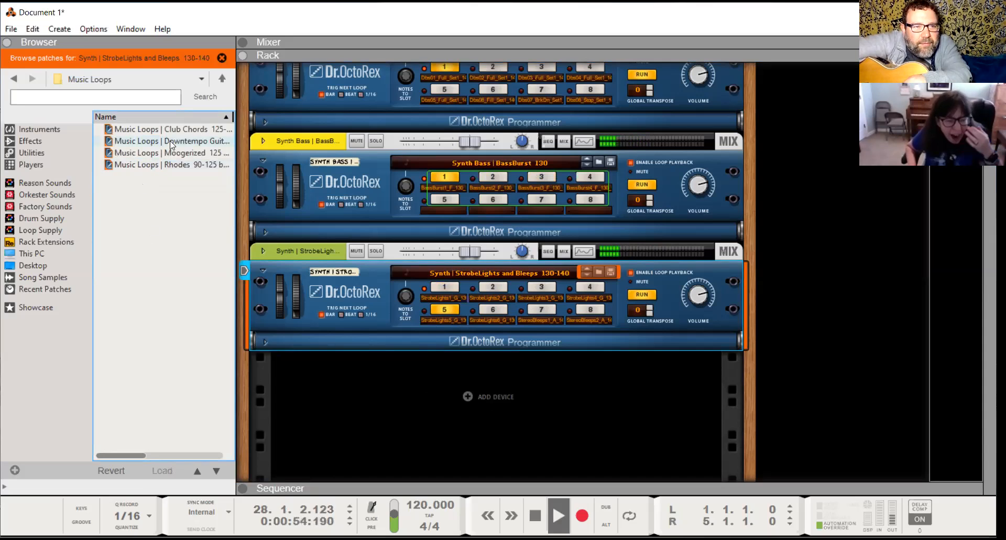
{"action": "left_click", "coordinate": [177, 144]}
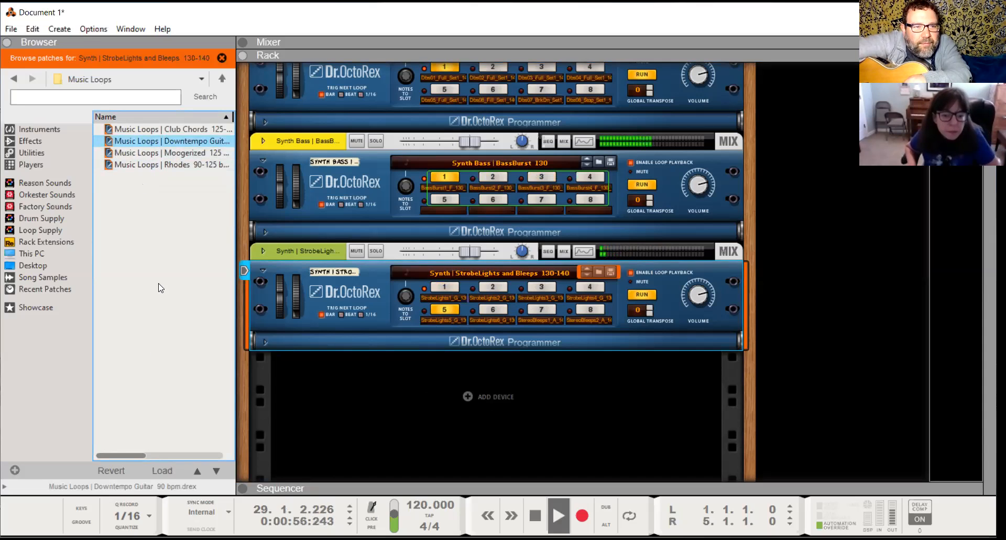
{"action": "left_click", "coordinate": [162, 470]}
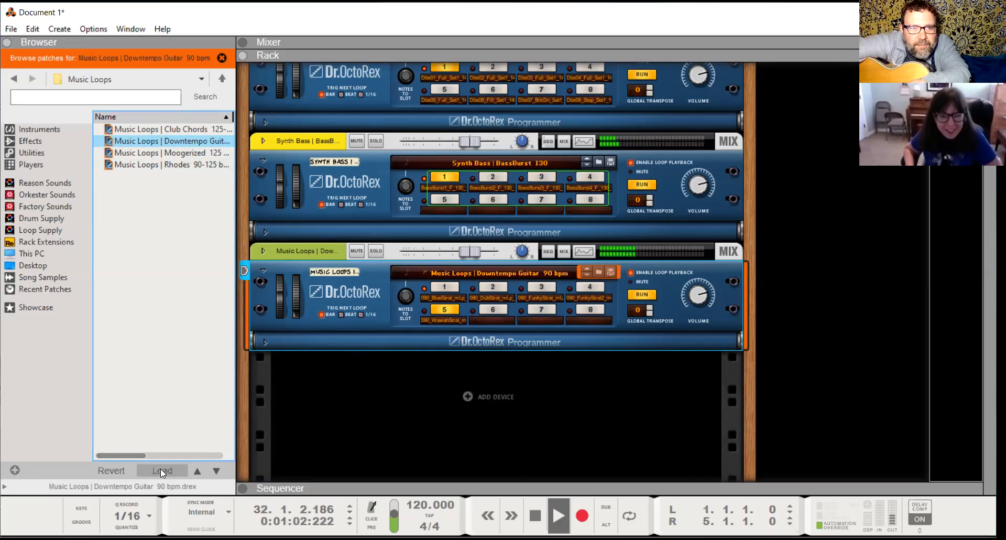
Select loop 1 of the Downtempo Guitar patch and set its global transpose to 2.
{"action": "left_click", "coordinate": [440, 284]}
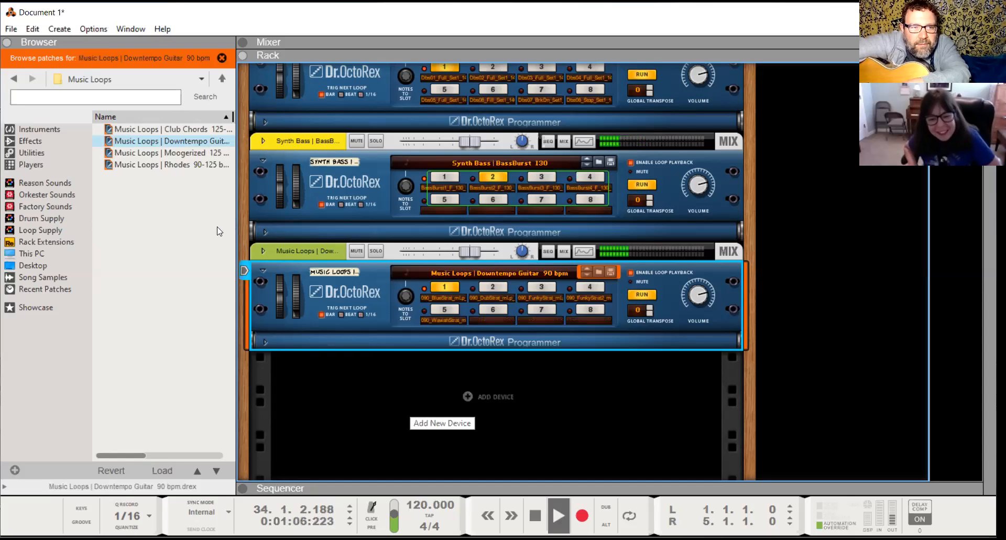
{"action": "left_click", "coordinate": [649, 307]}
{"action": "left_click", "coordinate": [649, 308]}
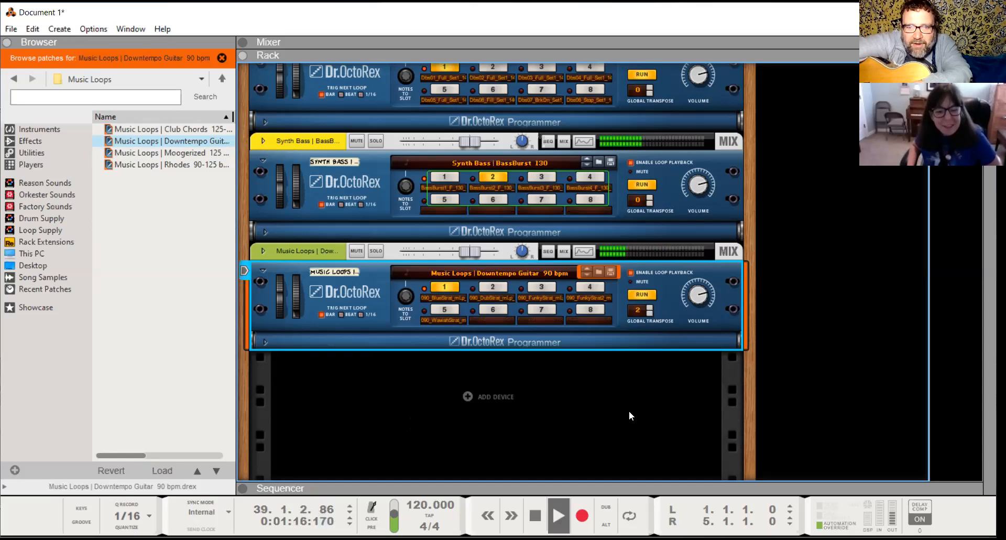
Audition Downtempo Guitar loops 2 through 5 against the playing song, and switch back to loop 1.
{"action": "left_click", "coordinate": [495, 288]}
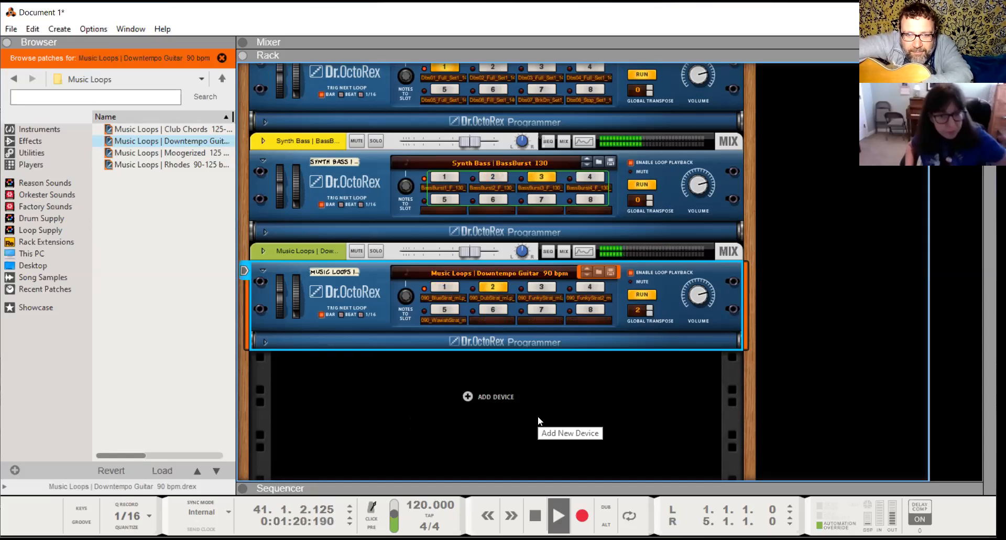
{"action": "left_click", "coordinate": [541, 284]}
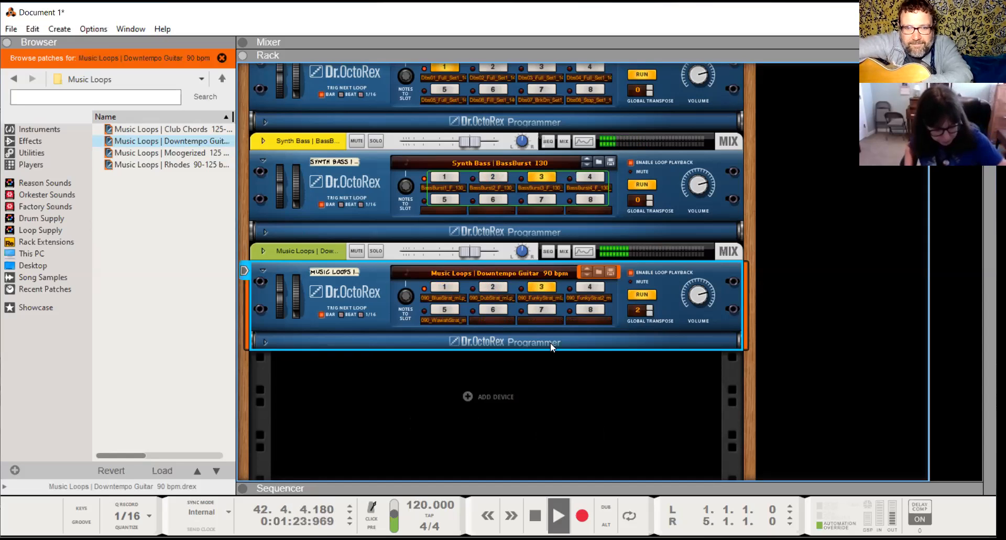
{"action": "left_click", "coordinate": [589, 286]}
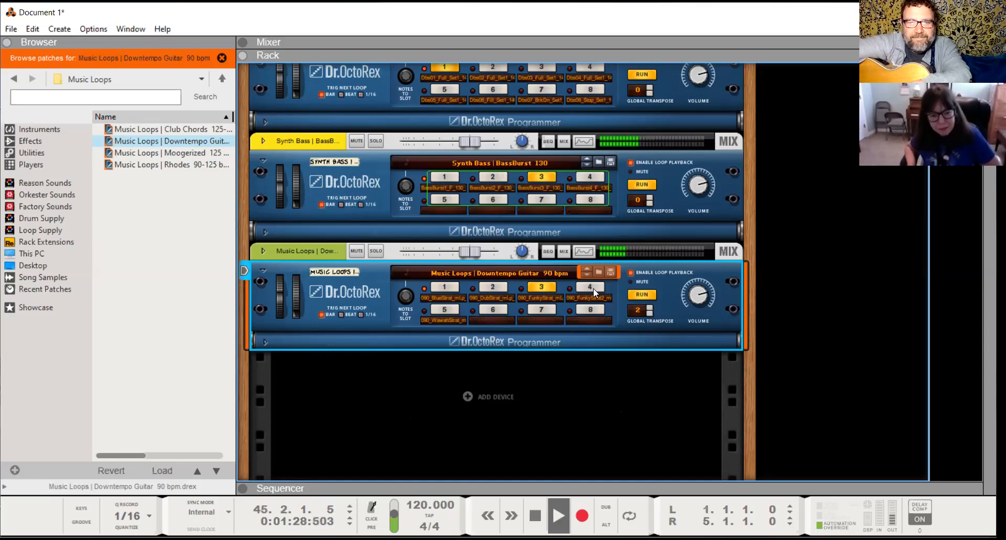
{"action": "left_click", "coordinate": [443, 309]}
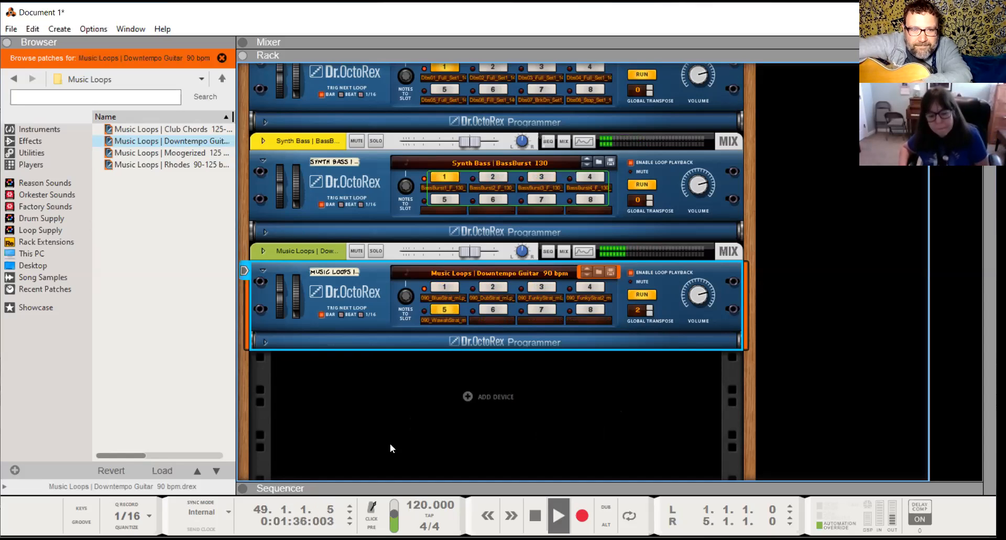
{"action": "left_click", "coordinate": [441, 287]}
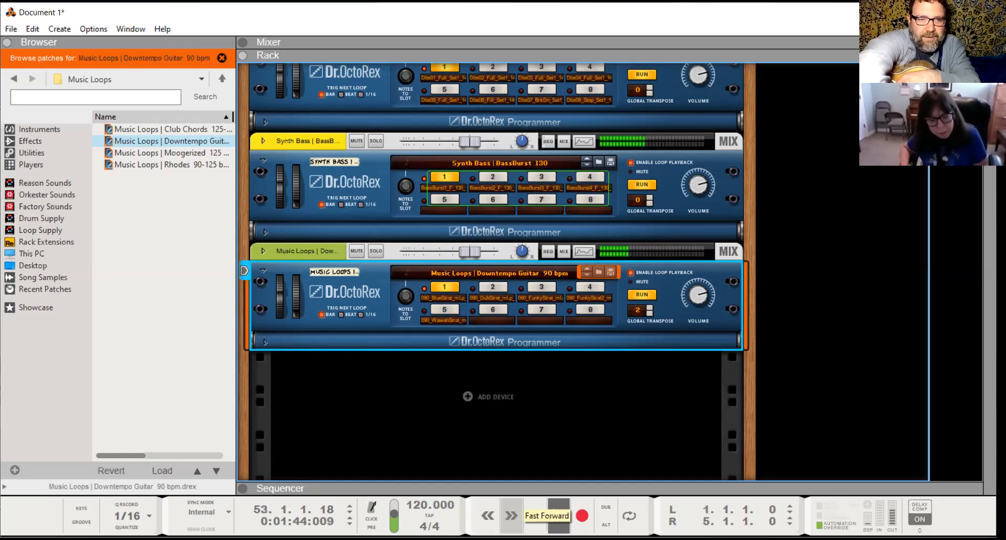
Stop playback and draw Pattern/Loop 1 in the sequencer on the Downtempo Guitar track's Pattern Select lane from bar 17 to bar 33.
{"action": "key", "text": "F7"}
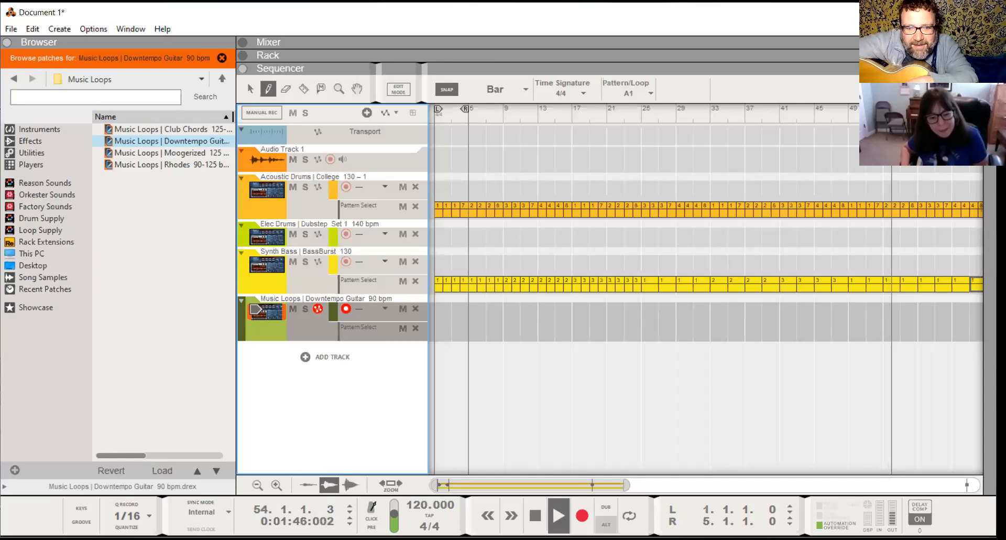
{"action": "left_click", "coordinate": [535, 515]}
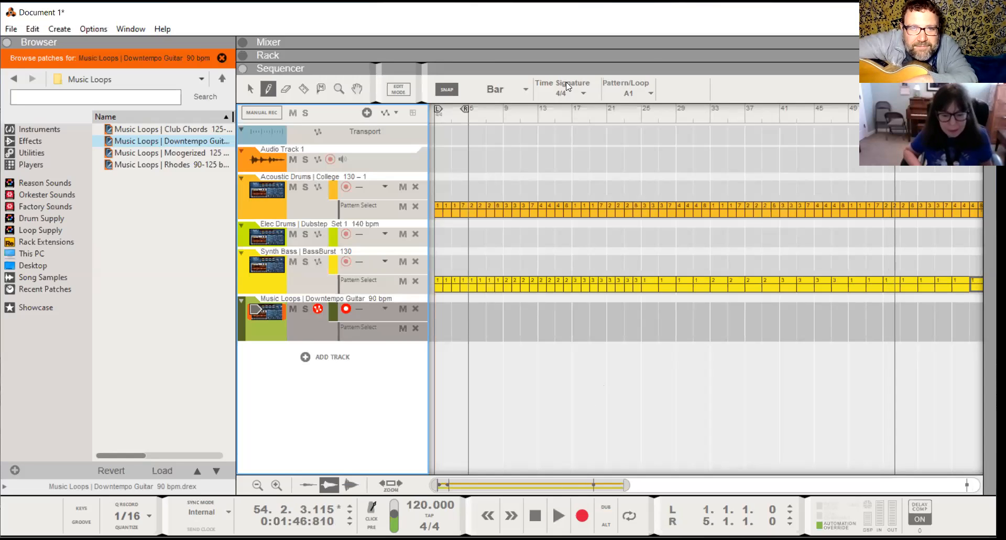
{"action": "left_click", "coordinate": [628, 94]}
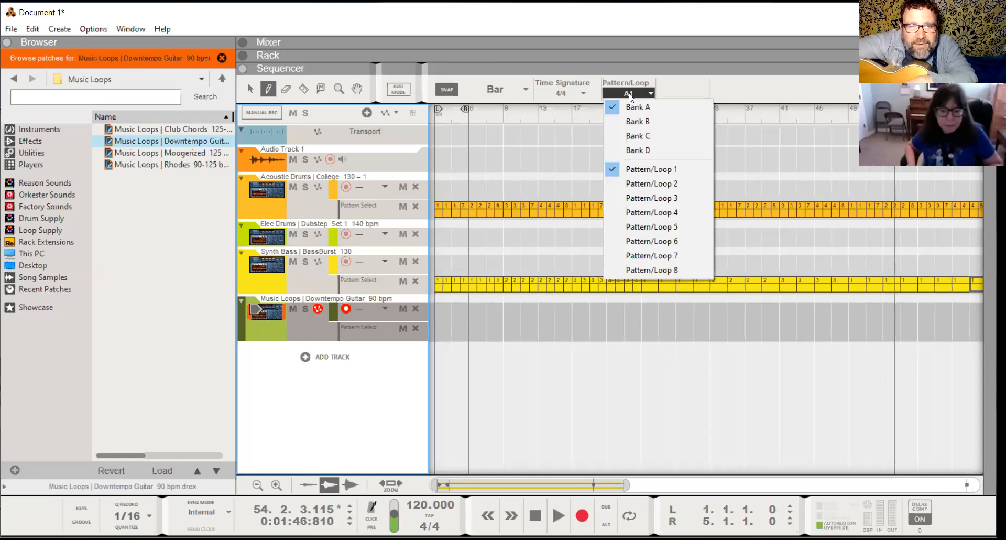
{"action": "left_click", "coordinate": [248, 85]}
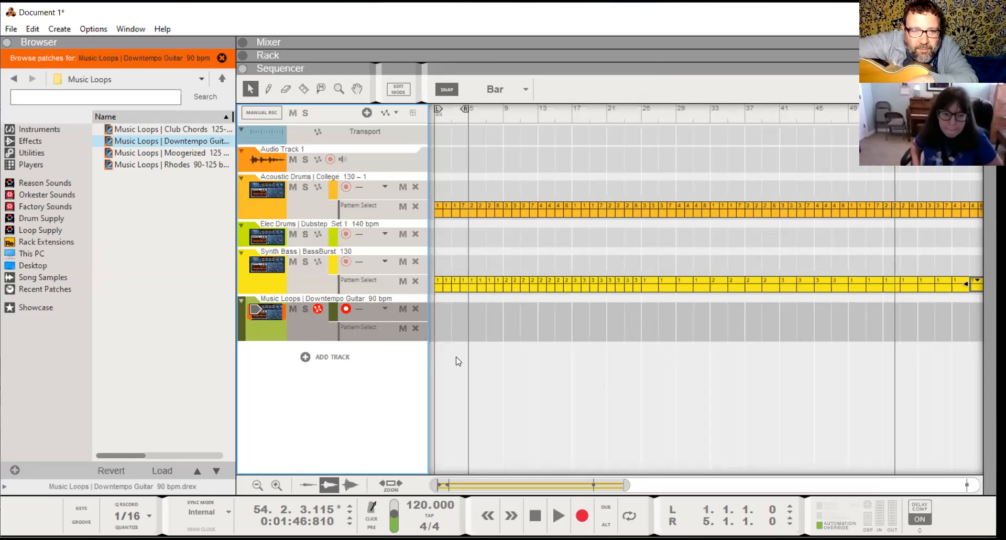
{"action": "left_click", "coordinate": [270, 89]}
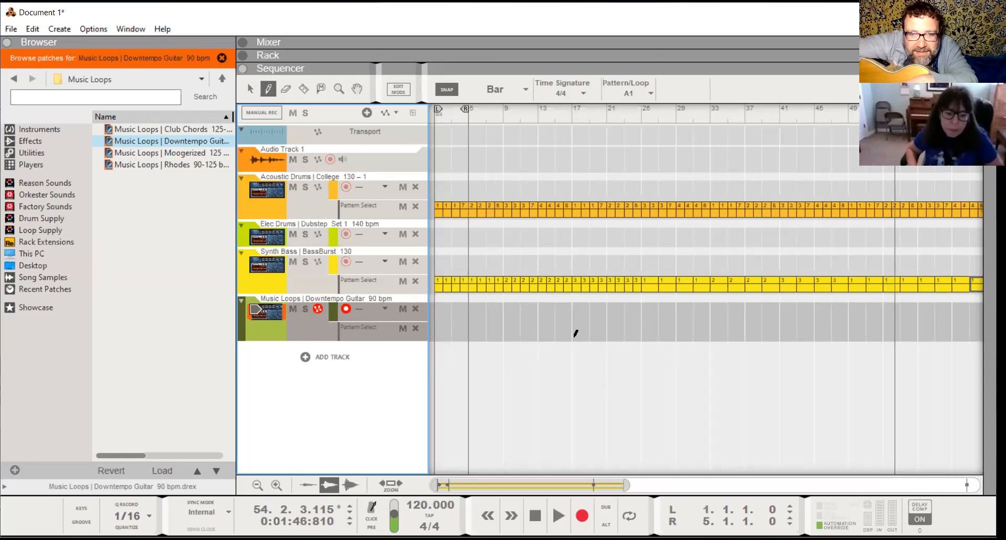
{"action": "left_click_drag", "start_coordinate": [576, 333], "coordinate": [846, 334]}
Draw Pattern/Loop 2 from bar 33 to 49 and Pattern/Loop 3 from bar 49 to 65 on the Downtempo Guitar Pattern Select lane.
{"action": "left_click", "coordinate": [651, 91]}
{"action": "left_click", "coordinate": [651, 183]}
{"action": "left_click_drag", "start_coordinate": [581, 482], "coordinate": [634, 483]}
{"action": "left_click", "coordinate": [650, 92]}
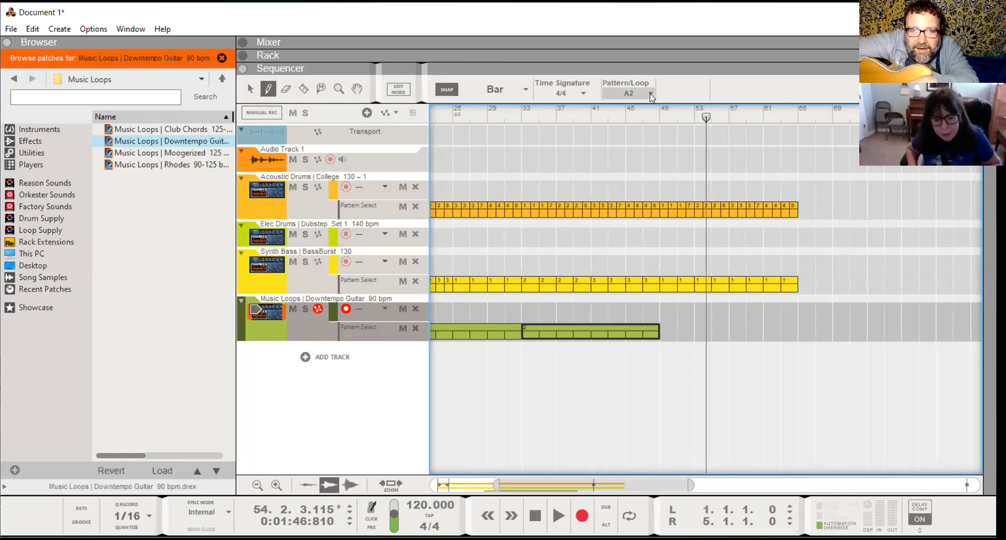
{"action": "left_click", "coordinate": [652, 200]}
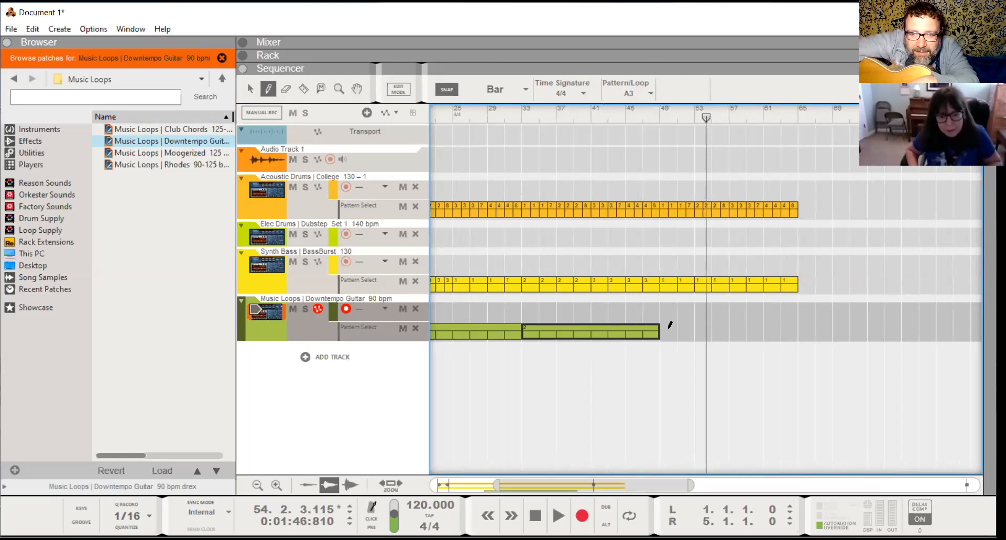
{"action": "left_click_drag", "start_coordinate": [669, 325], "coordinate": [793, 330]}
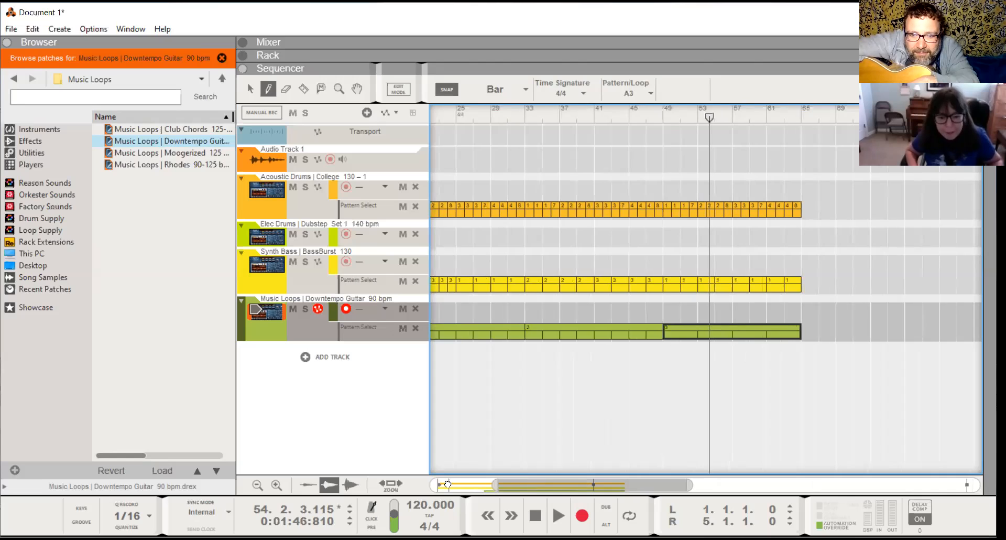
Play the song from just before bar 17 to hear where the guitar loops enter.
{"action": "left_click_drag", "start_coordinate": [534, 483], "coordinate": [430, 484]}
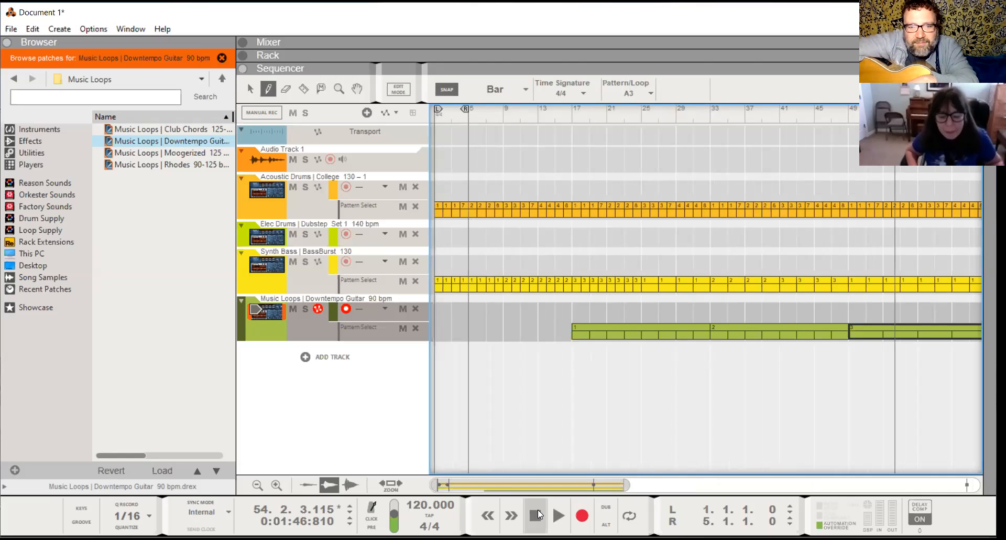
{"action": "left_click", "coordinate": [538, 513]}
{"action": "left_click", "coordinate": [563, 112]}
{"action": "key", "text": "space"}
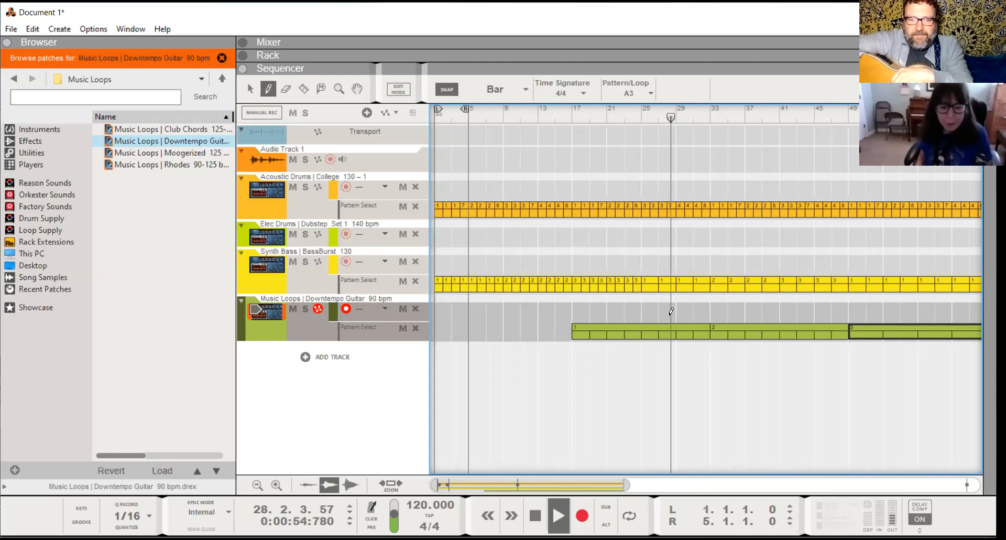
Stop playback, return to the start of the song, and play the arrangement from bar 1.
{"action": "left_click", "coordinate": [540, 506]}
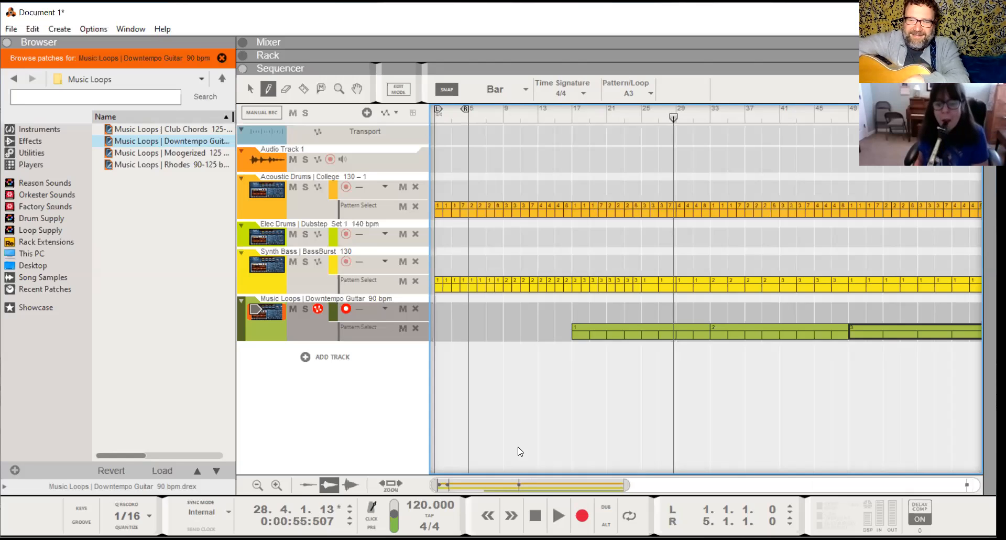
{"action": "left_click", "coordinate": [535, 516]}
{"action": "left_click", "coordinate": [534, 516]}
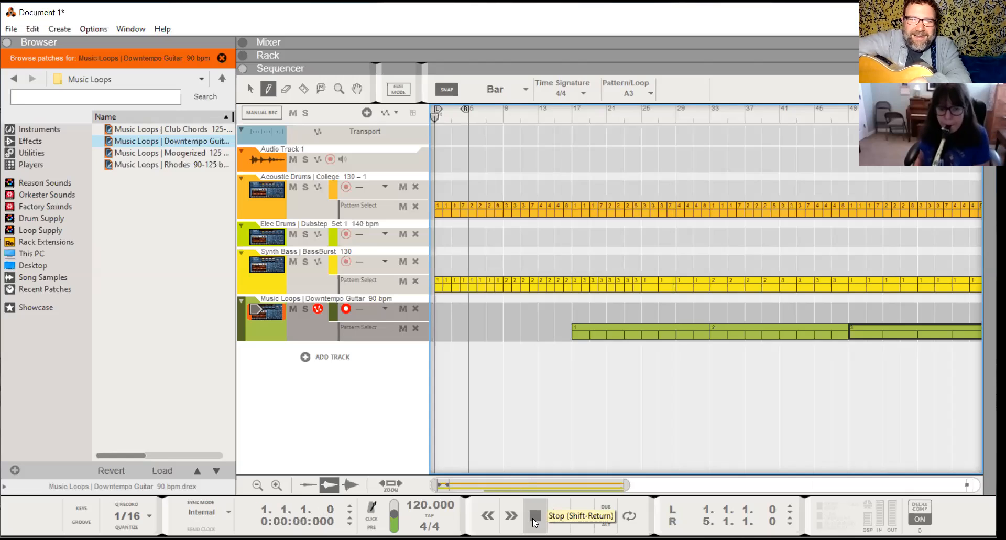
{"action": "left_click", "coordinate": [558, 516]}
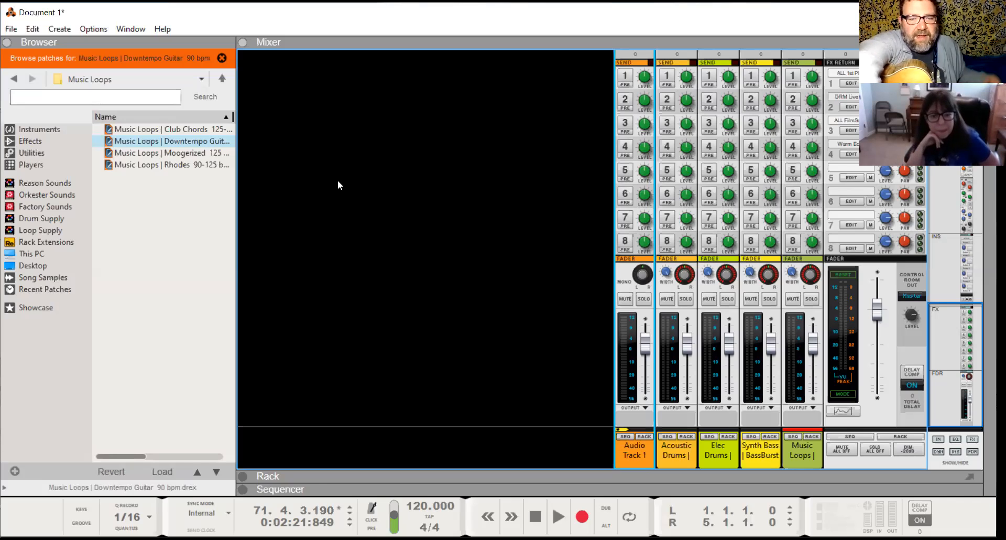
In the sequencer, set looping on from bar 1 to bar 65 and play the song from about bar 59.
{"action": "key", "text": "F7"}
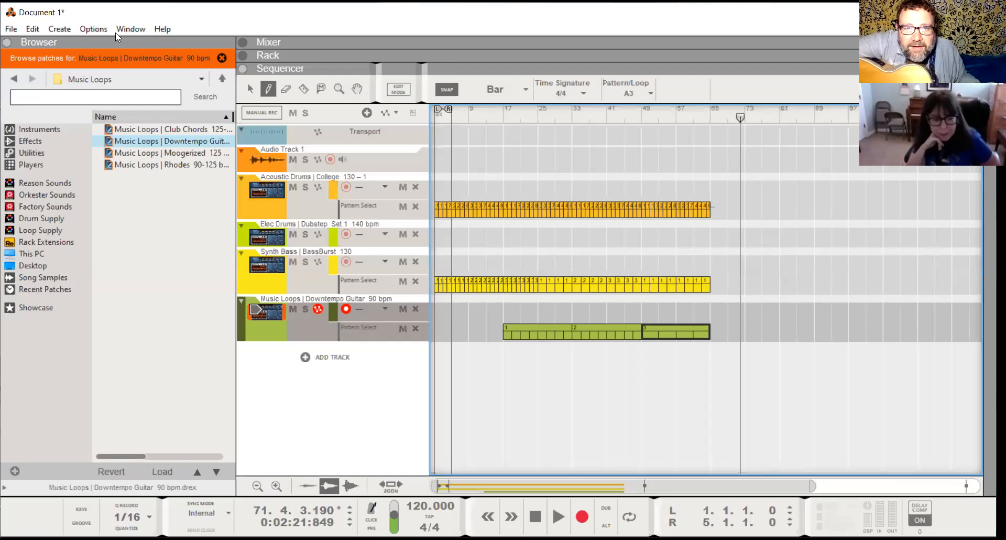
{"action": "left_click_drag", "start_coordinate": [448, 109], "coordinate": [705, 139]}
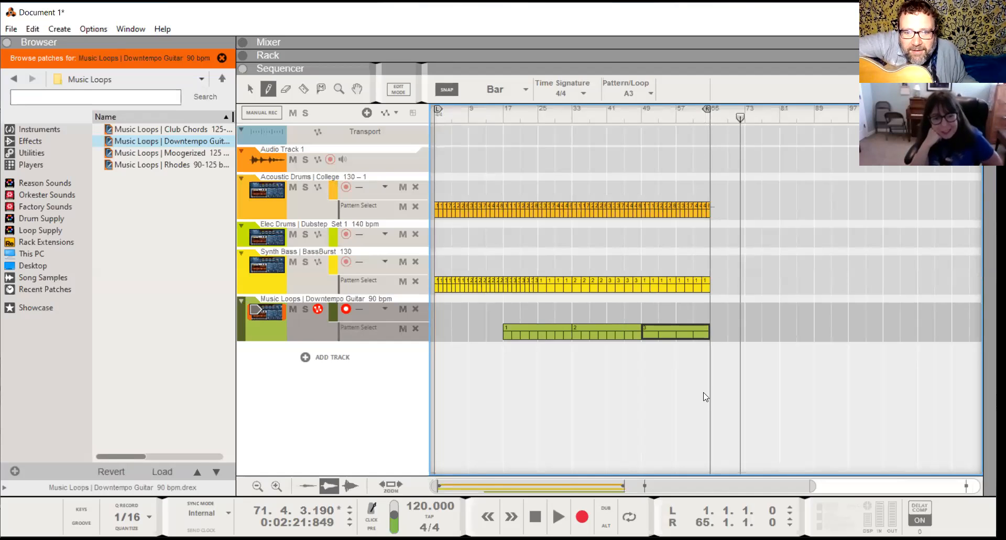
{"action": "left_click", "coordinate": [629, 516]}
{"action": "left_click", "coordinate": [684, 115]}
{"action": "key", "text": "space"}
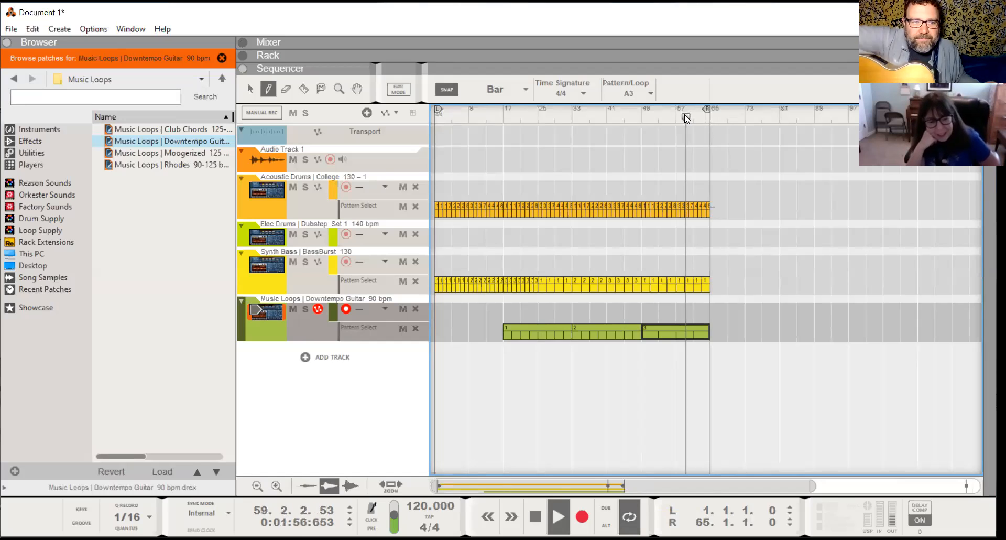